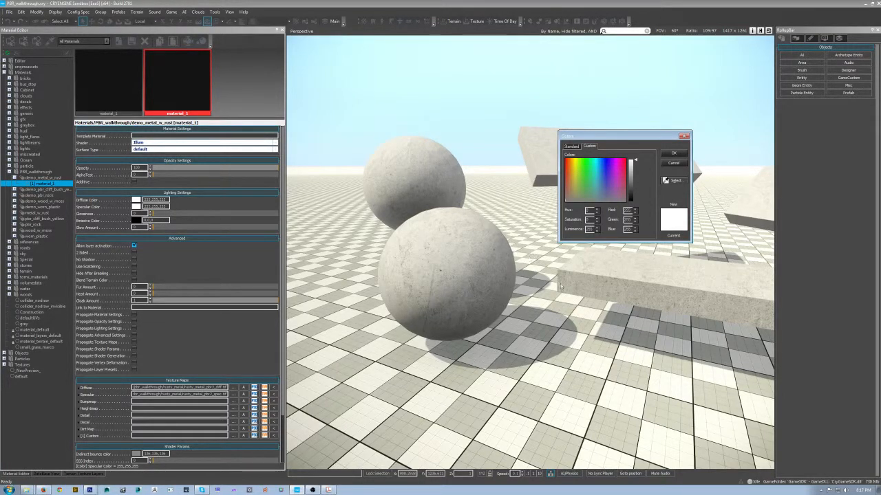
# - Try a darker grey specular color on the demo_metal_w_rust material
pyautogui.click(635, 167)
pyautogui.moveTo(633, 168); pyautogui.dragTo(634, 170)
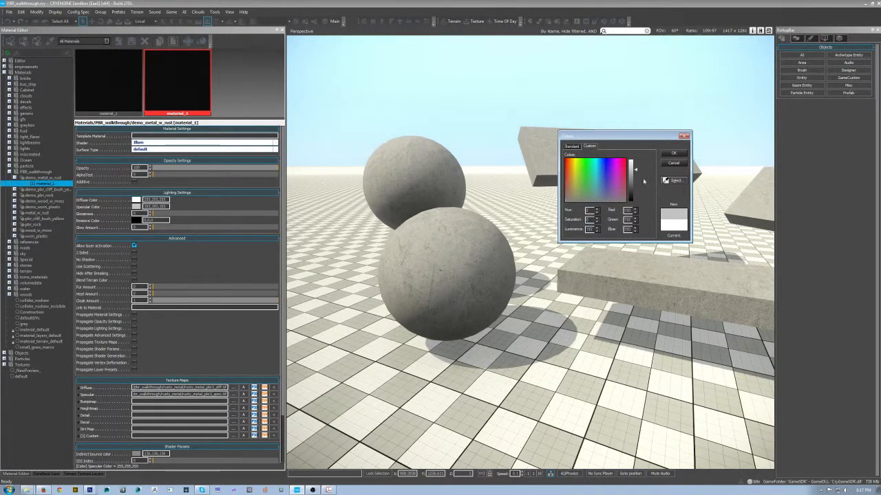
pyautogui.click(672, 163)
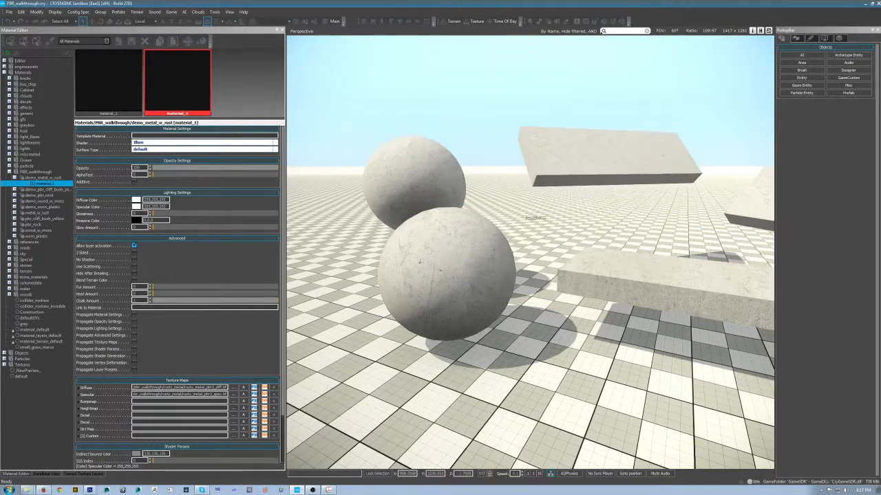
# - Switch to Photoshop and try an extra Levels adjustment with a reduced output white level on the specular metal
pyautogui.click(92, 490)
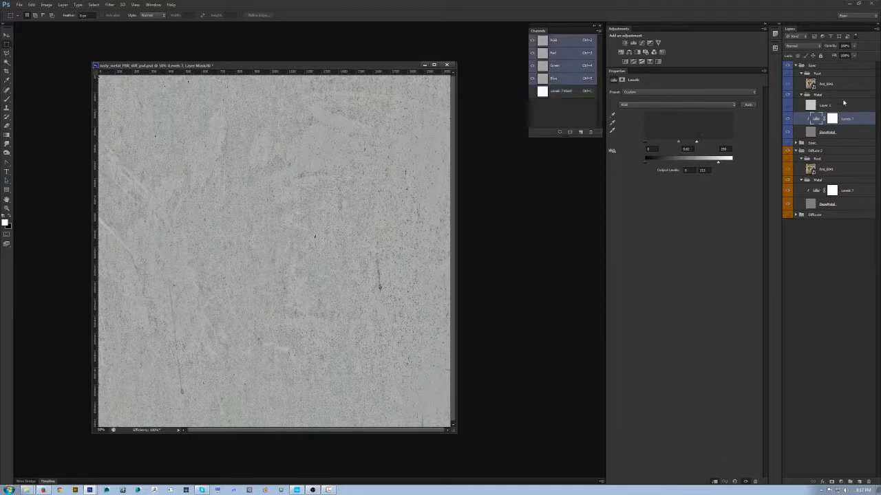
pyautogui.click(633, 44)
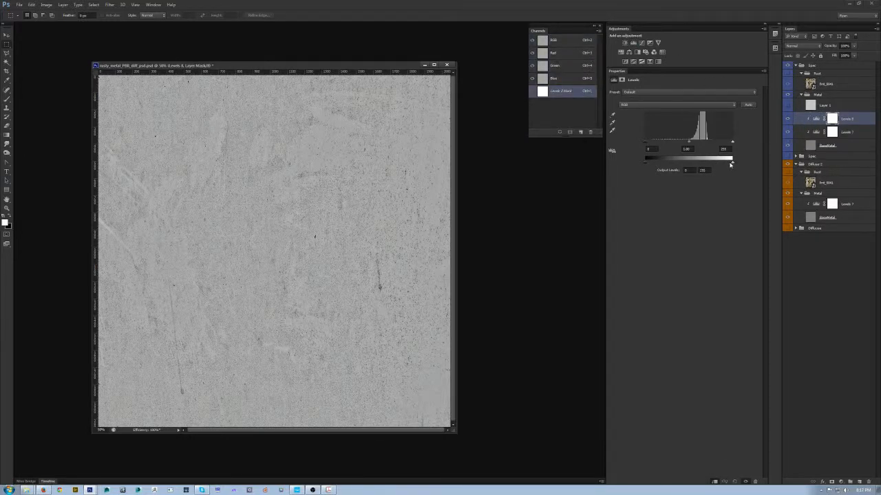
pyautogui.click(703, 170)
pyautogui.write('15')
pyautogui.press('Tab')
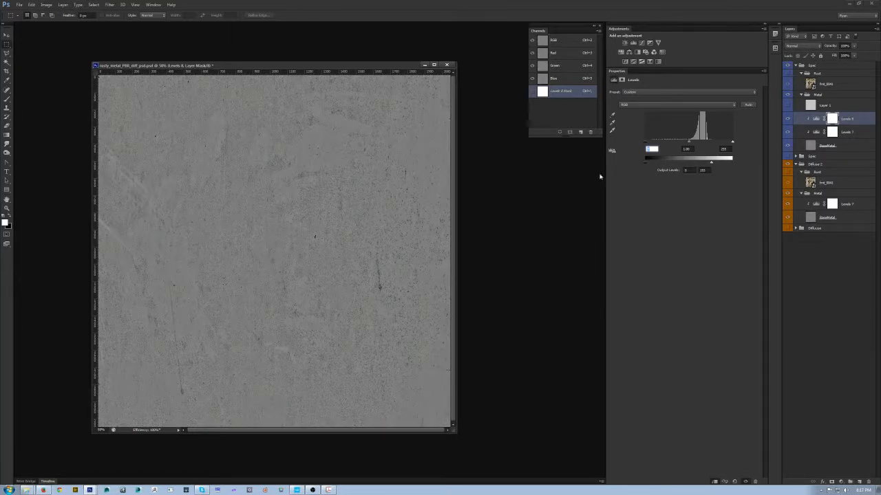
# - Delete the uppermost Levels adjustment and the hidden Layer 1 from the specular Metal group
pyautogui.moveTo(859, 118); pyautogui.dragTo(869, 483)
pyautogui.moveTo(846, 108); pyautogui.dragTo(868, 482)
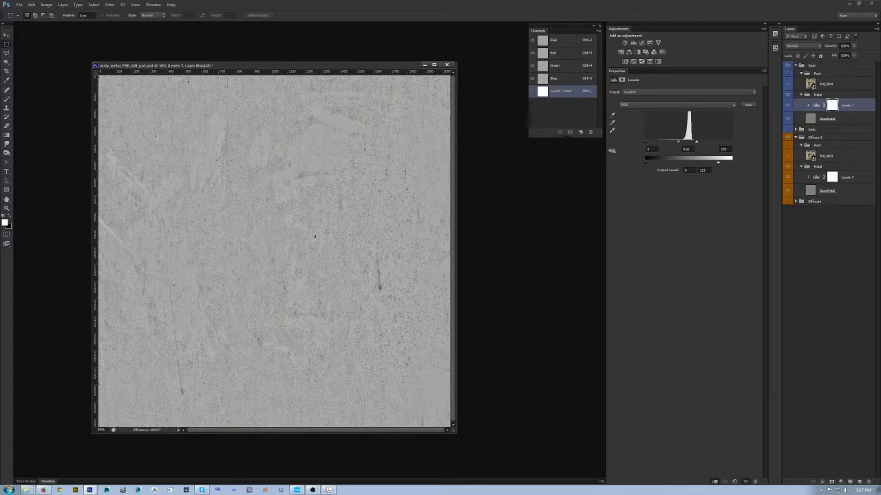
pyautogui.moveTo(271, 67); pyautogui.dragTo(255, 66)
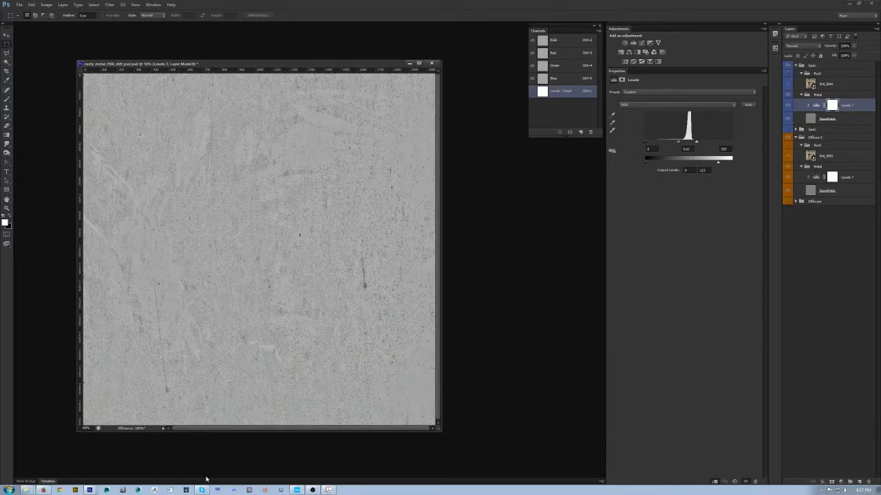
# - Switch to CRYENGINE Sandbox and raise the metal material's glossiness to about 107
pyautogui.click(297, 490)
pyautogui.rightClick(450, 258)
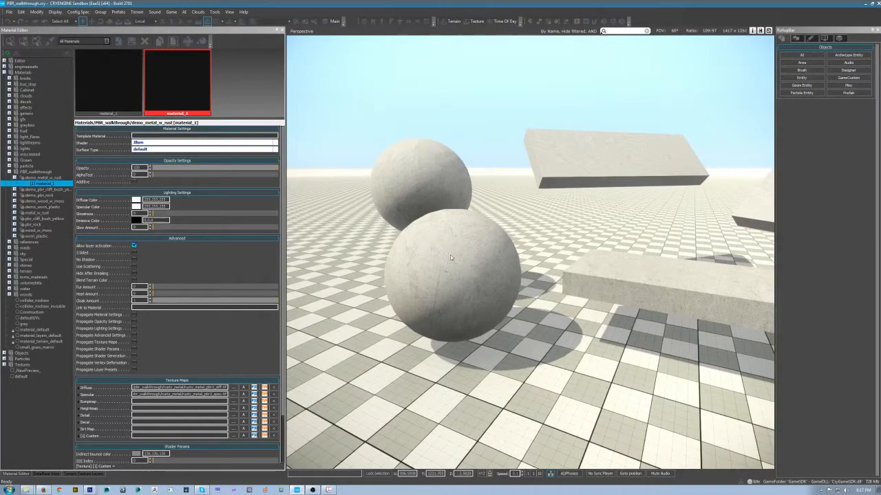
pyautogui.moveTo(159, 213); pyautogui.dragTo(205, 214)
# - Examine the reflections on the front sphere and the nearby slabs from several angles
pyautogui.rightClick(527, 299)
pyautogui.press('w')
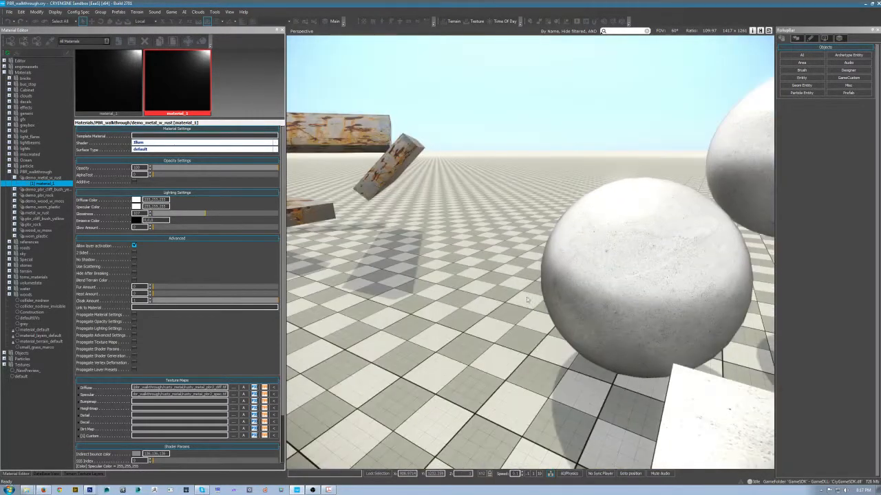
pyautogui.click(659, 288)
pyautogui.press('z')
pyautogui.keyDown('alt'); pyautogui.middleClick(565, 297); pyautogui.keyUp('alt')
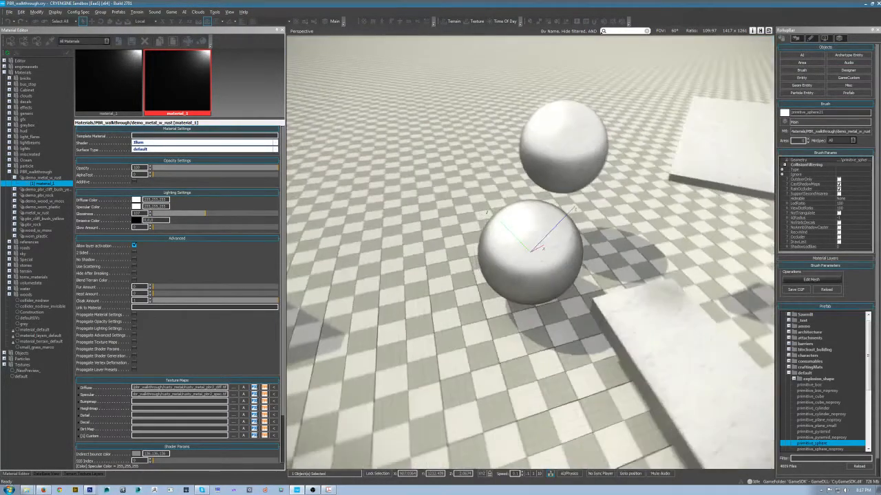
pyautogui.keyDown('alt'); pyautogui.middleClick(420, 303); pyautogui.keyUp('alt')
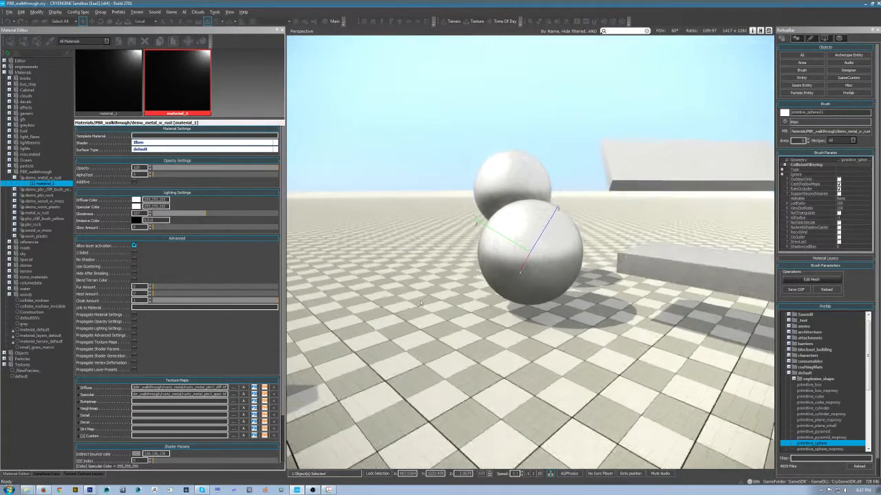
pyautogui.rightClick(421, 303)
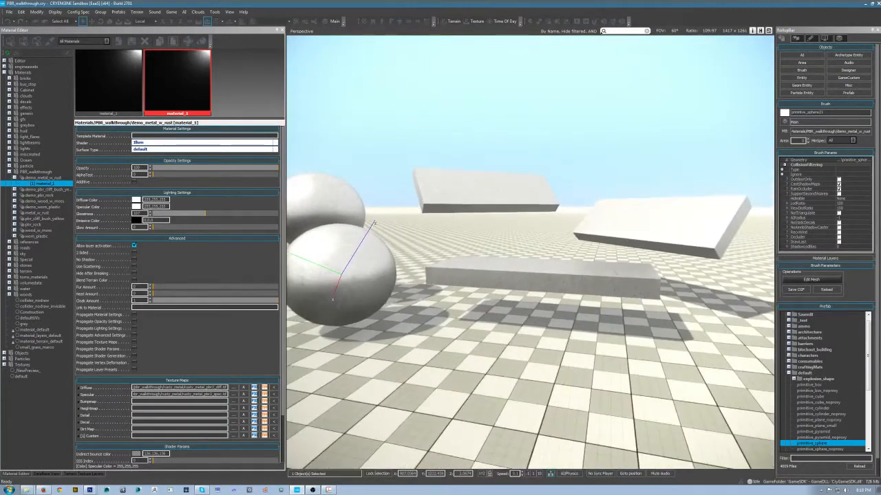
# - Lower the metal material's glossiness to 0, trying a few intermediate amounts
pyautogui.moveTo(208, 214); pyautogui.dragTo(108, 224)
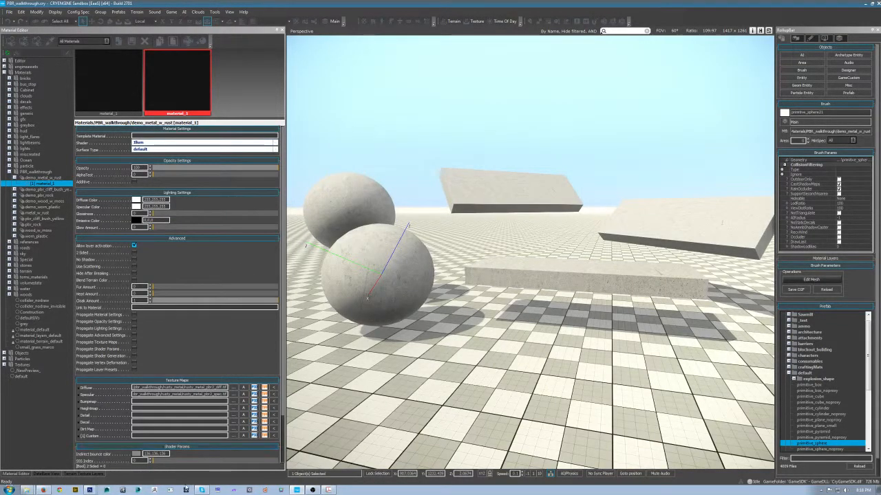
pyautogui.moveTo(154, 215); pyautogui.dragTo(112, 222)
pyautogui.moveTo(232, 213); pyautogui.dragTo(108, 218)
# - Switch to Photoshop, shrink the diffuse document's view and arrange it beside the rusty metal ddna document
pyautogui.hotkey('alt', 'Tab')
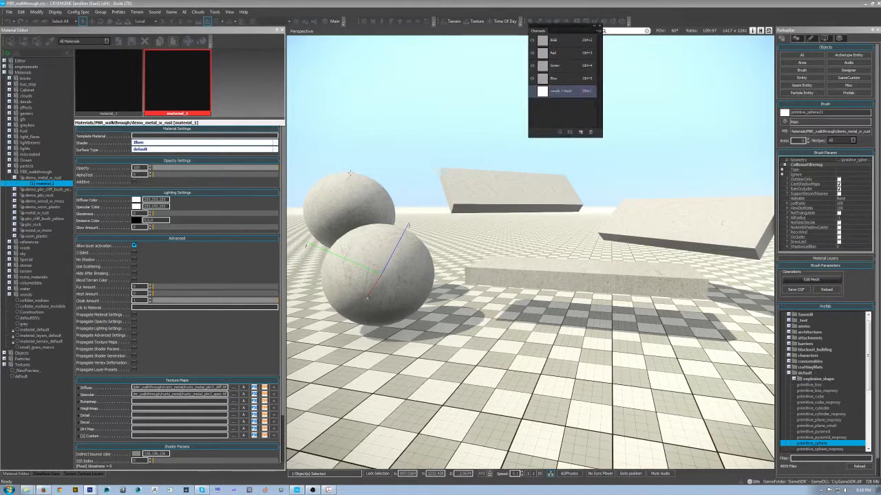
pyautogui.hotkey('ctrl', '-')
pyautogui.moveTo(252, 63); pyautogui.dragTo(156, 45)
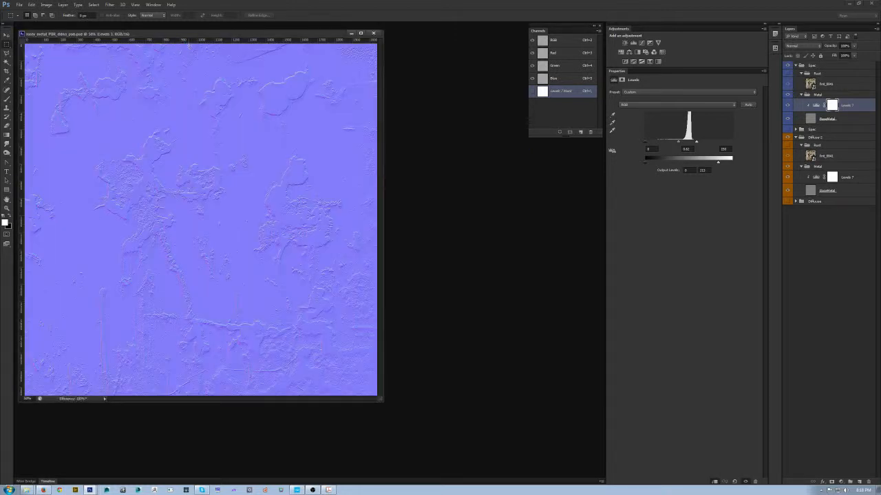
pyautogui.moveTo(230, 33); pyautogui.dragTo(319, 78)
# - Collapse the existing Gloss and Normal groups in the ddna document and hide the Normal group
pyautogui.click(795, 65)
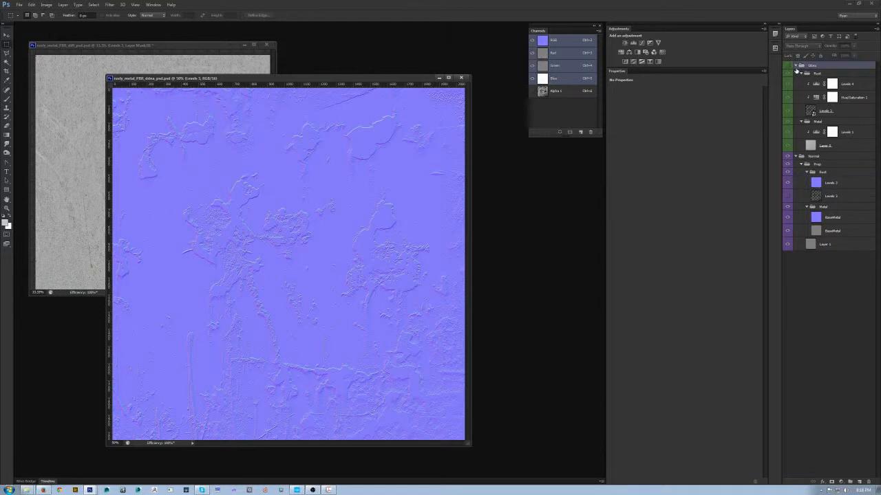
pyautogui.click(796, 66)
pyautogui.click(795, 73)
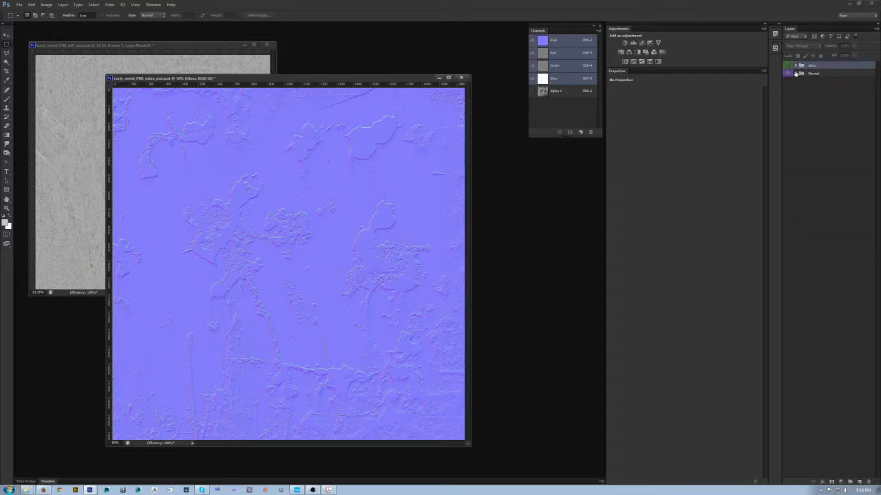
pyautogui.click(830, 73)
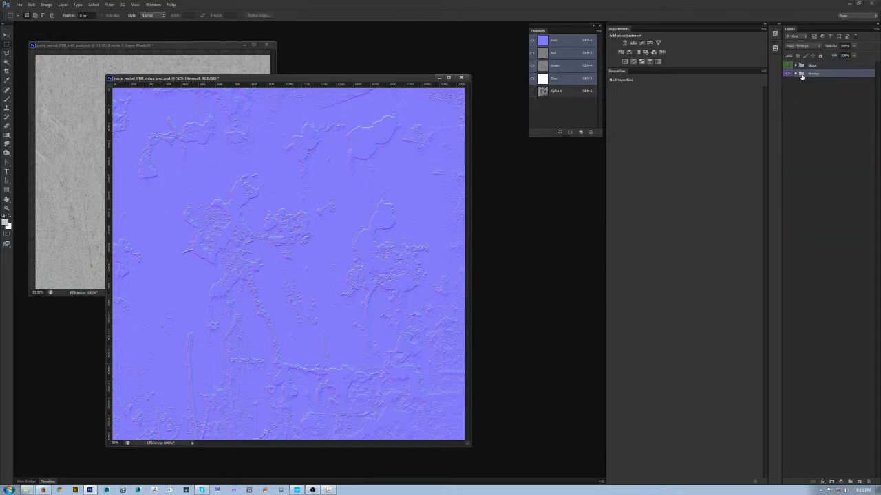
pyautogui.click(817, 65)
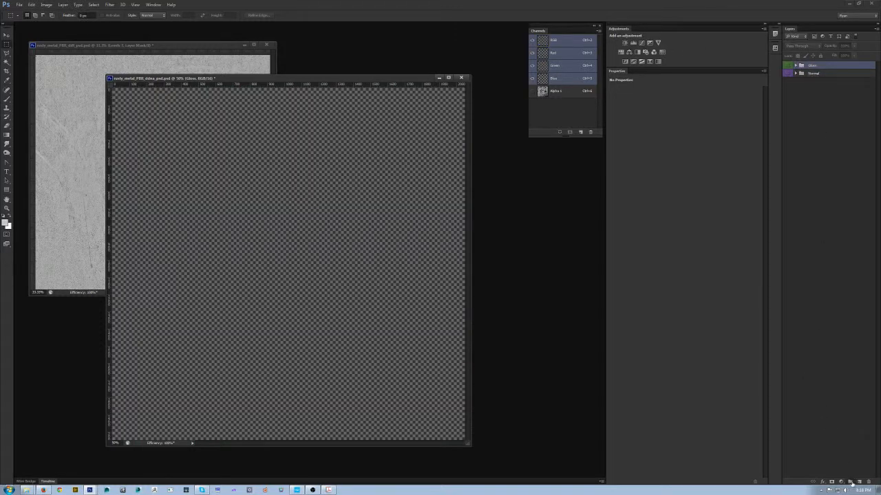
# - Create two new layer groups above the existing ones and name them Gloss and Normal
pyautogui.click(850, 482)
pyautogui.click(850, 482)
pyautogui.doubleClick(813, 73)
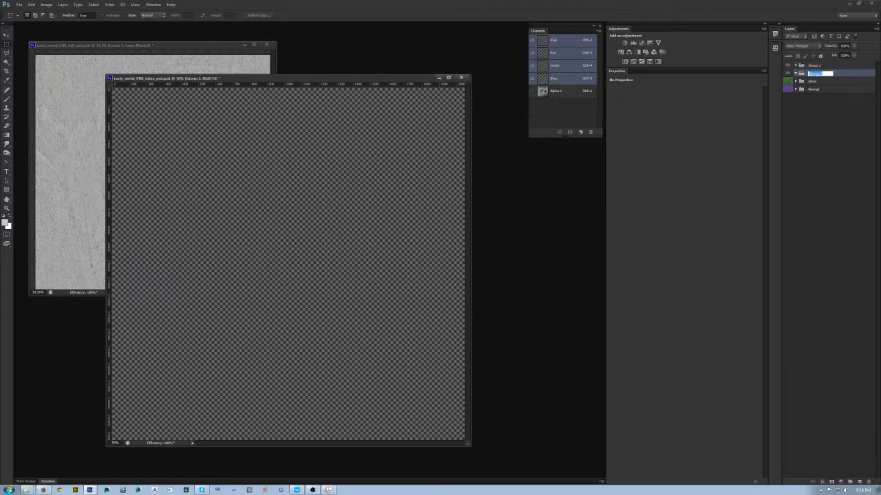
pyautogui.write('Metal')
pyautogui.doubleClick(813, 65)
pyautogui.write('Gloss')
pyautogui.press('Return')
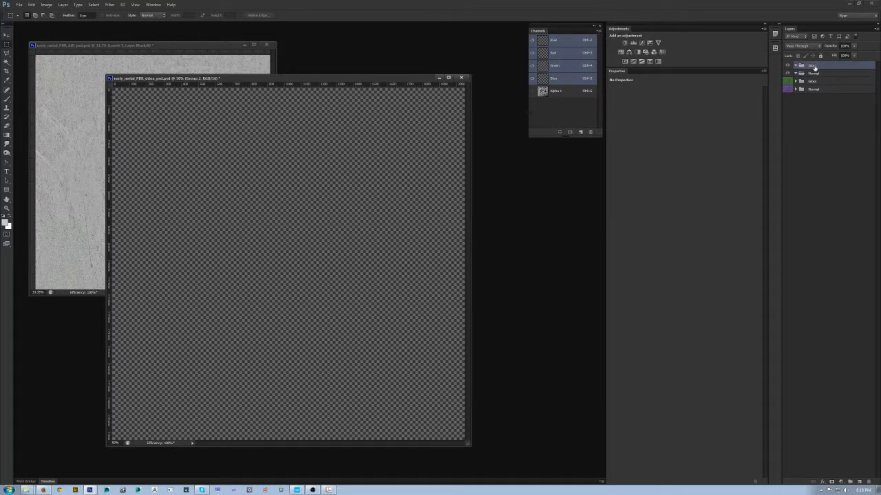
# - Add a new blank layer inside the new Normal group, keeping the default layer options
pyautogui.click(817, 76)
pyautogui.hotkey('ctrl', 'shift', 'n')
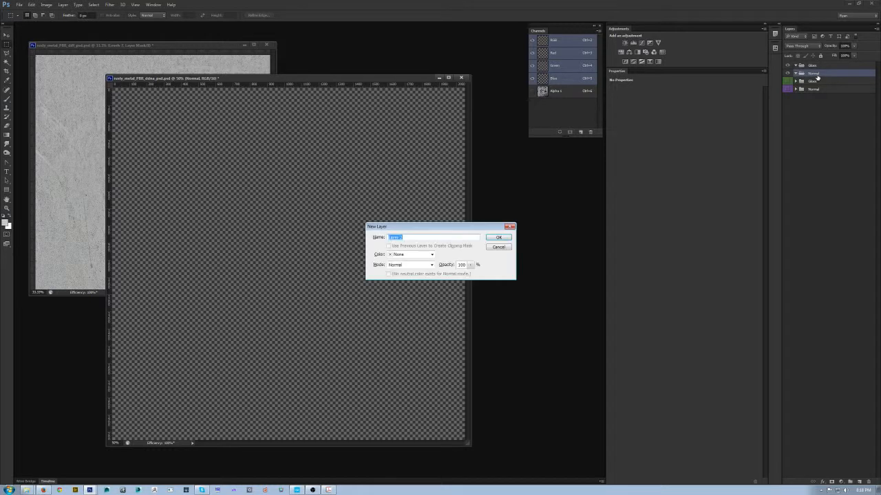
pyautogui.press('Return')
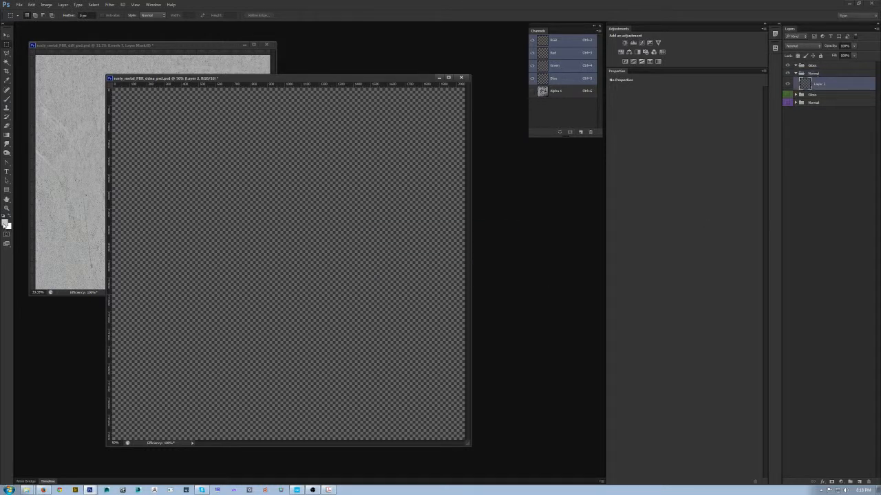
# - Fill the new layer in the Normal group with the flat normal-map color RGB 128, 128, 255
pyautogui.click(6, 224)
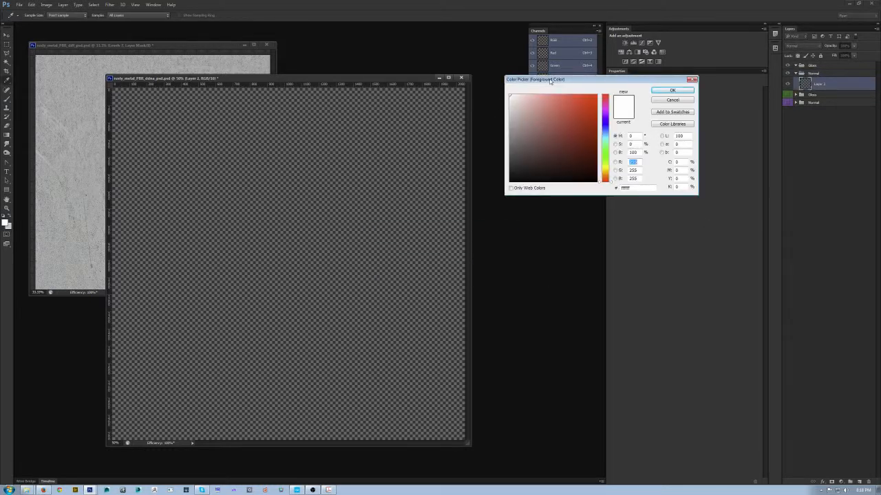
pyautogui.write('128')
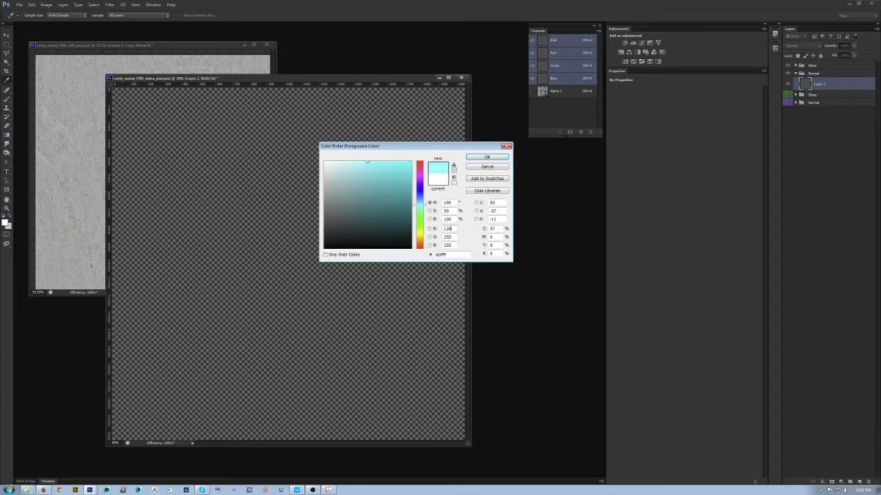
pyautogui.press('Tab')
pyautogui.write('128')
pyautogui.press('Tab')
pyautogui.write('56')
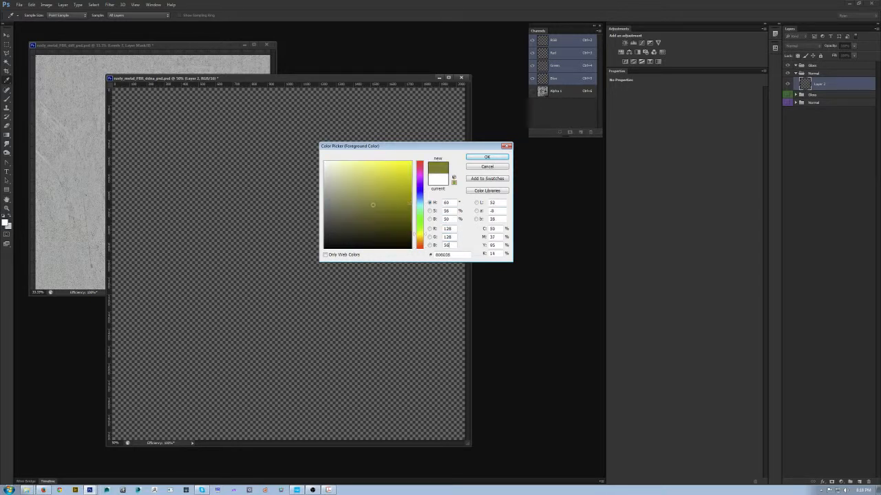
pyautogui.press('BackSpace')
pyautogui.press('BackSpace')
pyautogui.write('255')
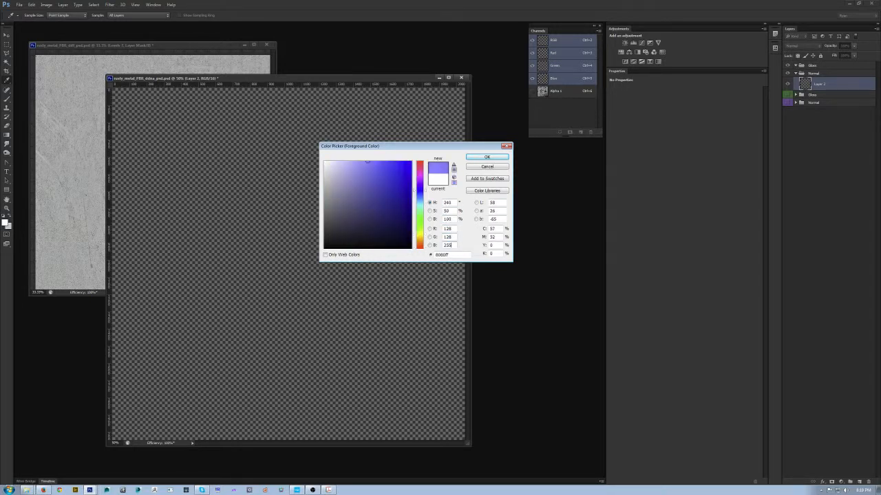
pyautogui.press('Return')
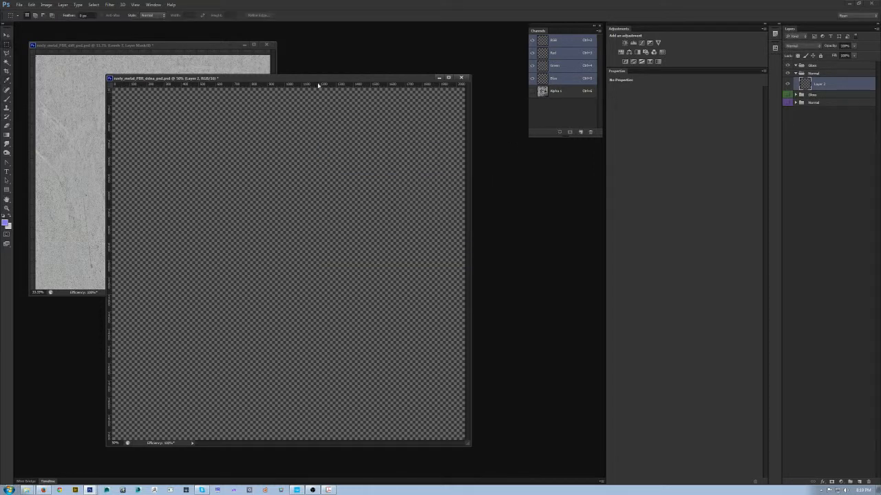
pyautogui.moveTo(325, 81); pyautogui.dragTo(329, 83)
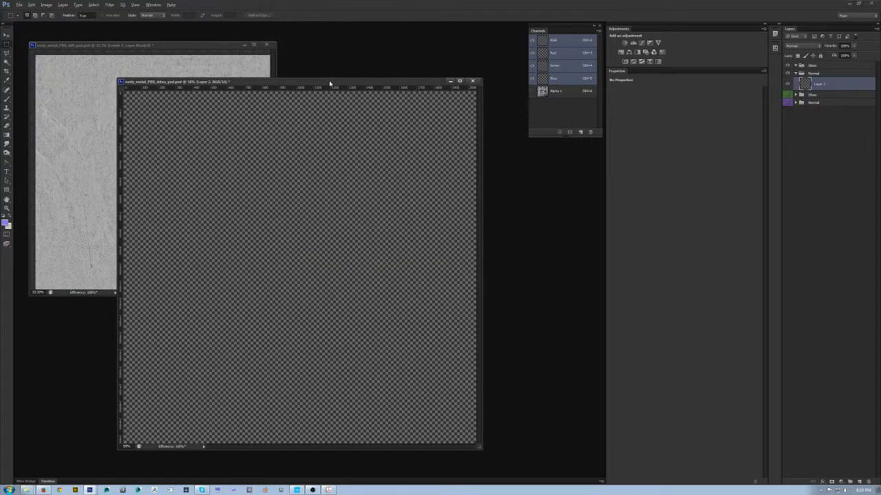
pyautogui.hotkey('alt', 'BackSpace')
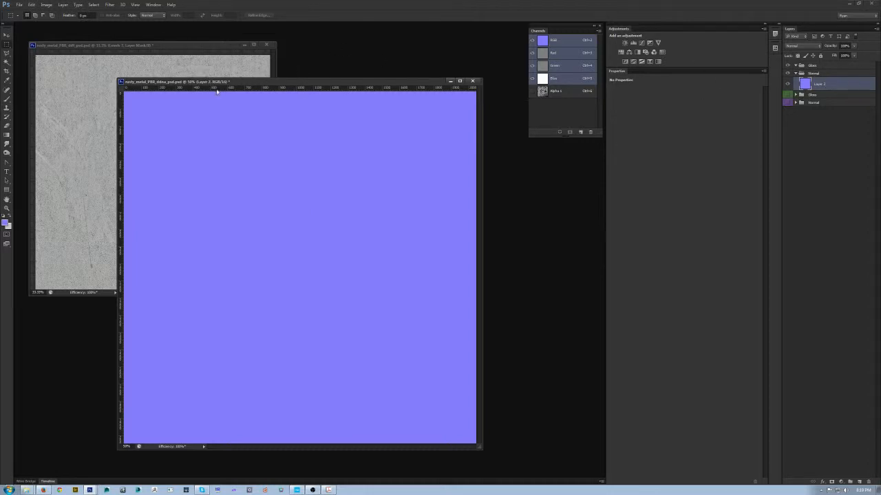
# - Copy the diffuse document's BaseMetal layer above the blue fill in the ddna document and set its blend mode to Normal
pyautogui.moveTo(209, 81); pyautogui.dragTo(231, 102)
pyautogui.click(167, 46)
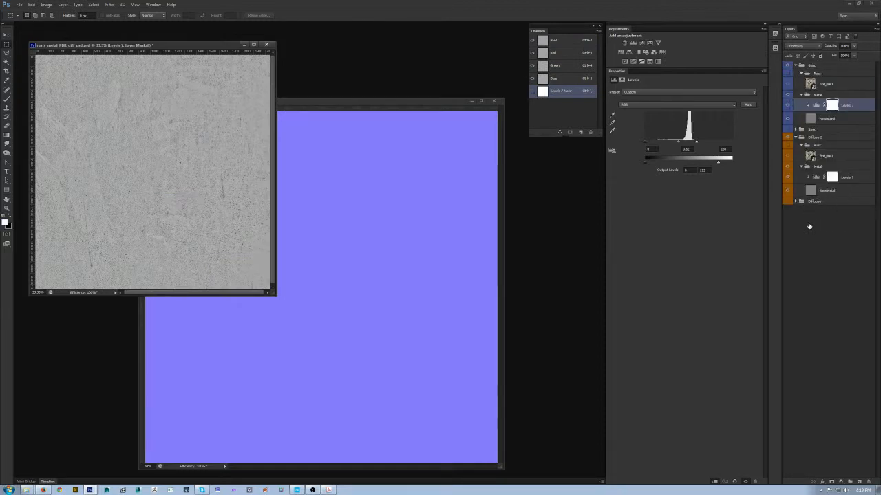
pyautogui.click(845, 191)
pyautogui.press('v')
pyautogui.moveTo(845, 192); pyautogui.dragTo(356, 199)
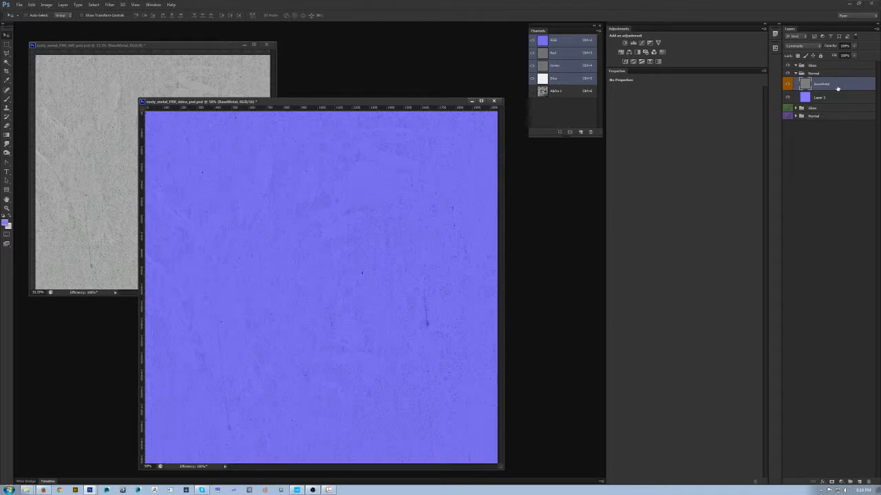
pyautogui.click(819, 47)
pyautogui.click(801, 52)
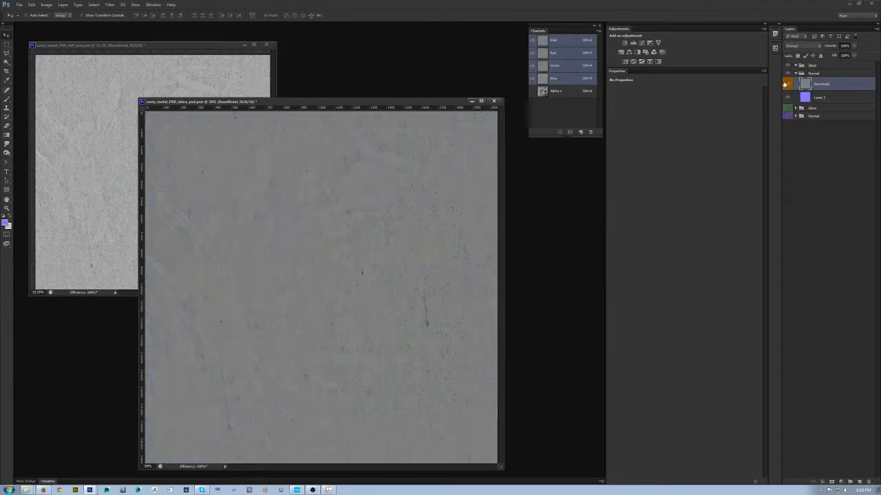
# - Color-label the new Gloss group green and the new Normal group with its layers violet, and select the BaseMetal layer
pyautogui.rightClick(784, 84)
pyautogui.rightClick(789, 67)
pyautogui.click(799, 135)
pyautogui.doubleClick(828, 85)
pyautogui.rightClick(787, 72)
pyautogui.click(806, 142)
pyautogui.rightClick(788, 69)
pyautogui.click(843, 137)
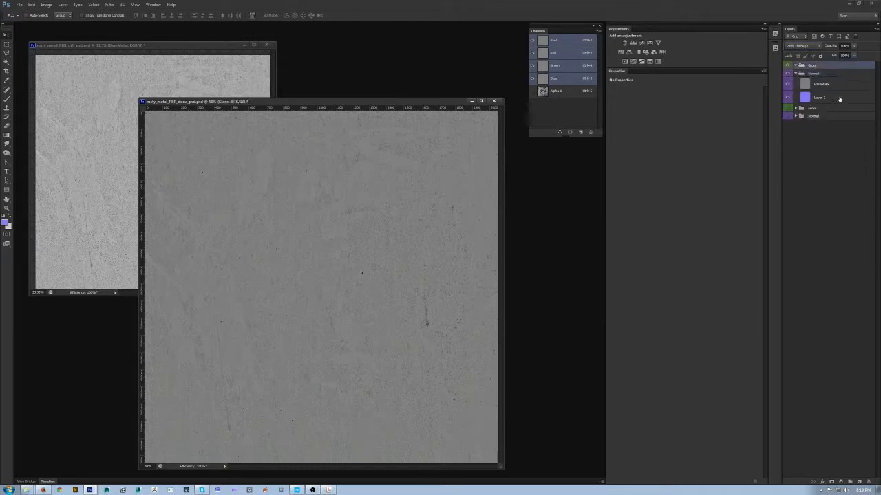
pyautogui.click(839, 99)
pyautogui.click(838, 84)
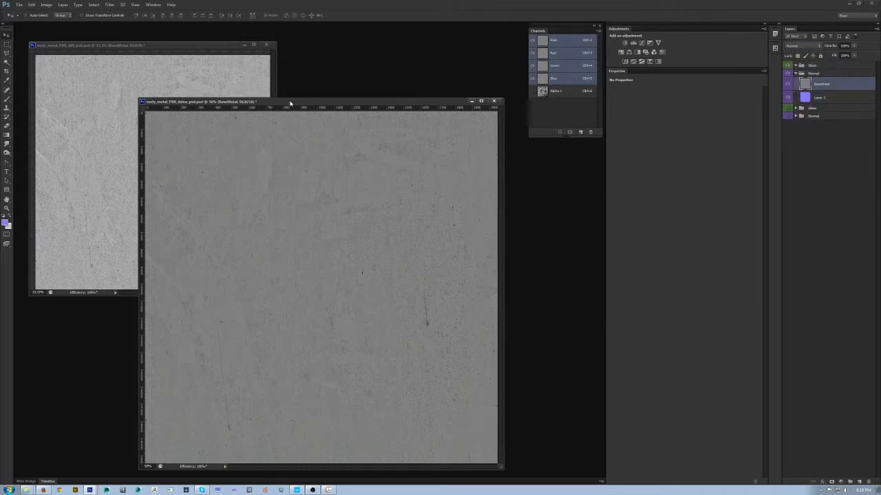
# - Convert the BaseMetal layer to a normal map with the NVIDIA Normal Map Filter, using Average RGB as height source
pyautogui.moveTo(297, 104); pyautogui.dragTo(293, 101)
pyautogui.click(110, 5)
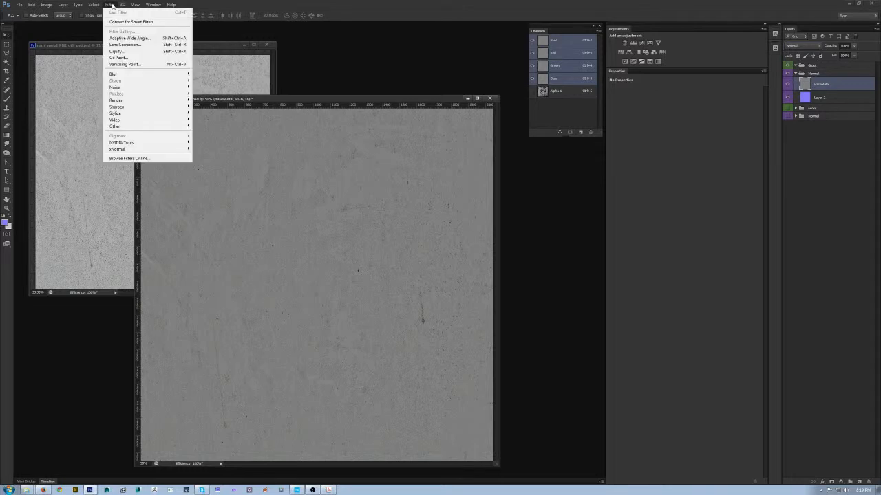
pyautogui.moveTo(128, 144)
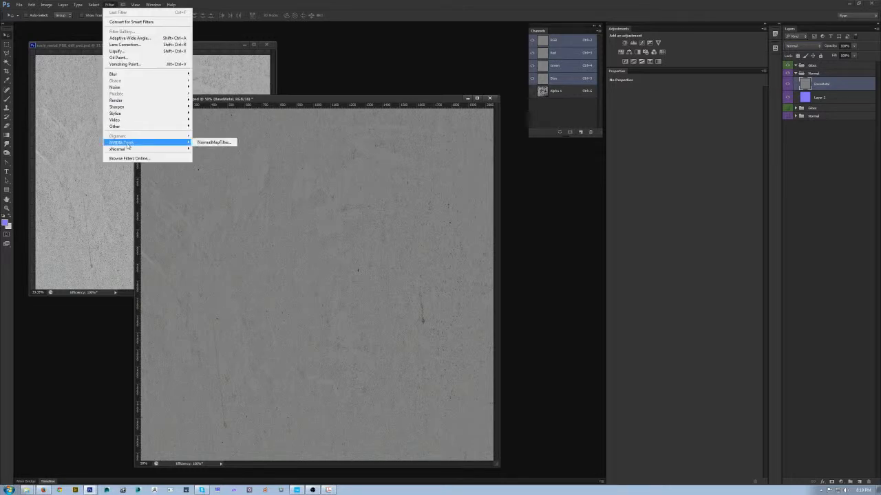
pyautogui.click(218, 143)
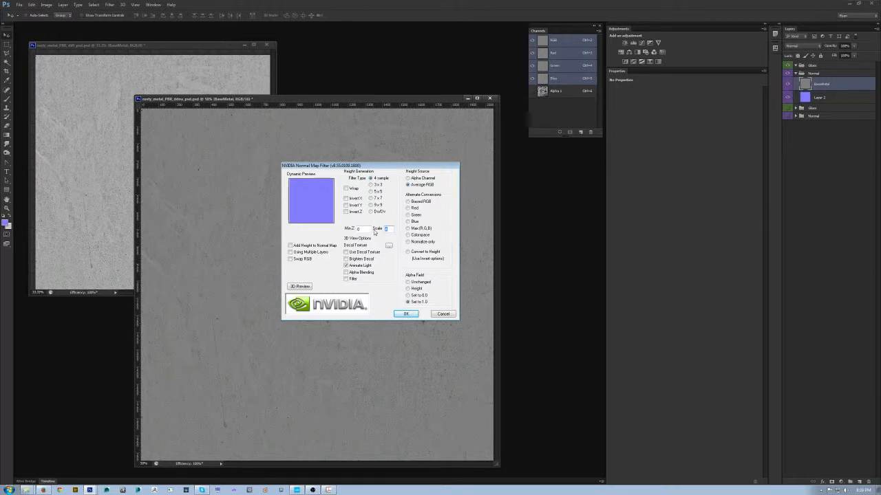
pyautogui.click(408, 184)
pyautogui.click(406, 314)
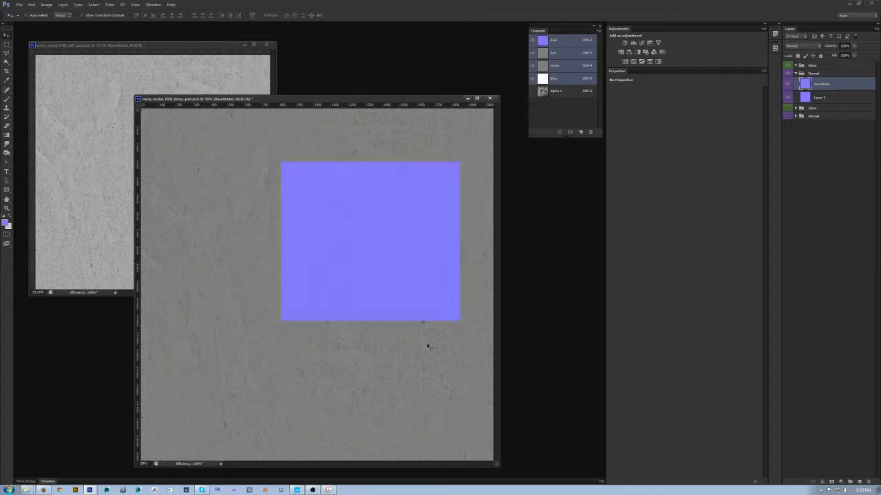
# - Inspect the generated normal map's surface detail up close and check the document's color mode and bit depth
pyautogui.keyDown('ctrl'); pyautogui.click(337, 194); pyautogui.keyUp('ctrl')
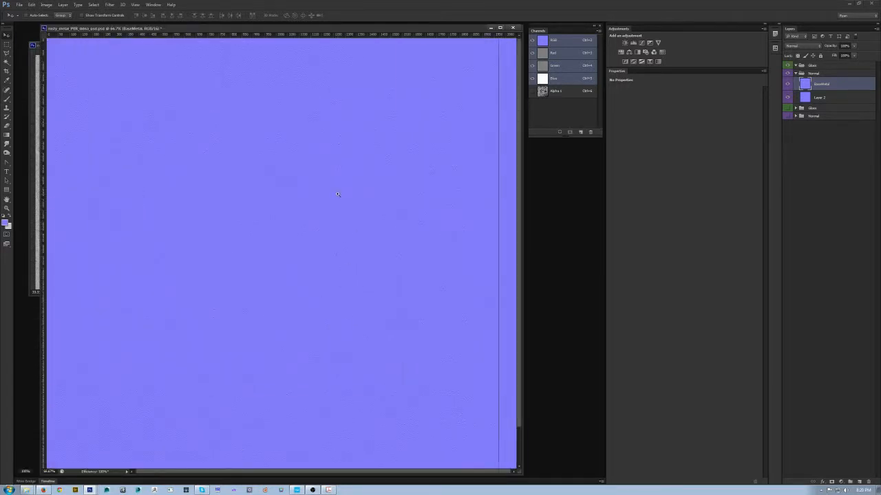
pyautogui.keyDown('ctrl'); pyautogui.click(337, 194); pyautogui.keyUp('ctrl')
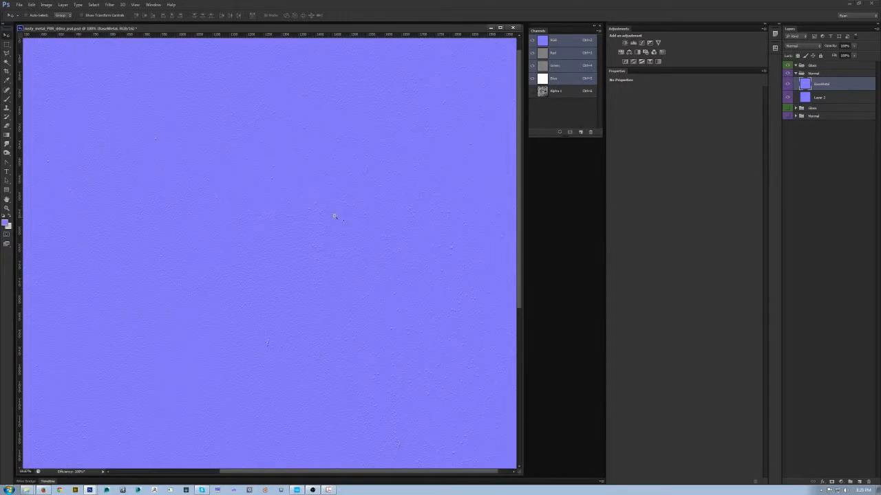
pyautogui.keyDown('alt'); pyautogui.click(244, 202); pyautogui.keyUp('alt')
pyautogui.keyDown('alt'); pyautogui.click(244, 203); pyautogui.keyUp('alt')
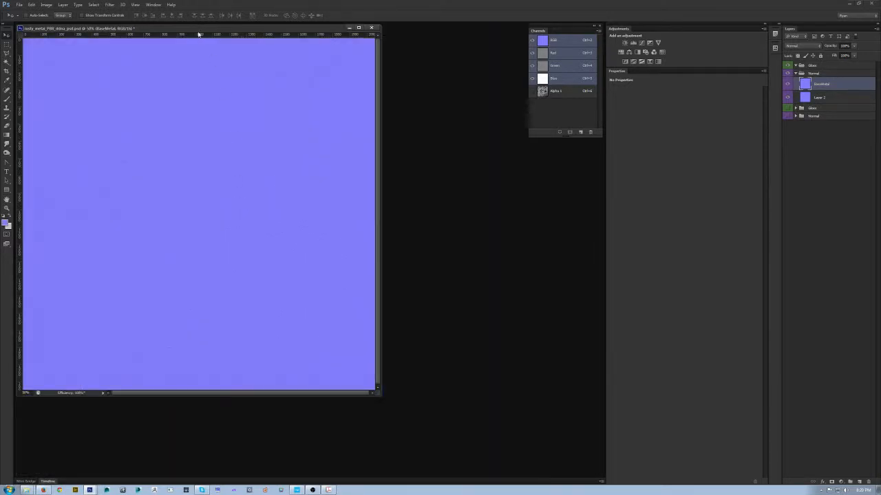
pyautogui.moveTo(205, 30); pyautogui.dragTo(324, 77)
pyautogui.keyDown('alt'); pyautogui.click(331, 227); pyautogui.keyUp('alt')
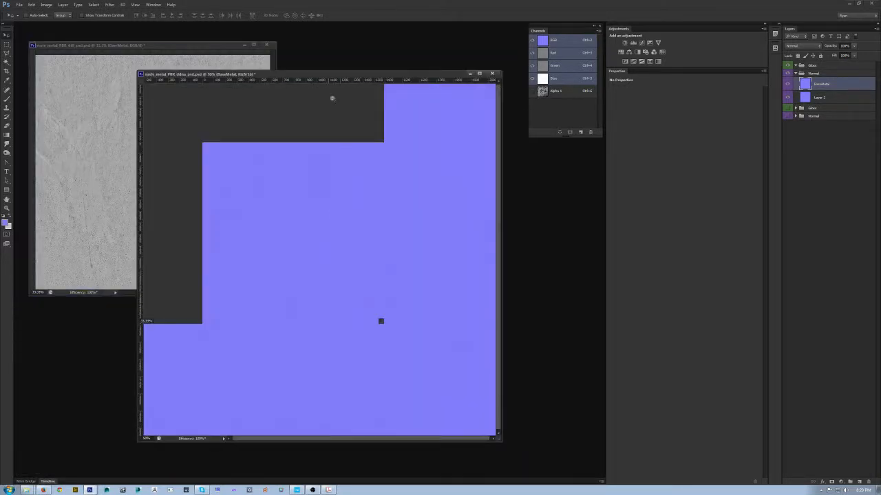
pyautogui.click(368, 230)
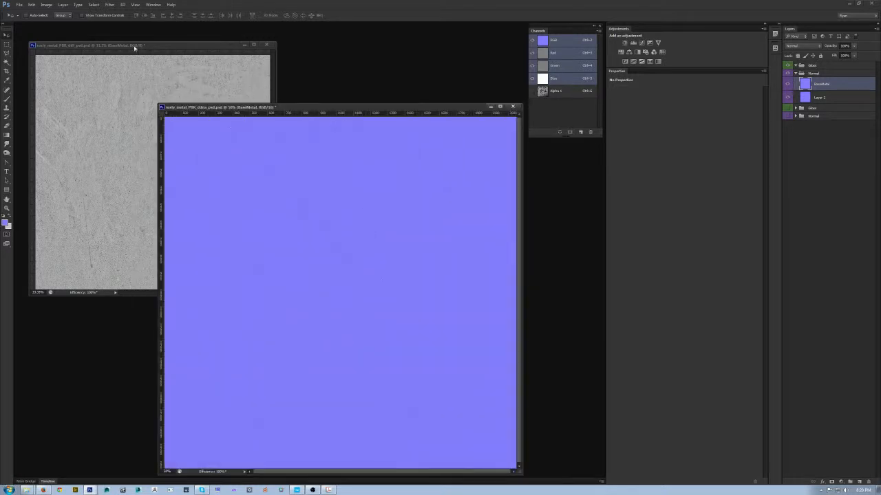
pyautogui.click(46, 4)
pyautogui.moveTo(50, 14)
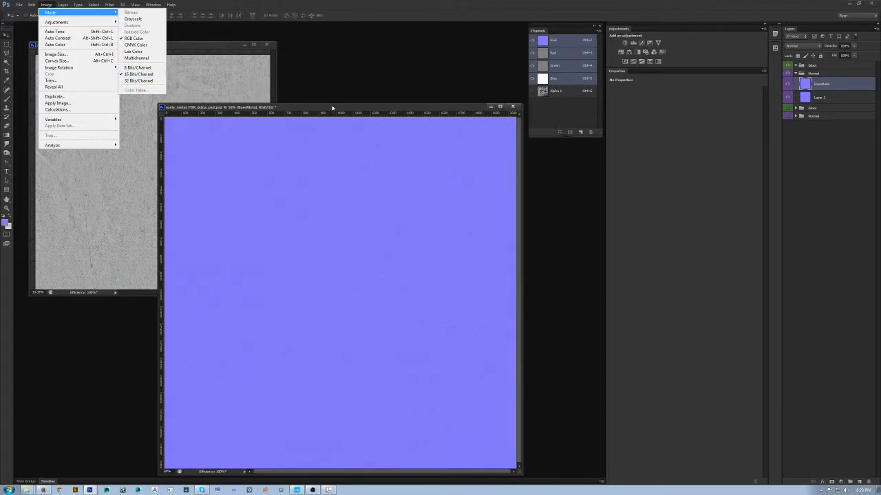
pyautogui.moveTo(333, 108); pyautogui.dragTo(320, 92)
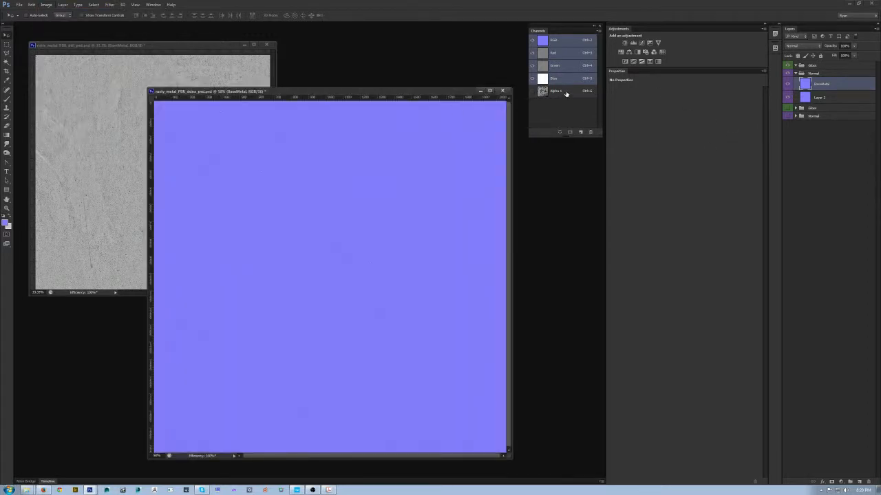
# - Replace the old Alpha 1 channel with a new blank alpha channel and return to the RGB composite
pyautogui.click(563, 91)
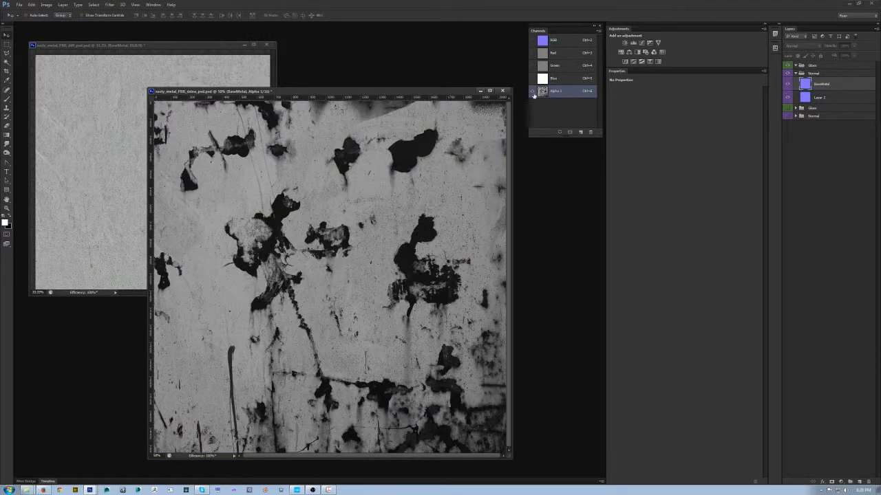
pyautogui.moveTo(550, 92); pyautogui.dragTo(580, 132)
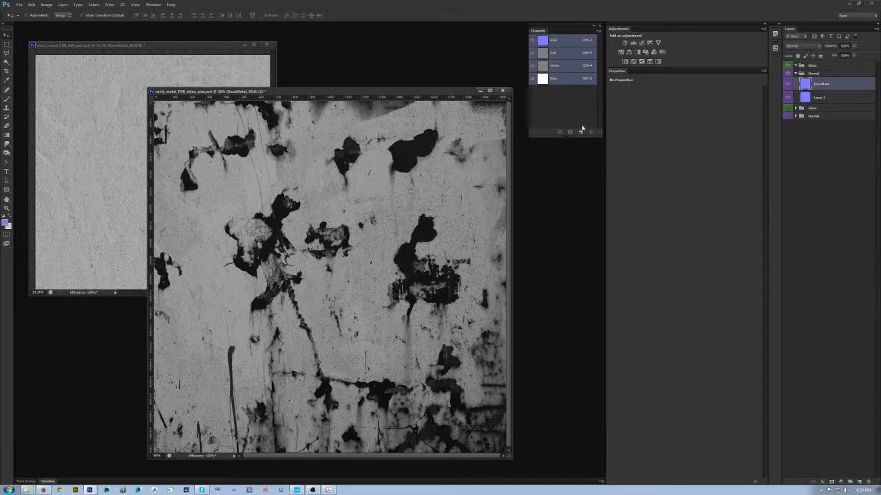
pyautogui.click(580, 133)
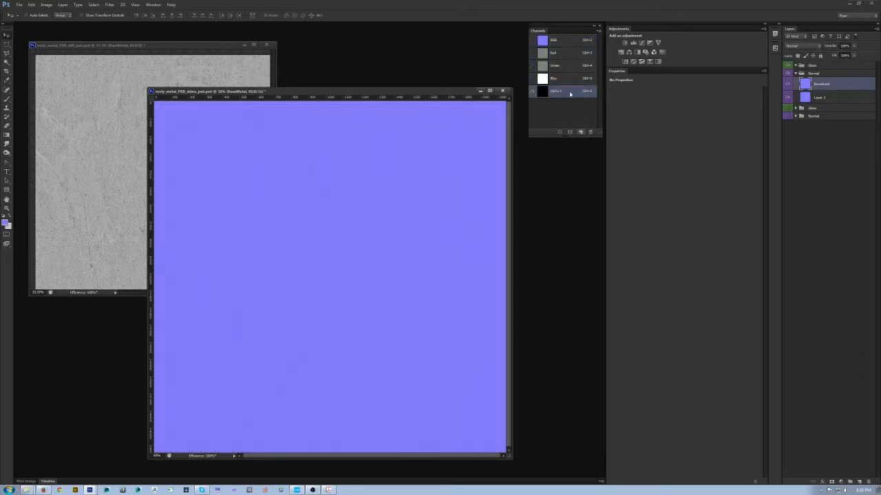
pyautogui.moveTo(311, 91); pyautogui.dragTo(311, 96)
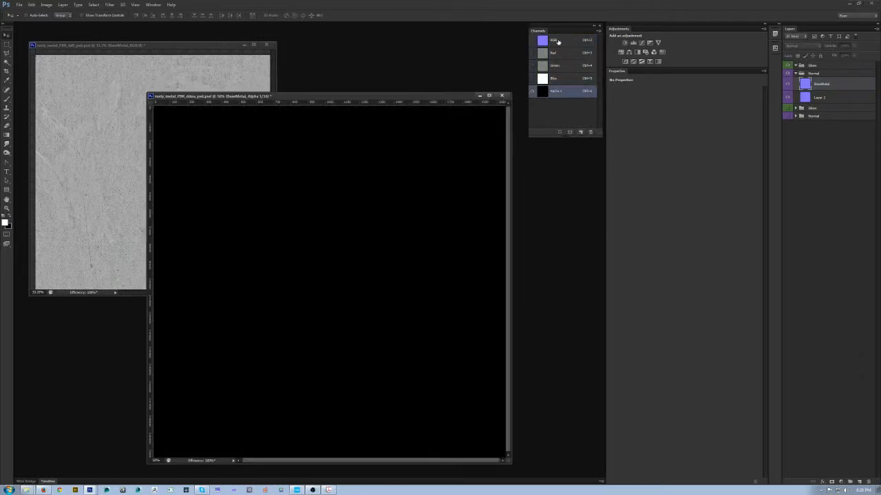
pyautogui.click(558, 41)
# - Copy the diffuse document's BaseMetal layer into the ddna document's new Gloss group and set its blend mode to Normal
pyautogui.click(827, 66)
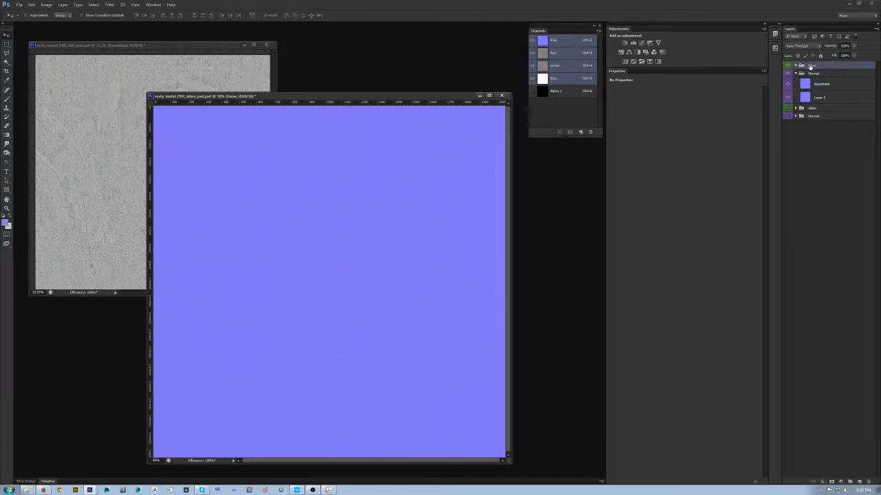
pyautogui.click(837, 88)
pyautogui.click(160, 47)
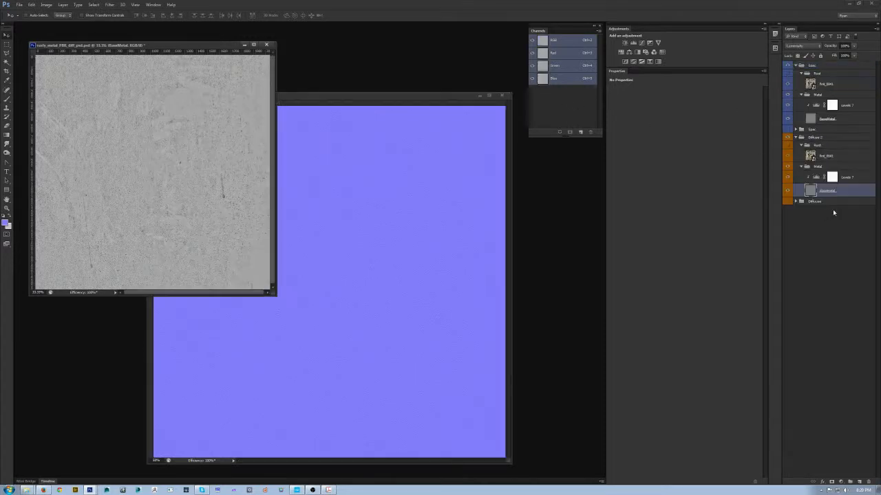
pyautogui.click(467, 206)
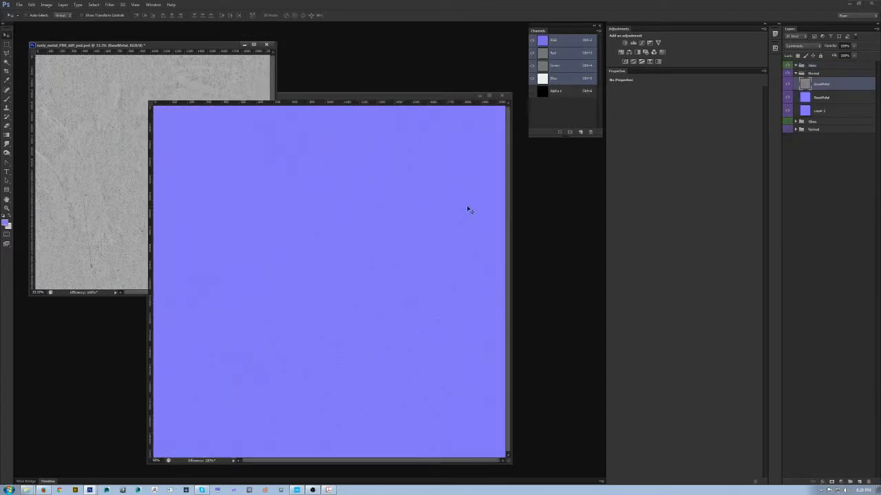
pyautogui.moveTo(831, 79); pyautogui.dragTo(832, 67)
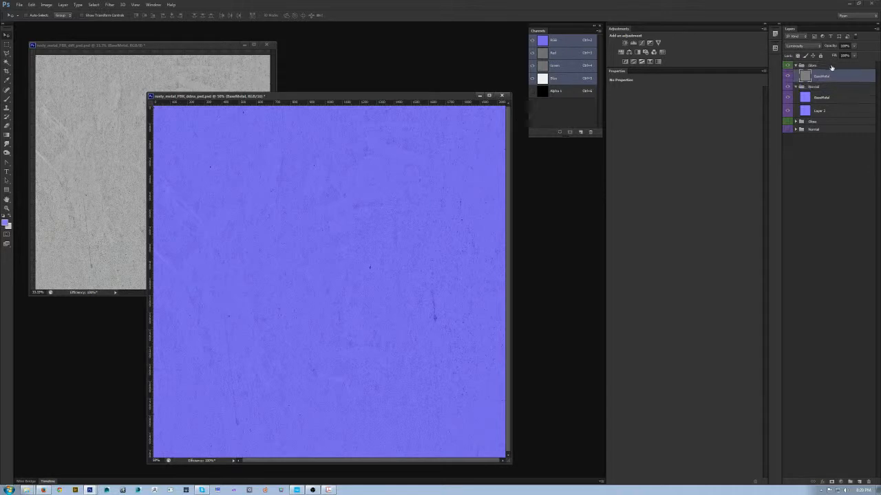
pyautogui.click(812, 47)
pyautogui.click(807, 45)
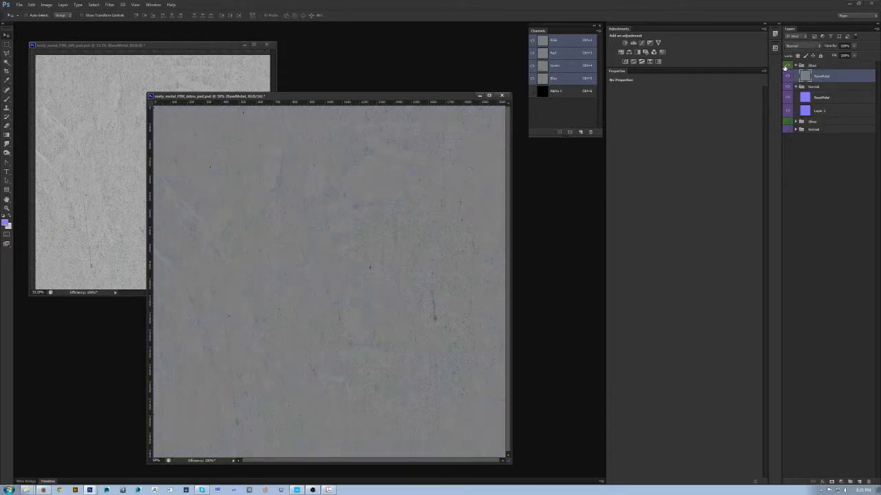
# - Color-label the new Gloss group and its BaseMetal layer green, and collapse the new Normal group
pyautogui.rightClick(785, 67)
pyautogui.click(802, 120)
pyautogui.click(796, 88)
# - Put the BaseMetal layer inside the Gloss group into its own group named Metal and reselect the layer
pyautogui.click(843, 76)
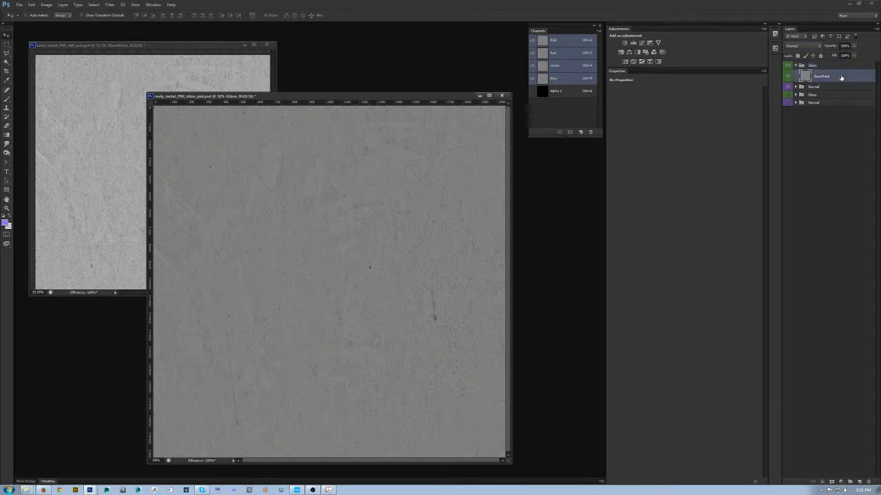
pyautogui.hotkey('ctrl', 'g')
pyautogui.doubleClick(819, 75)
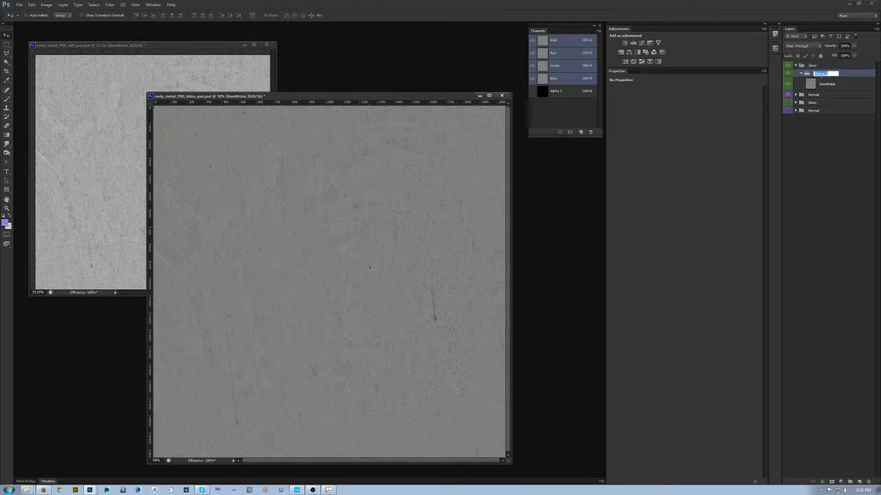
pyautogui.write('Metal')
pyautogui.press('Return')
pyautogui.click(850, 84)
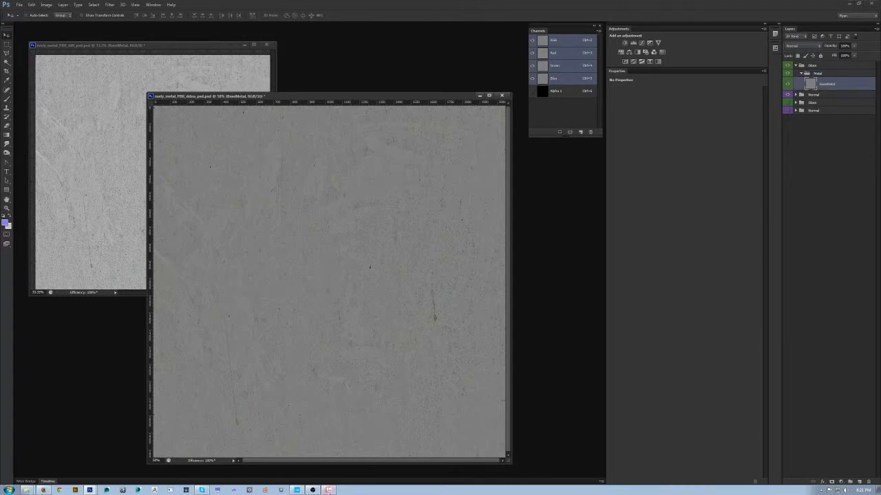
# - Switch to Miscreated_PBR_Workflow.pdf in Acrobat and examine the mid-range of the gloss value chart, from rough to shiny
pyautogui.click(328, 490)
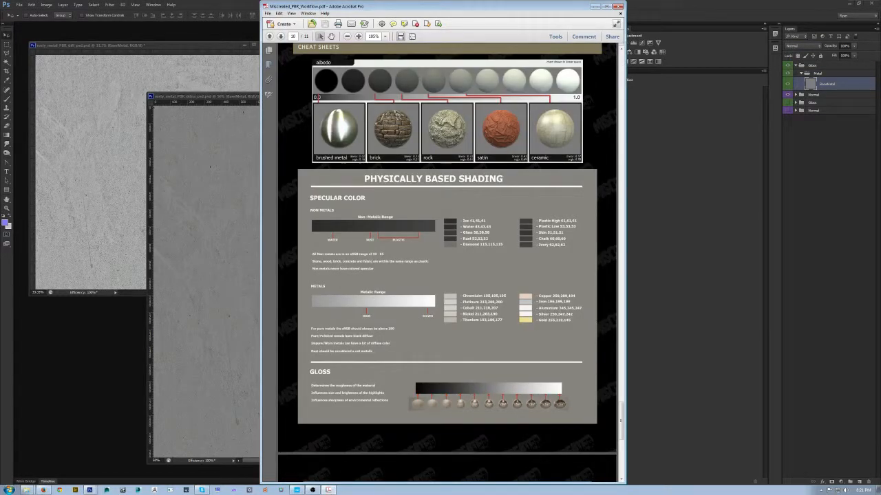
pyautogui.scroll(-6, 383, 424)
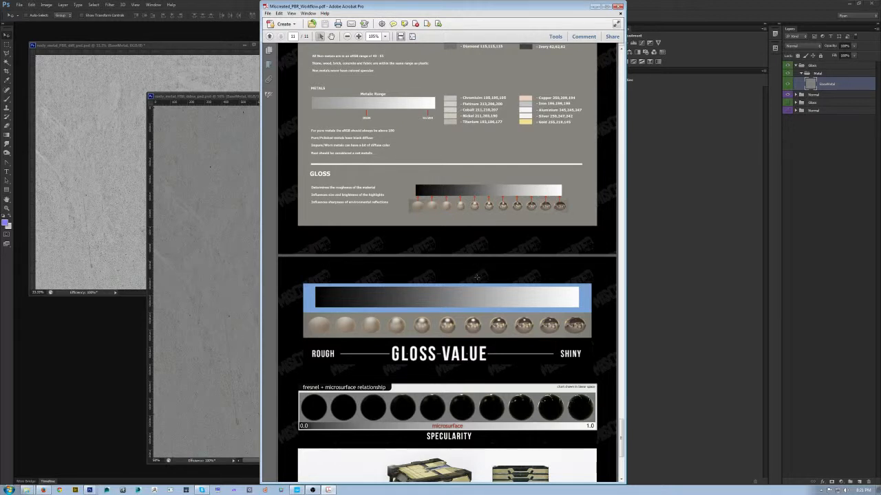
pyautogui.moveTo(442, 278); pyautogui.dragTo(459, 313)
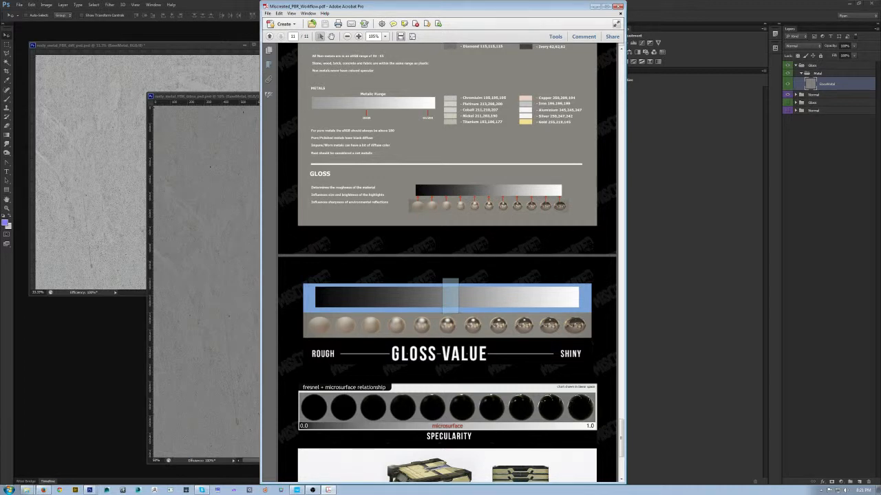
pyautogui.moveTo(459, 313); pyautogui.dragTo(463, 280)
pyautogui.click(595, 6)
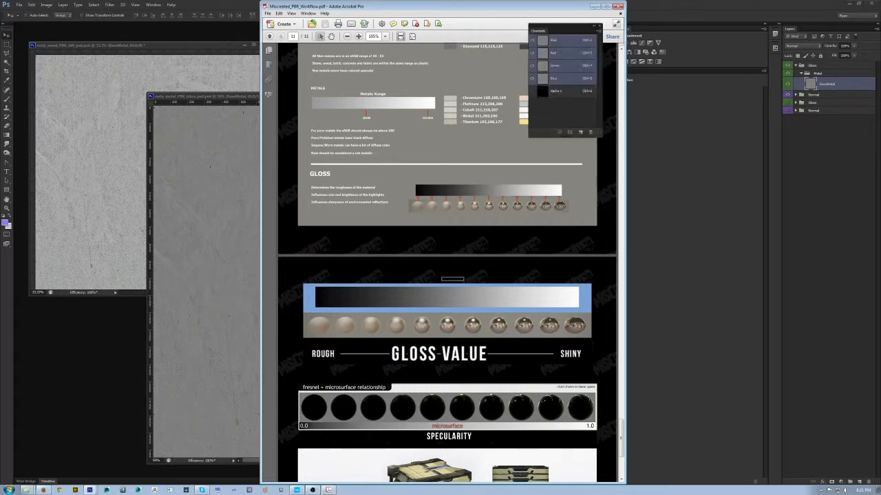
# - Add a new layer above BaseMetal in the Metal group and fill a small square on it with RGB 128, 128, 128
pyautogui.hotkey('ctrl', 'shift', 'n')
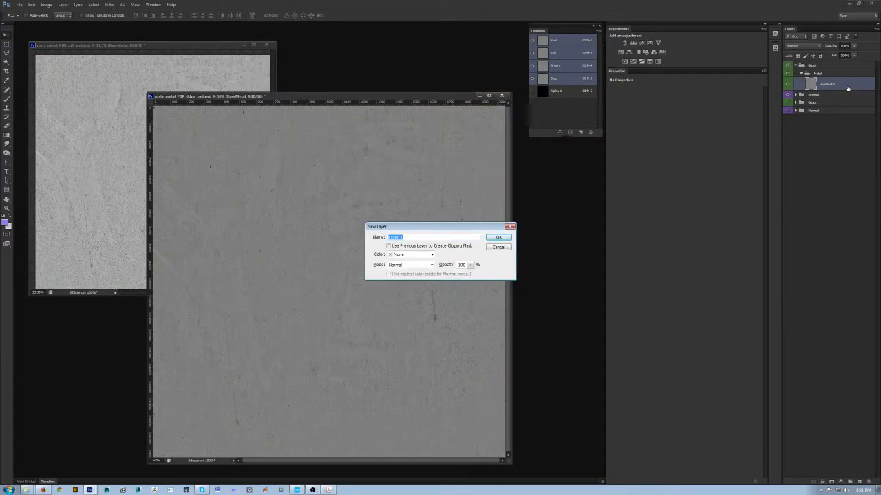
pyautogui.press('Return')
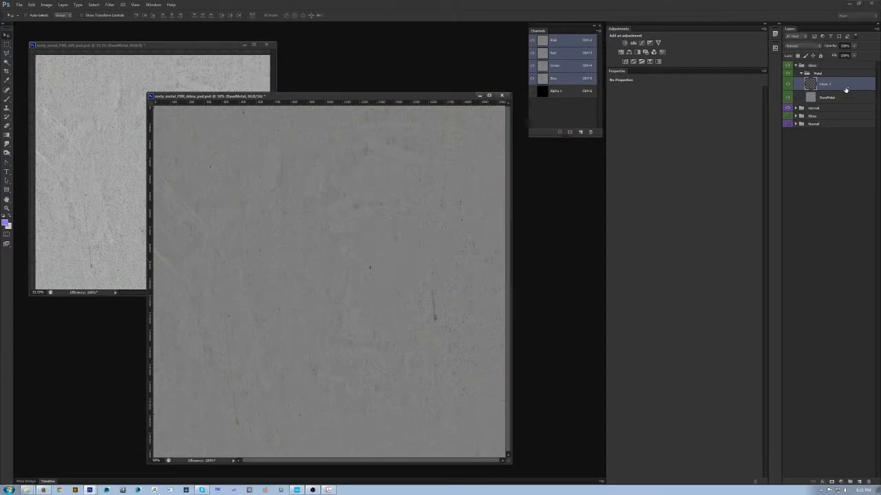
pyautogui.press('m')
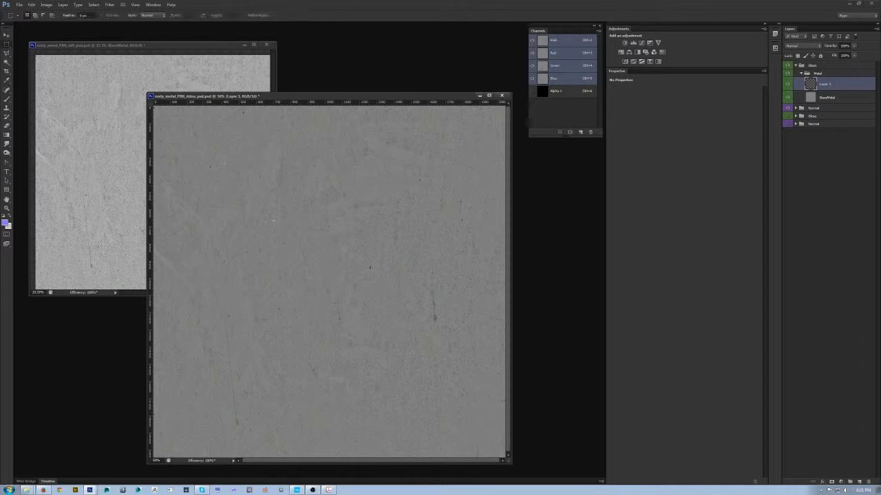
pyautogui.click(5, 222)
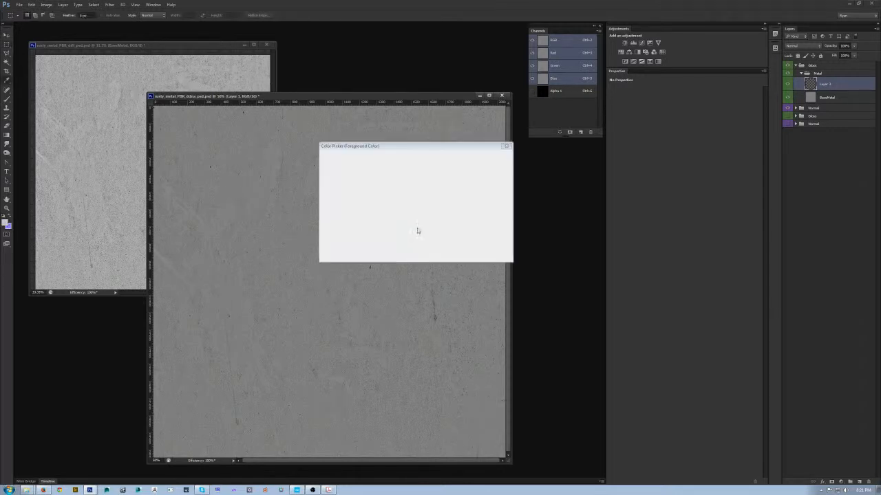
pyautogui.moveTo(325, 201)
pyautogui.mouseDown()
pyautogui.moveTo(321, 237)
pyautogui.moveTo(314, 211)
pyautogui.mouseUp()
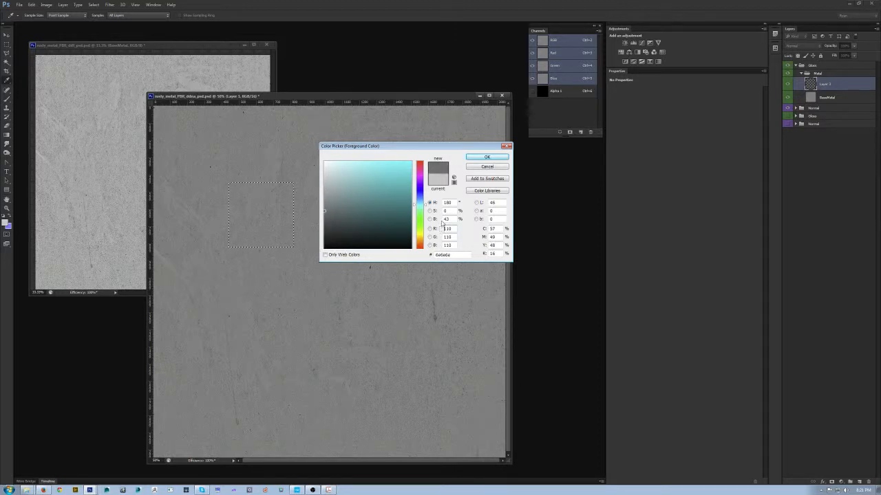
pyautogui.moveTo(324, 210); pyautogui.dragTo(323, 203)
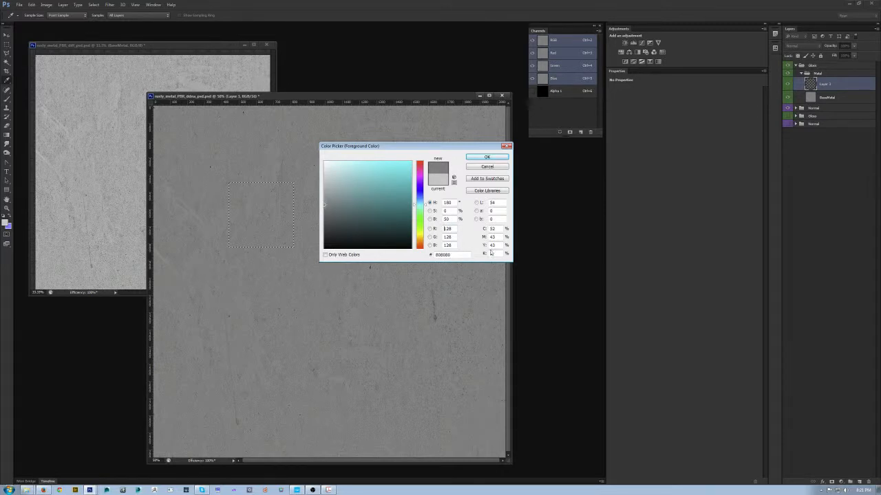
pyautogui.click(474, 157)
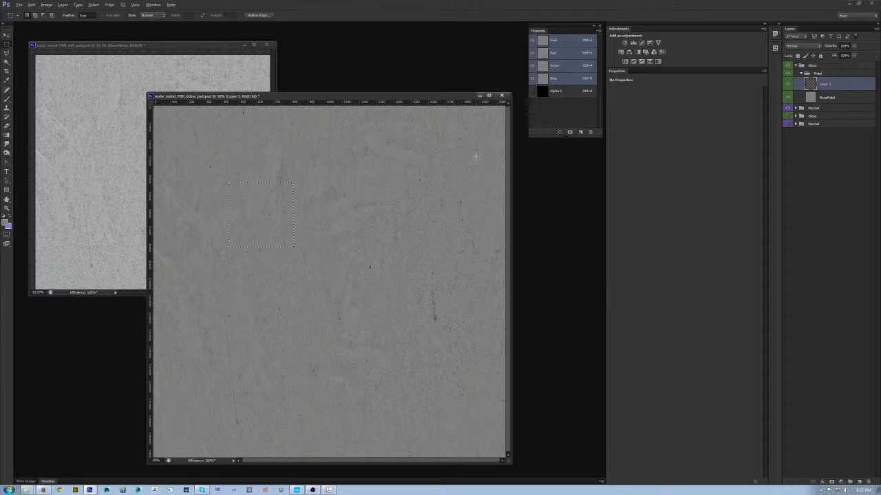
pyautogui.hotkey('ctrl', 'd')
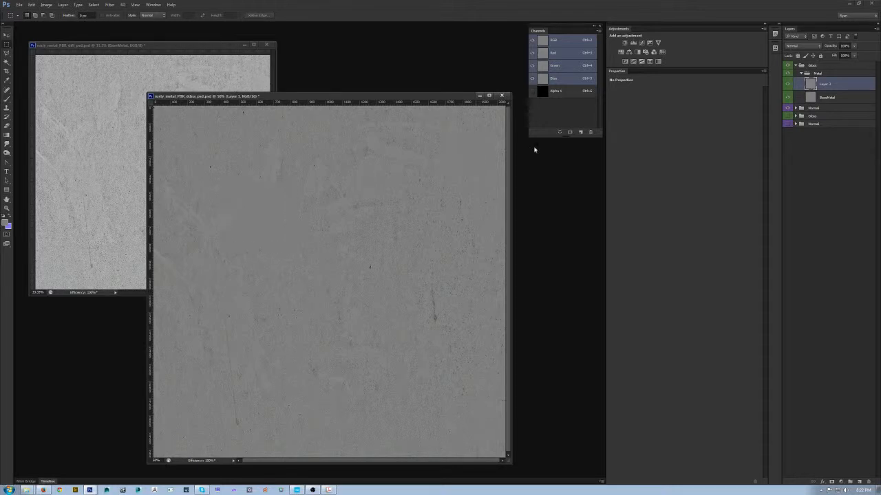
# - Add a Levels adjustment clipped to the BaseMetal layer and tune it against the gray sample square
pyautogui.click(838, 100)
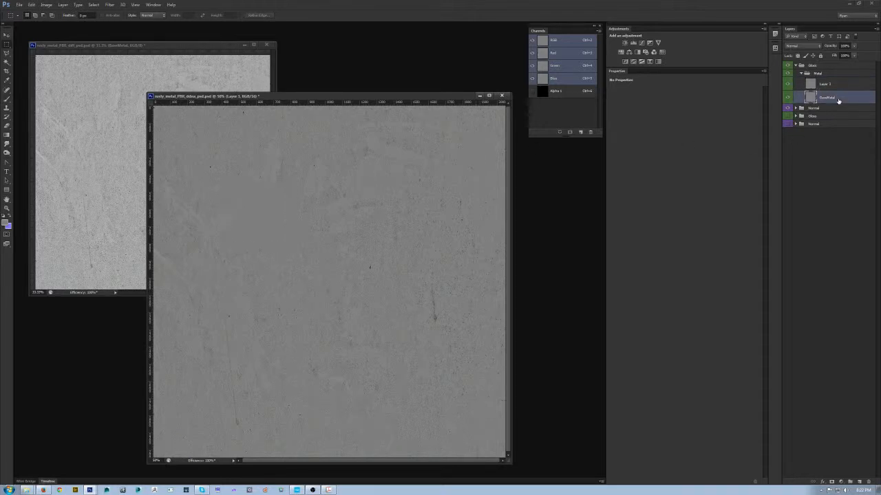
pyautogui.click(632, 44)
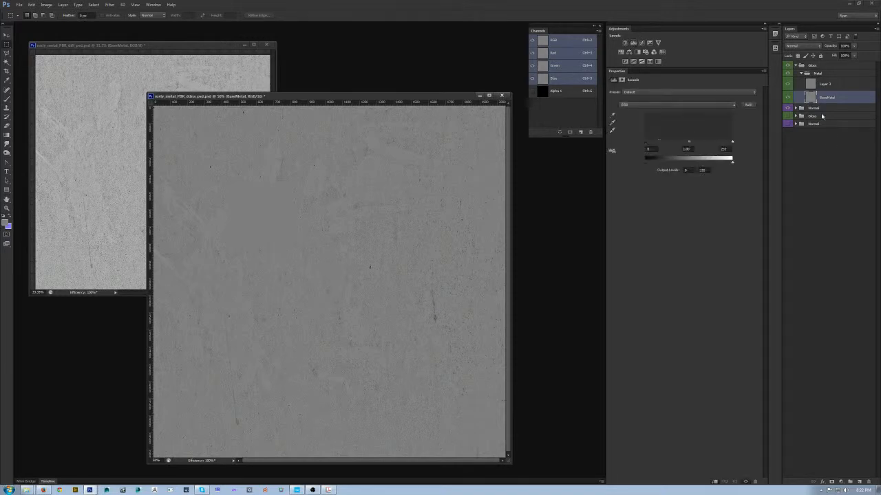
pyautogui.moveTo(732, 163); pyautogui.dragTo(768, 166)
pyautogui.moveTo(647, 163); pyautogui.dragTo(586, 162)
# - Clear the gray sample layer and the Levels adjustment out of the Metal group, keeping only the BaseMetal layer
pyautogui.press('Delete')
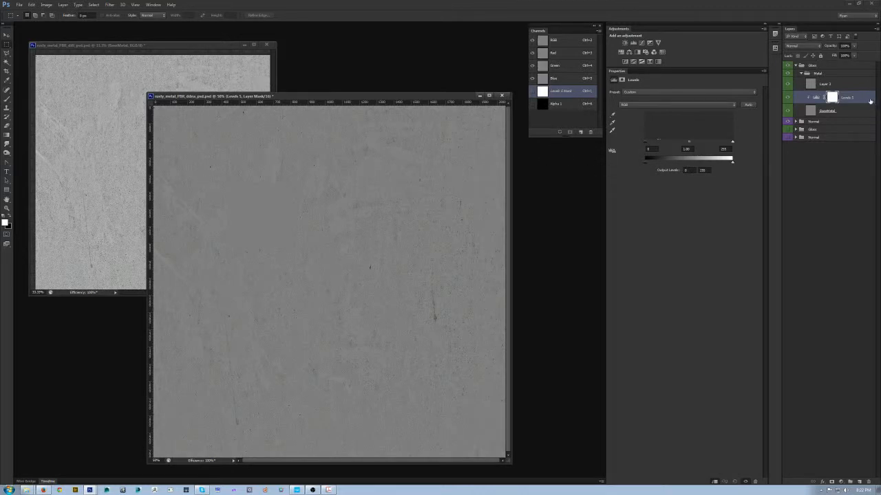
pyautogui.click(850, 86)
pyautogui.hotkey('ctrl', 'e')
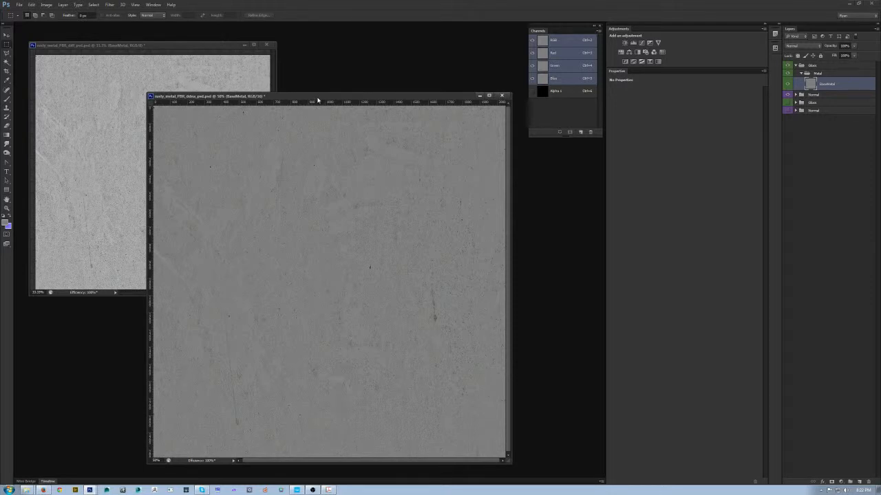
# - Copy the whole gloss image into the Alpha 1 channel, return to the RGB channels and BaseMetal layer, and deselect
pyautogui.hotkey('ctrl', 'a')
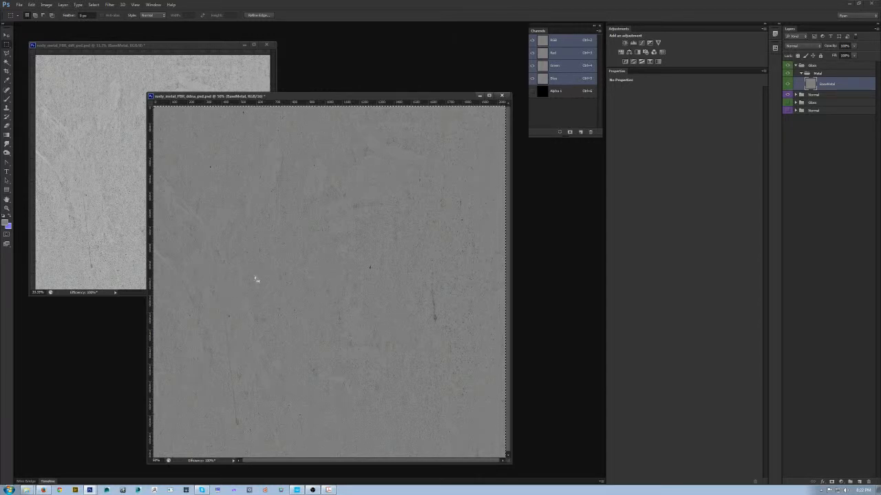
pyautogui.click(571, 95)
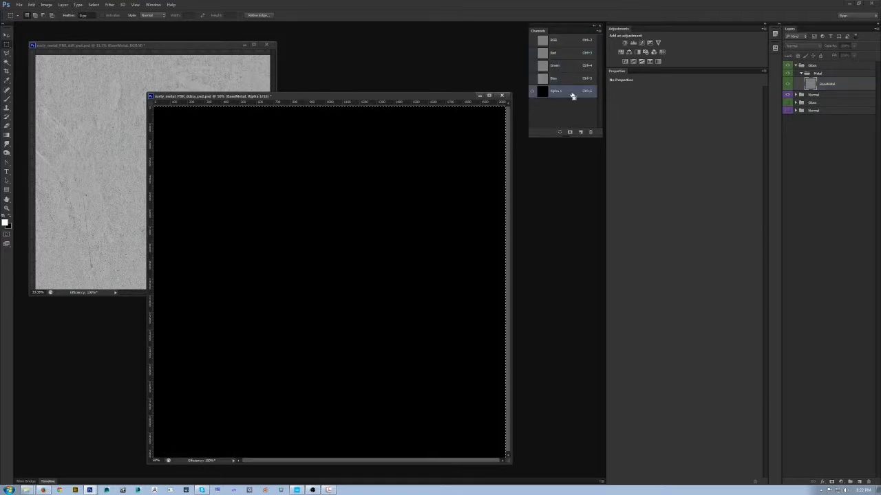
pyautogui.hotkey('ctrl', 'v')
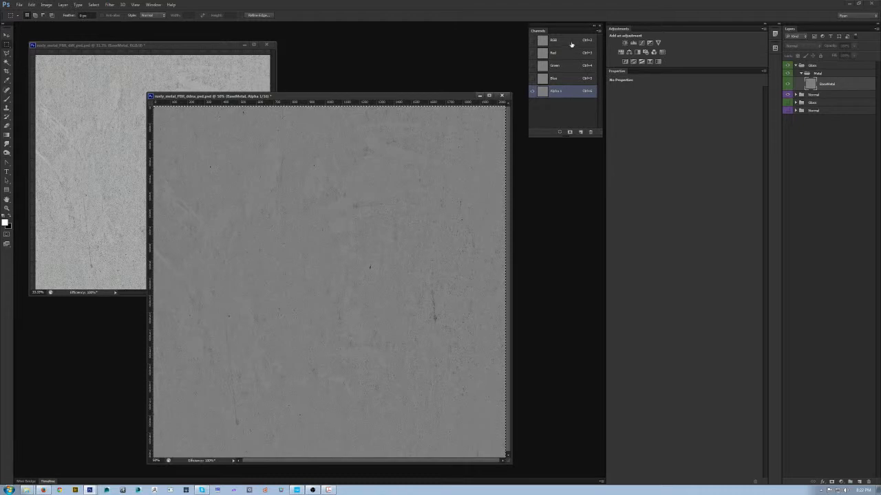
pyautogui.click(571, 40)
pyautogui.click(816, 82)
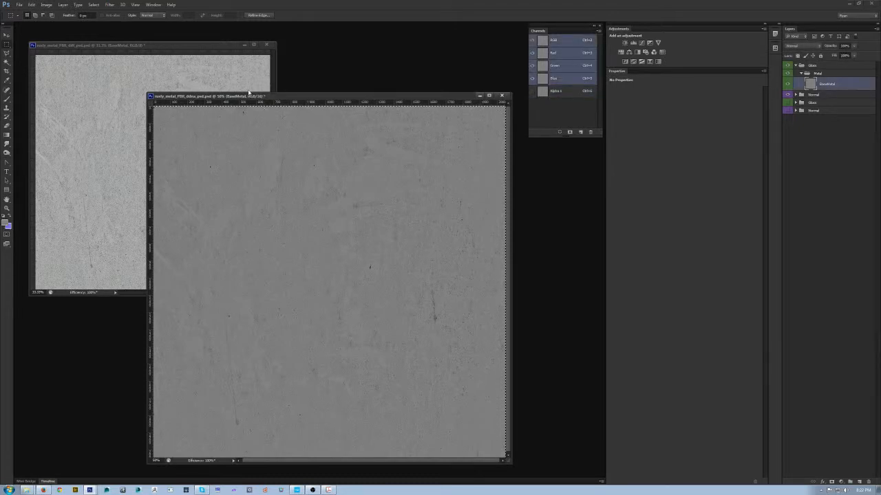
pyautogui.hotkey('ctrl', 'd')
# - Select the entire canvas, make a merged copy of the gloss image, and paste it into the Alpha 1 channel
pyautogui.click(31, 5)
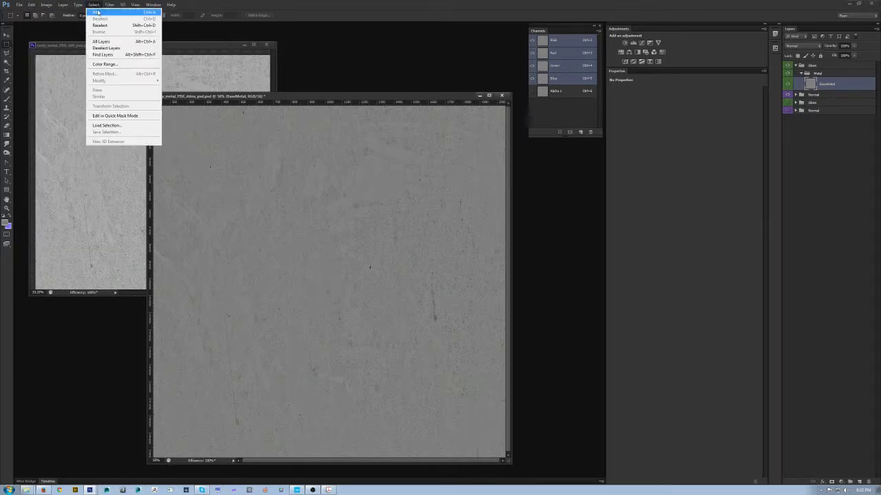
pyautogui.click(98, 11)
pyautogui.click(31, 5)
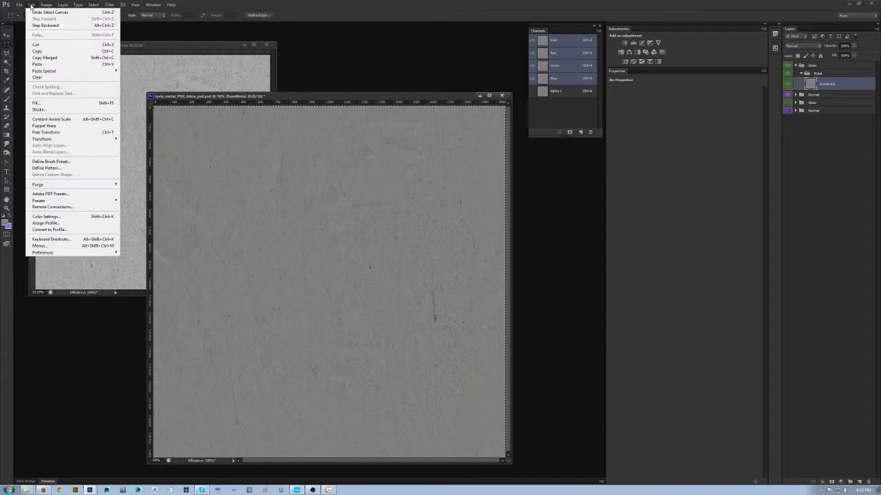
pyautogui.click(73, 59)
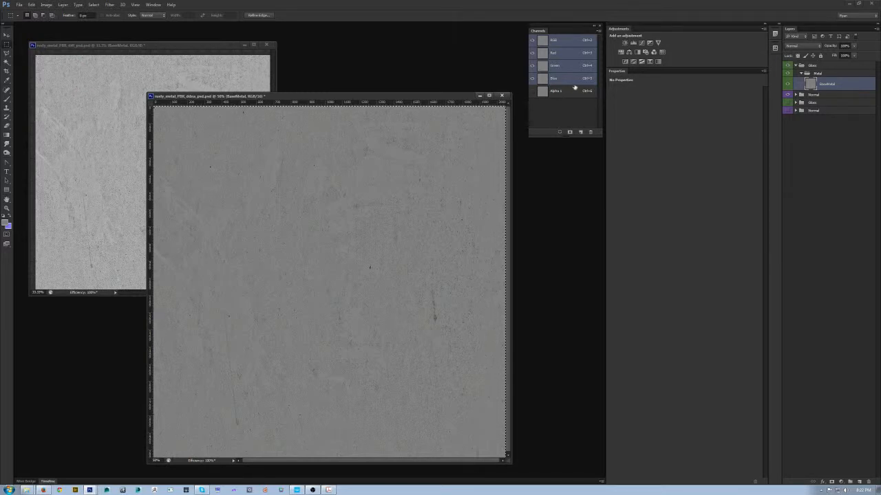
pyautogui.hotkey('ctrl', '6')
pyautogui.click(31, 5)
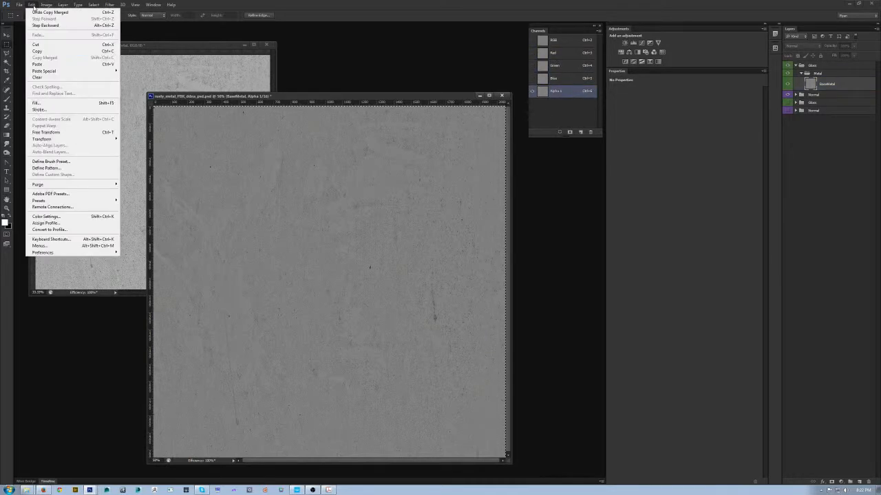
pyautogui.click(63, 65)
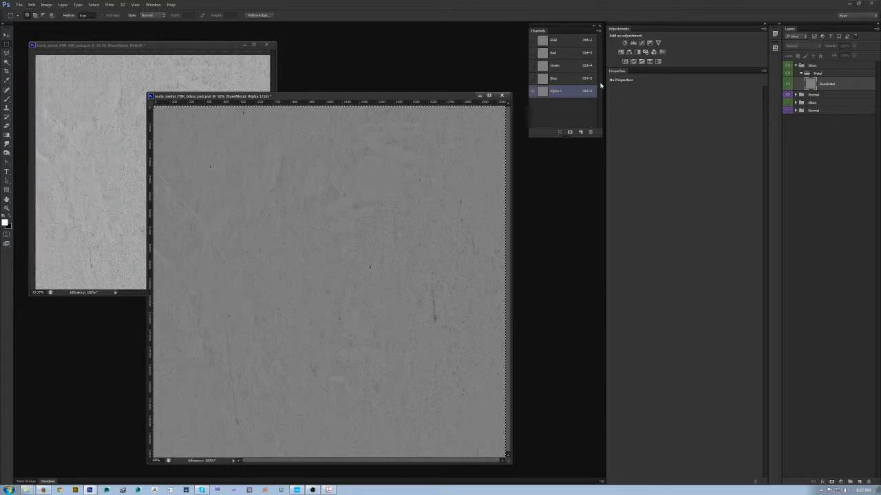
# - Hide the Gloss group and compare the RGB normal map with the gloss in the Alpha 1 channel
pyautogui.moveTo(428, 93); pyautogui.dragTo(422, 85)
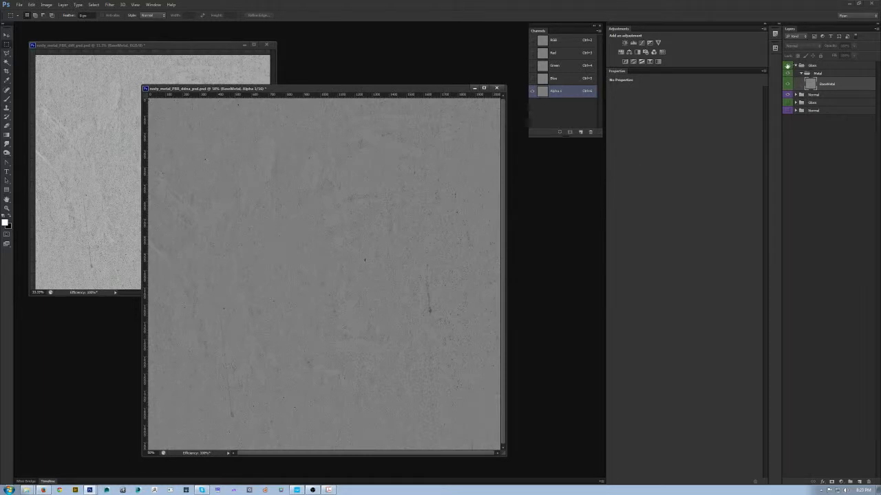
pyautogui.click(566, 41)
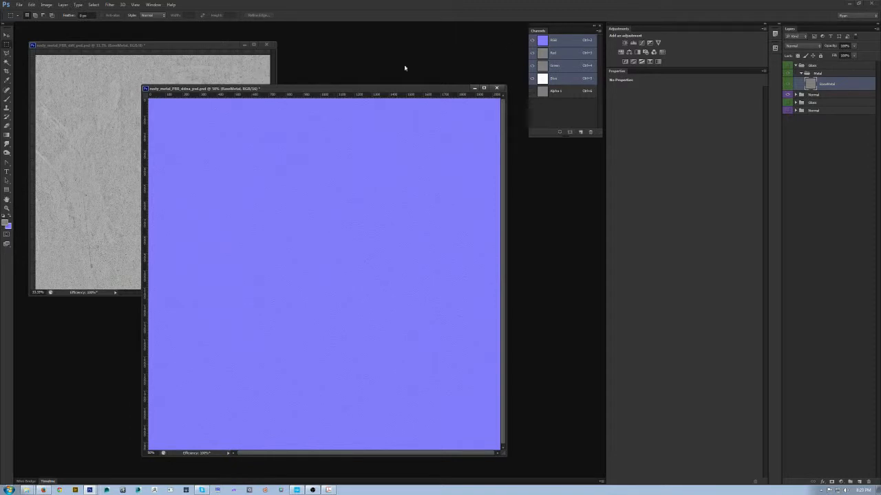
pyautogui.click(578, 92)
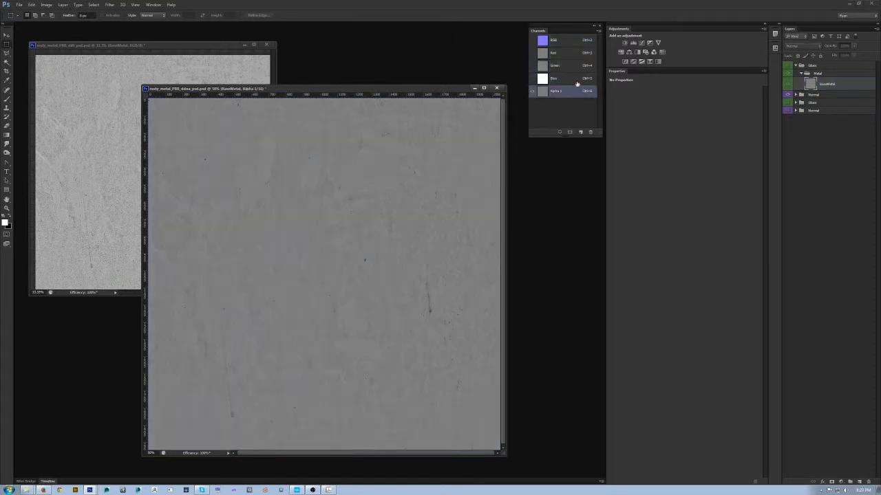
pyautogui.click(572, 42)
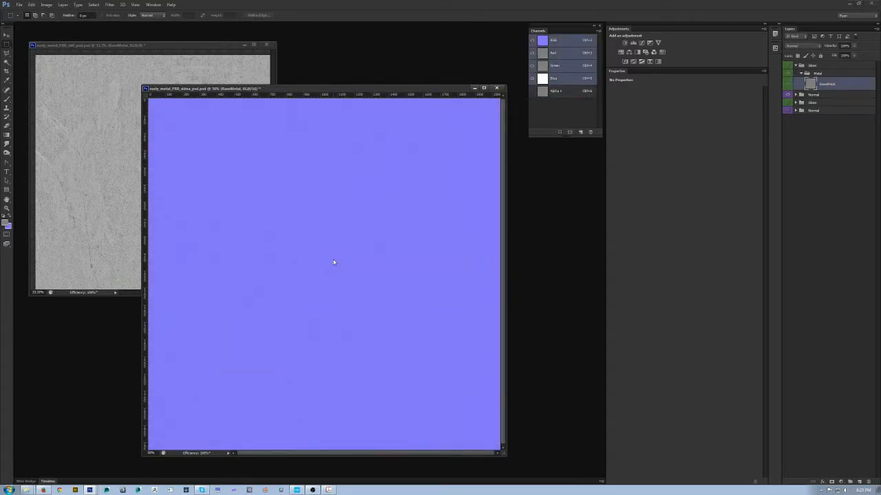
# - Save a CryTIFPlugin copy as rusty_metal_PBR2_ddna.tif with alpha channels, using the NormalmapWithGlossInAlpha_highQ preset
pyautogui.hotkey('ctrl', 'shift', 's')
pyautogui.click(452, 305)
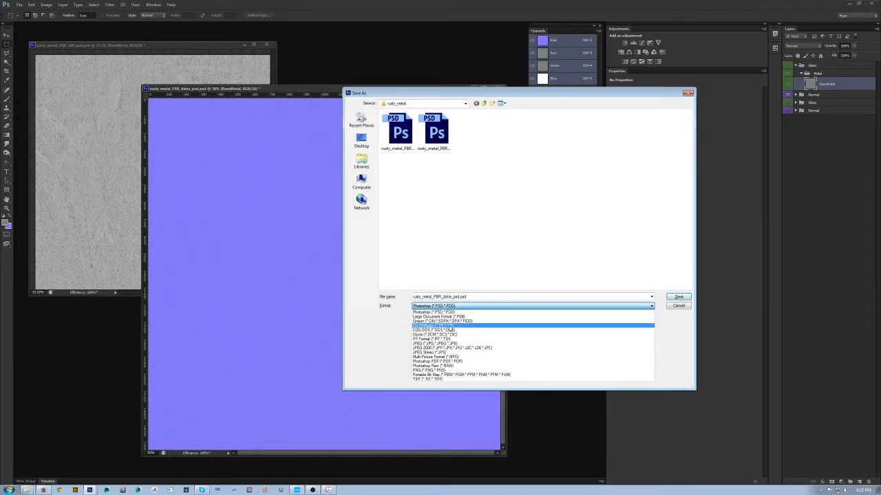
pyautogui.click(482, 330)
pyautogui.click(390, 133)
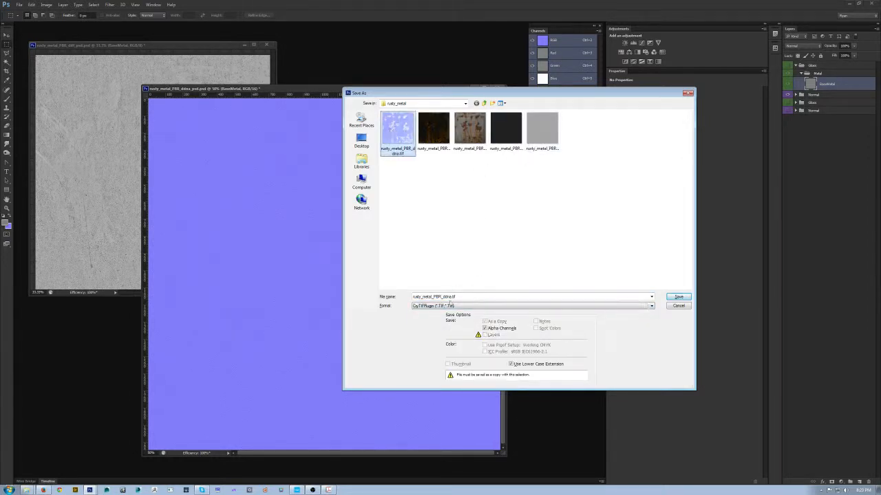
pyautogui.click(445, 296)
pyautogui.write('1')
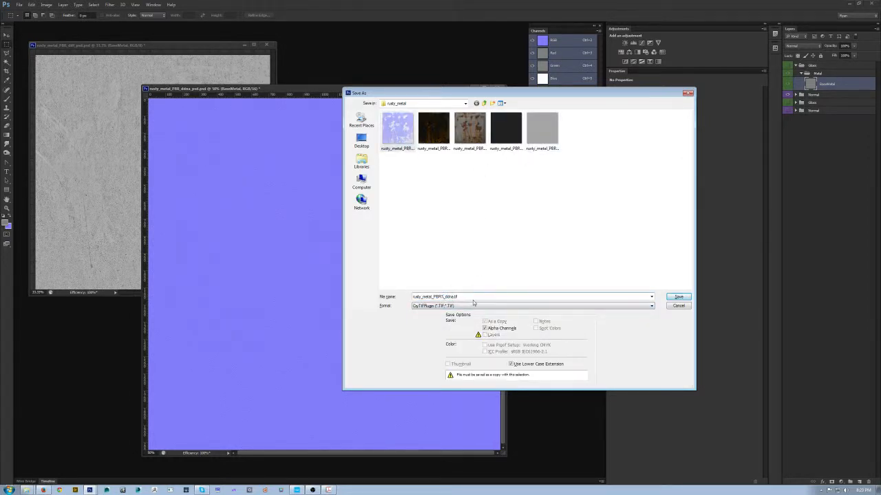
pyautogui.press('Return')
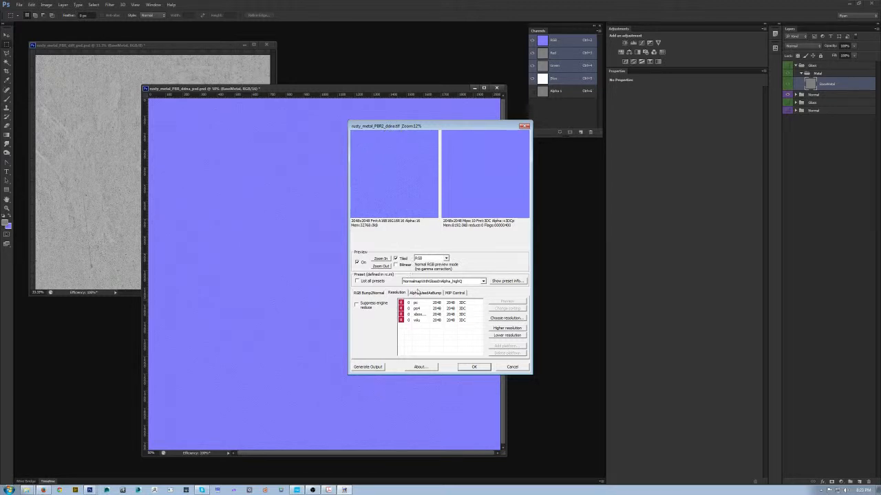
pyautogui.click(437, 282)
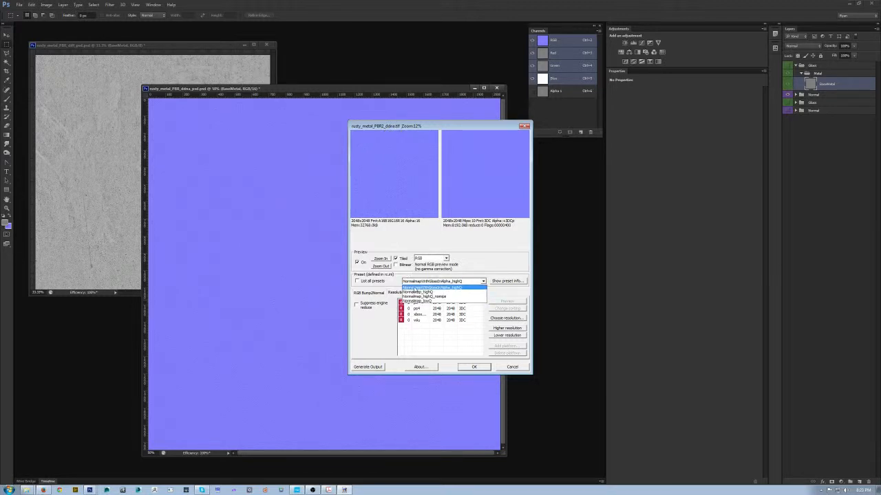
pyautogui.click(466, 286)
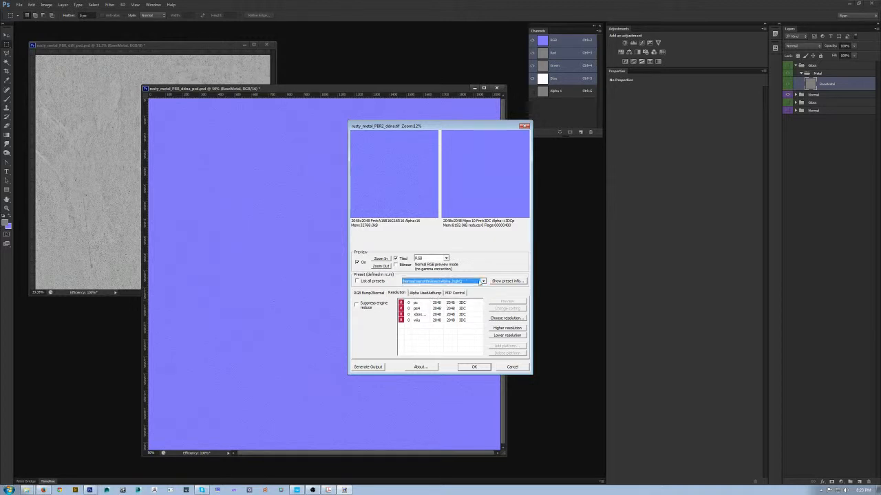
pyautogui.click(473, 367)
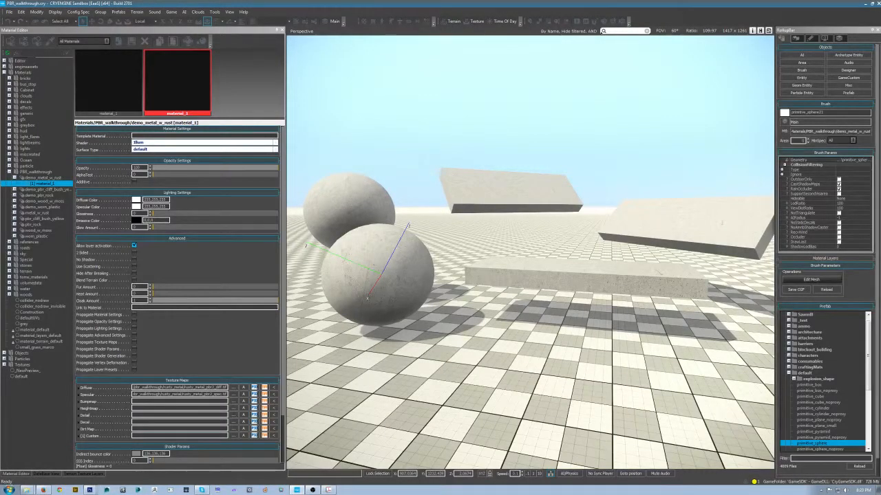
# - In CRYENGINE Sandbox, load rusty_metal_PBR2_ddna.tif as the demo_metal_w_rust material's bumpmap and examine the primitive sphere up close
pyautogui.click(234, 402)
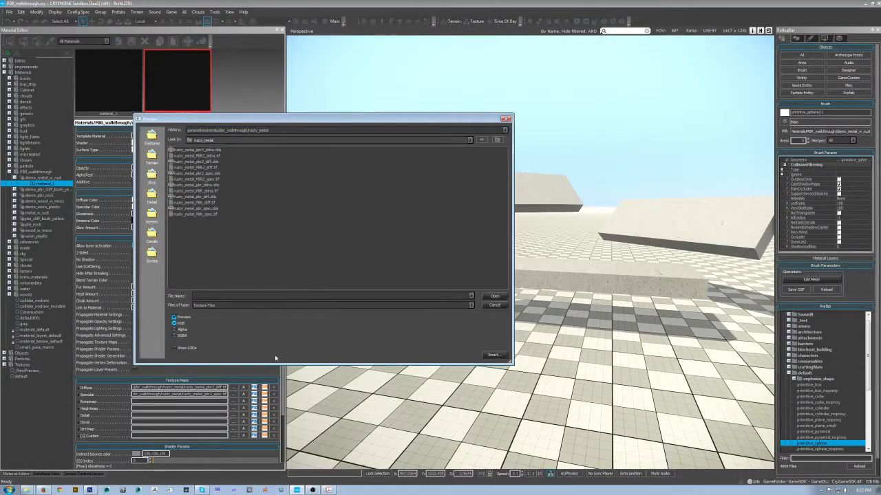
pyautogui.click(194, 156)
pyautogui.click(500, 298)
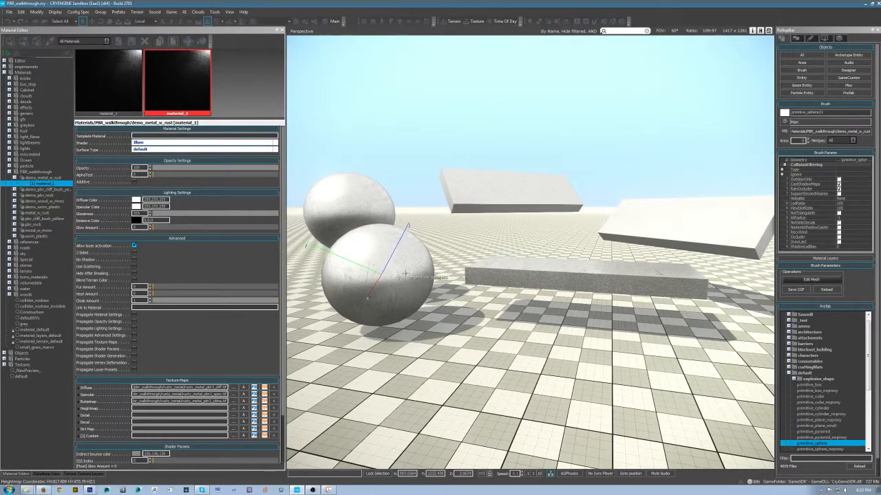
pyautogui.moveTo(429, 286); pyautogui.dragTo(507, 321)
pyautogui.scroll(8, 531, 267)
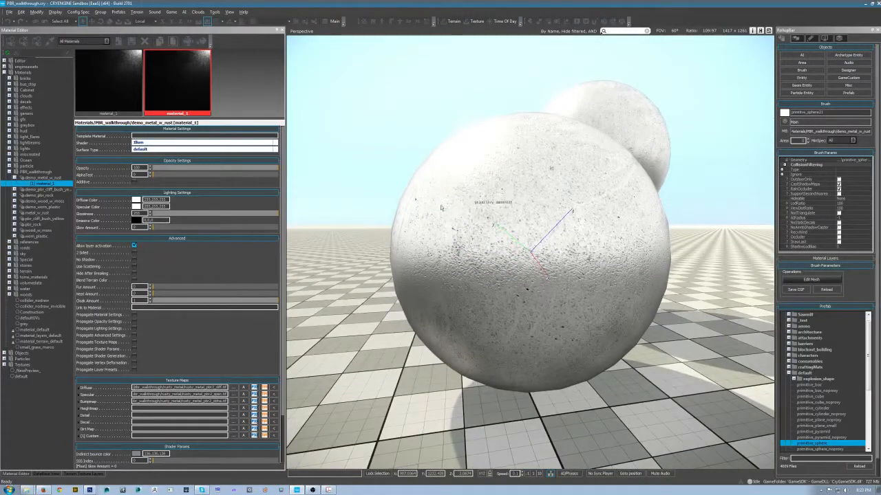
pyautogui.moveTo(430, 220); pyautogui.dragTo(531, 205)
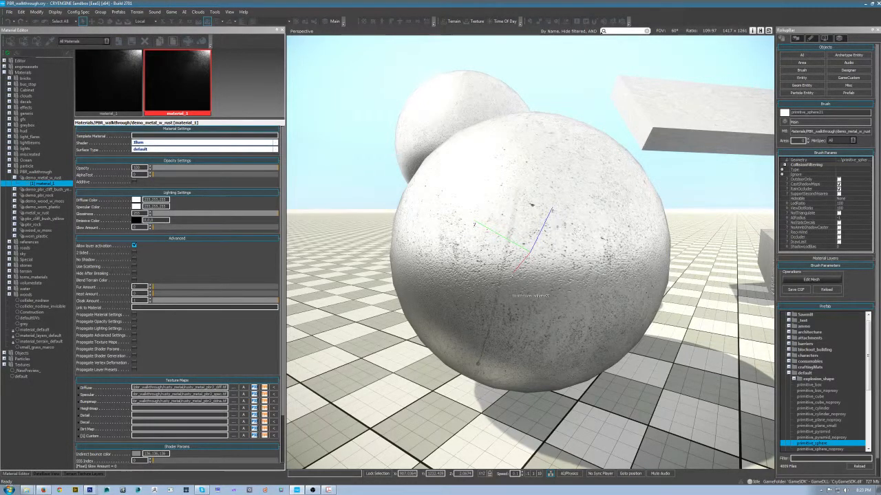
pyautogui.moveTo(523, 293); pyautogui.dragTo(513, 341)
# - Switch back to Photoshop, show the Gloss group, and brighten BaseMetal with a clipped Levels adjustment by lowering its white input level
pyautogui.hotkey('alt', 'Tab')
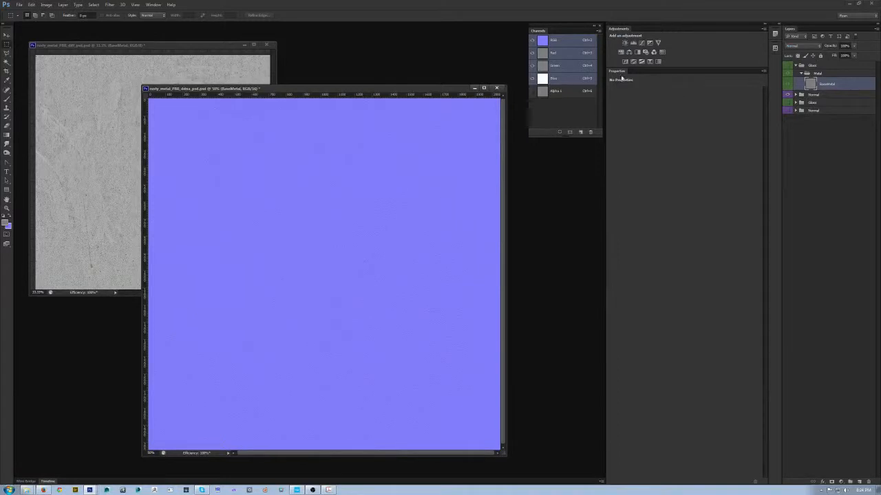
pyautogui.click(787, 66)
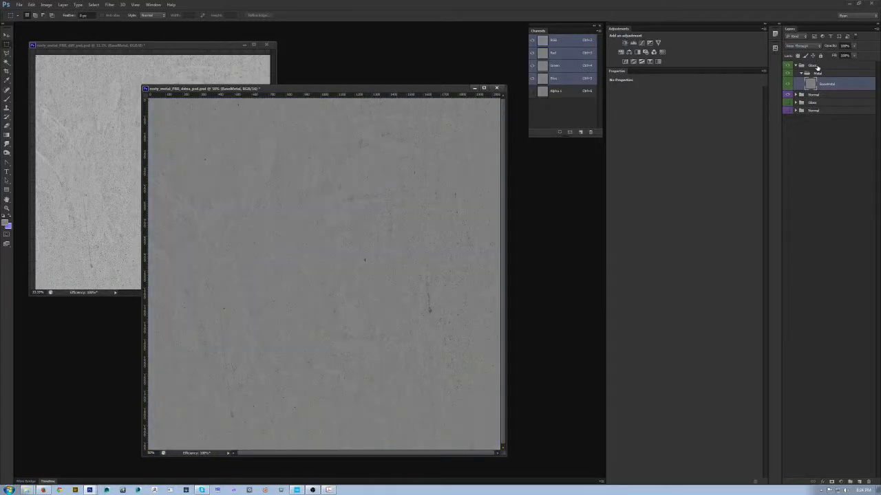
pyautogui.click(817, 66)
pyautogui.click(856, 85)
pyautogui.click(629, 42)
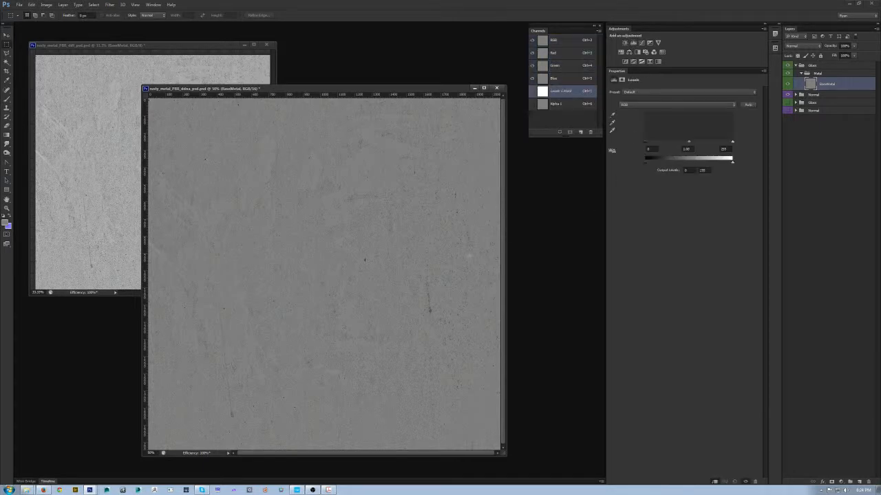
pyautogui.moveTo(732, 144); pyautogui.dragTo(715, 144)
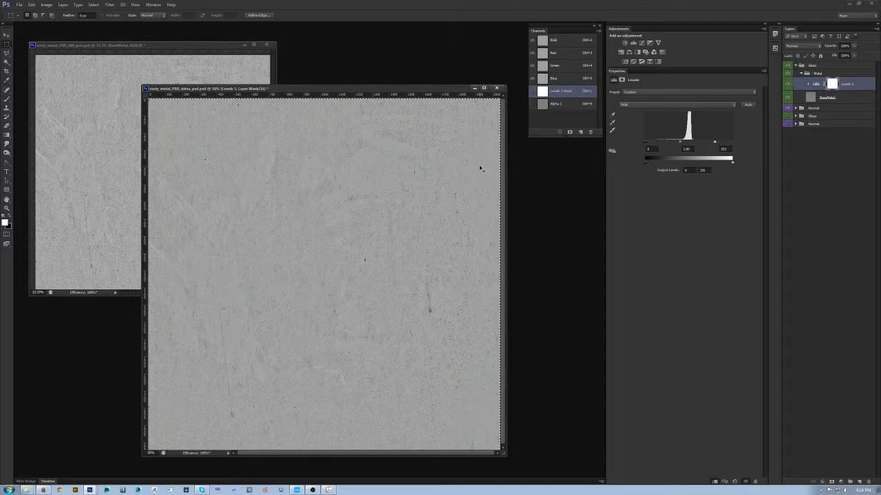
# - Copy the merged gloss image of the whole canvas and paste it into the Alpha 1 channel
pyautogui.click(90, 6)
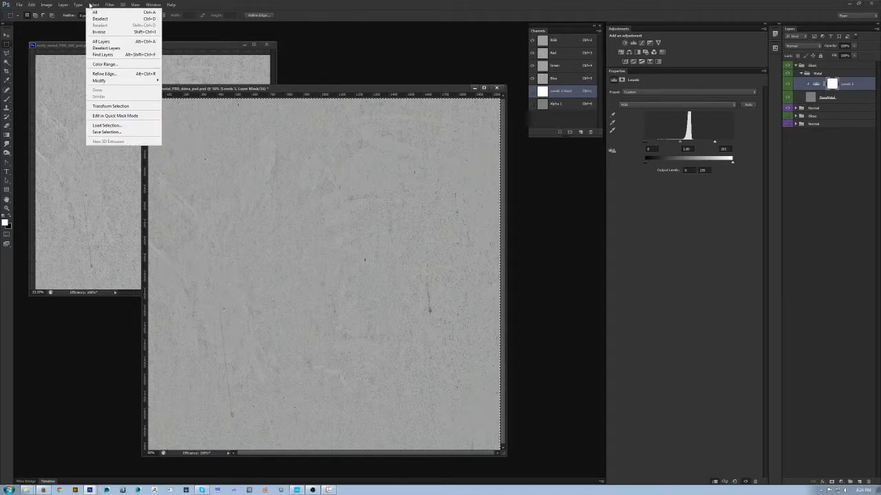
pyautogui.click(102, 11)
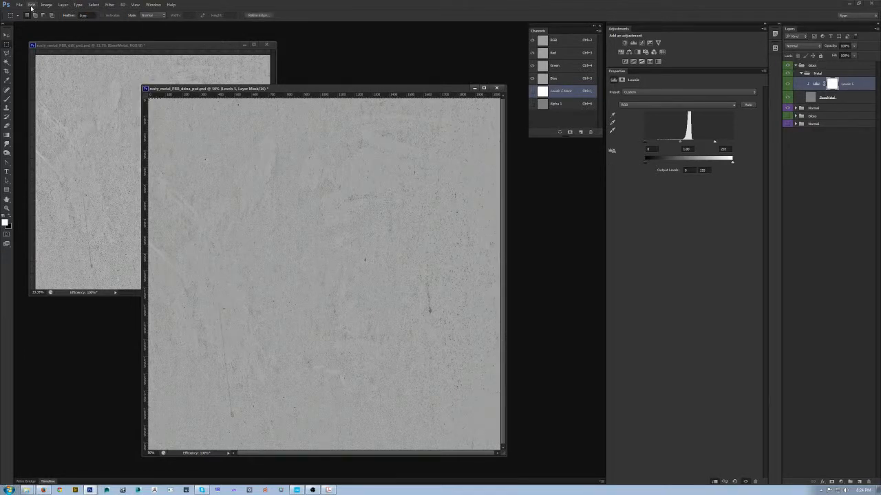
pyautogui.click(31, 4)
pyautogui.click(42, 61)
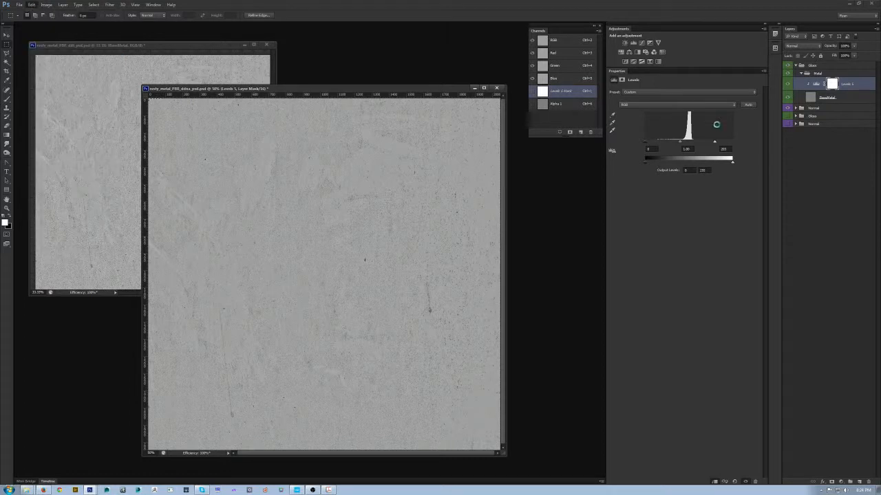
pyautogui.click(556, 104)
pyautogui.hotkey('ctrl', 'v')
pyautogui.click(31, 5)
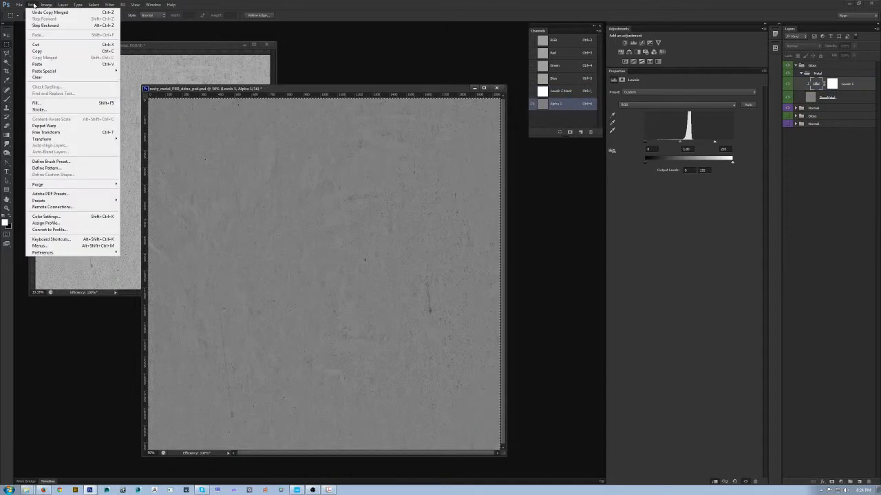
pyautogui.click(40, 65)
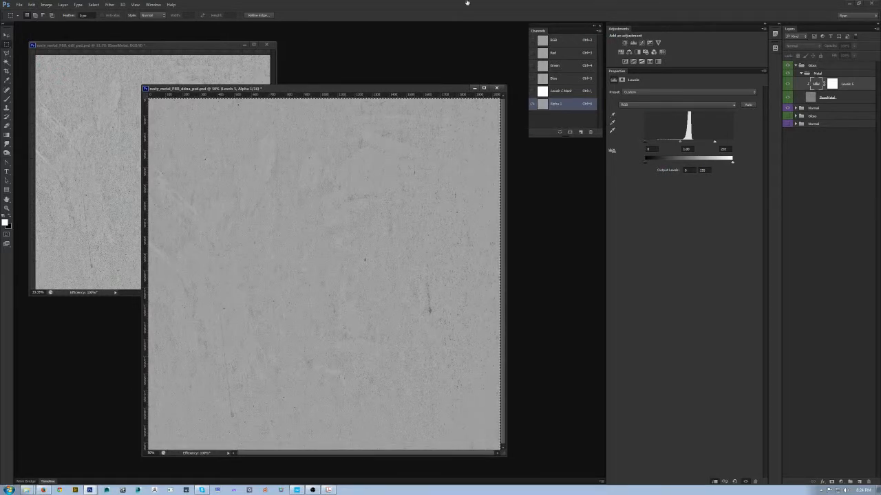
# - Restore the RGB view, hide the Gloss group, and overwrite rusty_metal_PBR2_ddna.tif with a CryTIFPlugin copy using the NormalmapWithGlossInAlpha_highQ preset
pyautogui.click(555, 40)
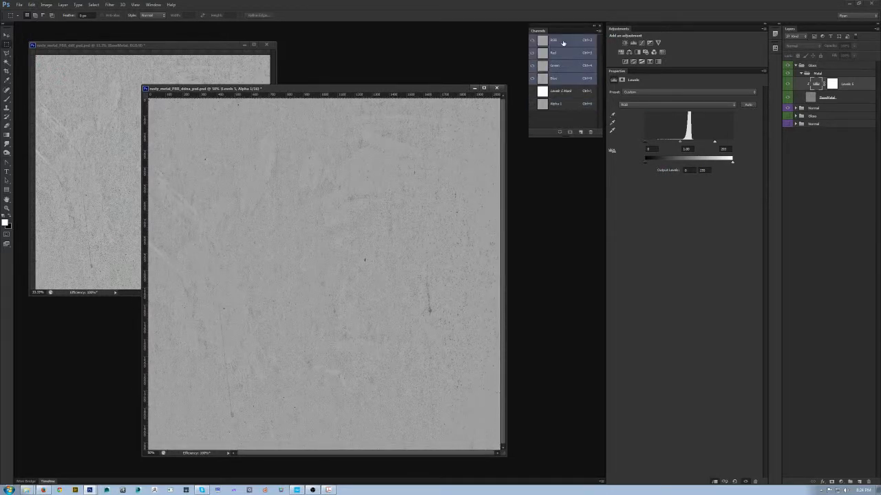
pyautogui.click(788, 66)
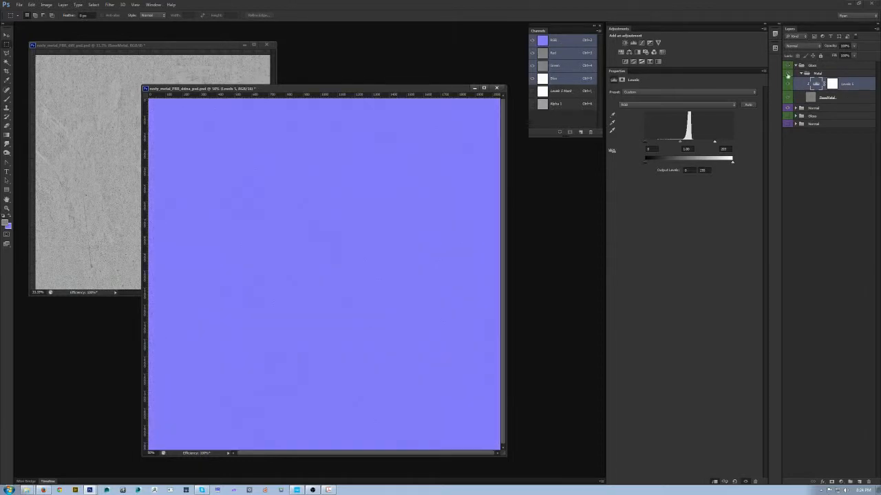
pyautogui.hotkey('ctrl', 'shift', 's')
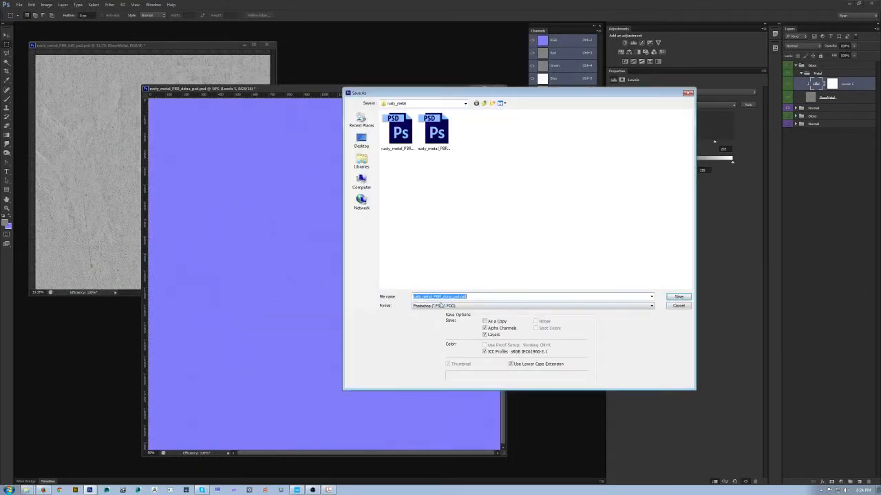
pyautogui.click(442, 306)
pyautogui.click(442, 326)
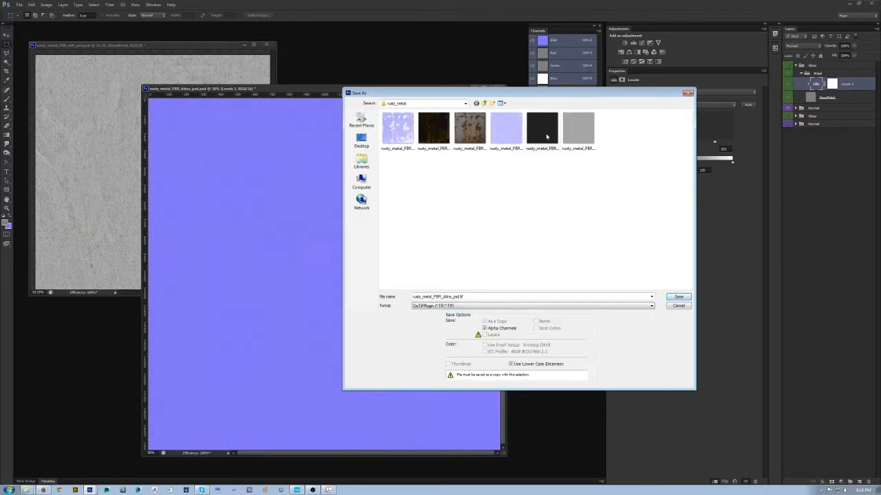
pyautogui.doubleClick(507, 128)
pyautogui.click(428, 180)
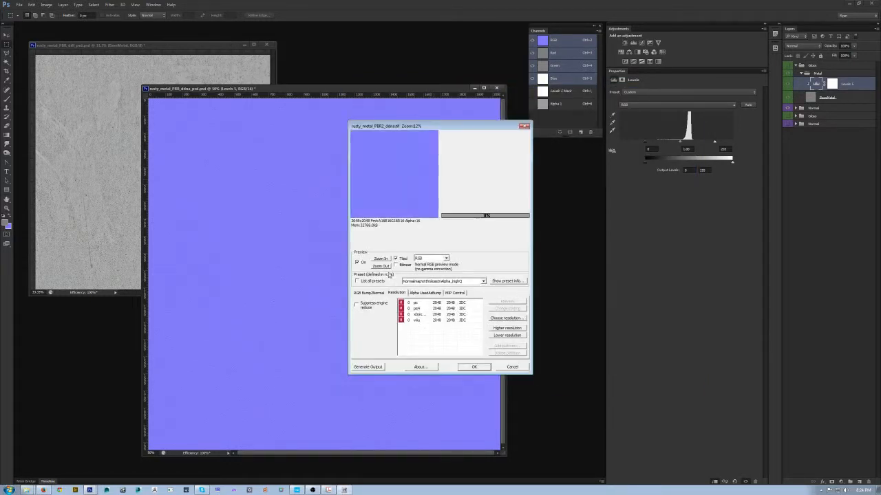
pyautogui.click(473, 368)
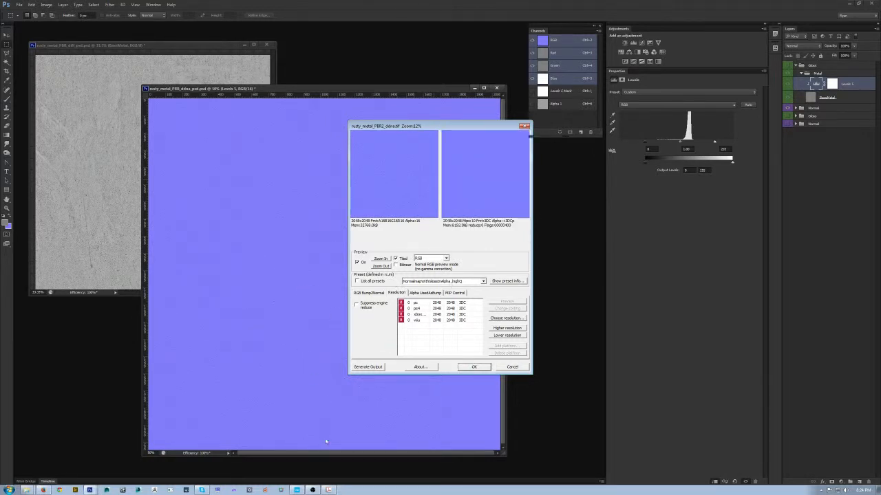
# - Switch to CRYENGINE Sandbox and examine the updated metal gloss on the primitive spheres and slabs from several distances and angles
pyautogui.click(296, 490)
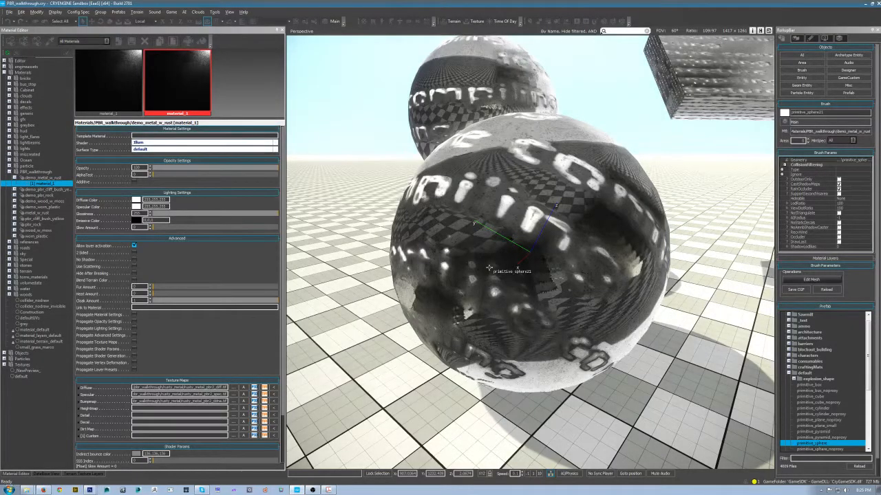
pyautogui.moveTo(625, 239); pyautogui.dragTo(630, 250)
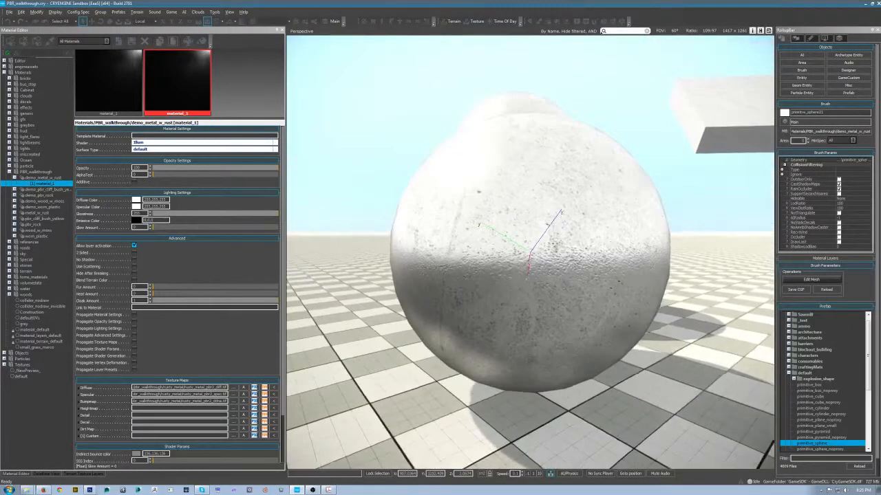
pyautogui.scroll(-5, 629, 249)
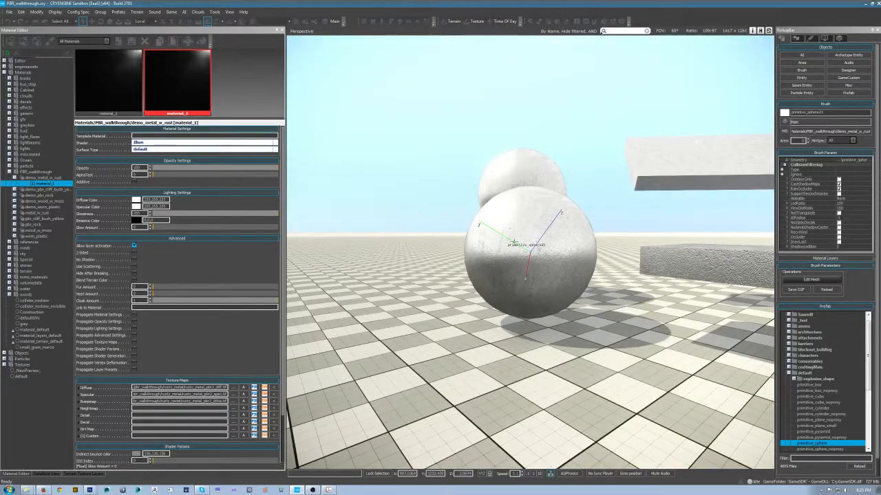
pyautogui.moveTo(551, 239); pyautogui.dragTo(548, 266)
pyautogui.scroll(-4, 545, 248)
pyautogui.press('w')
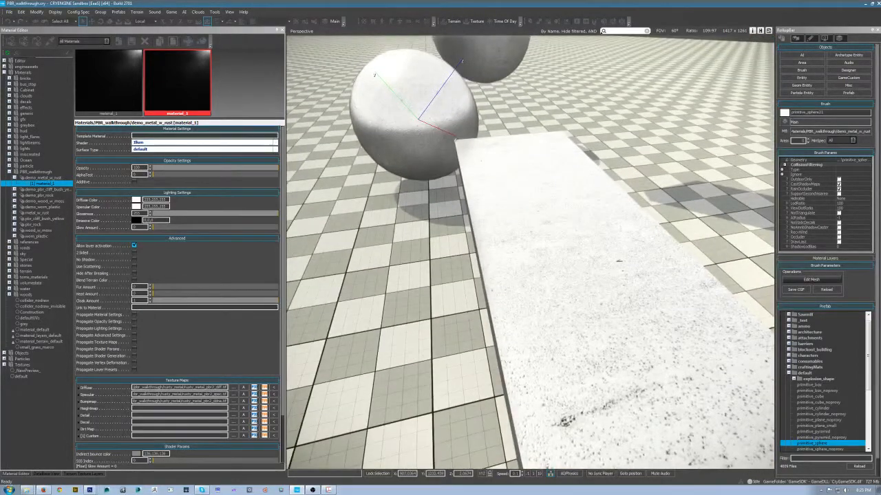
pyautogui.moveTo(476, 222); pyautogui.dragTo(502, 190)
pyautogui.press('a')
pyautogui.press('d')
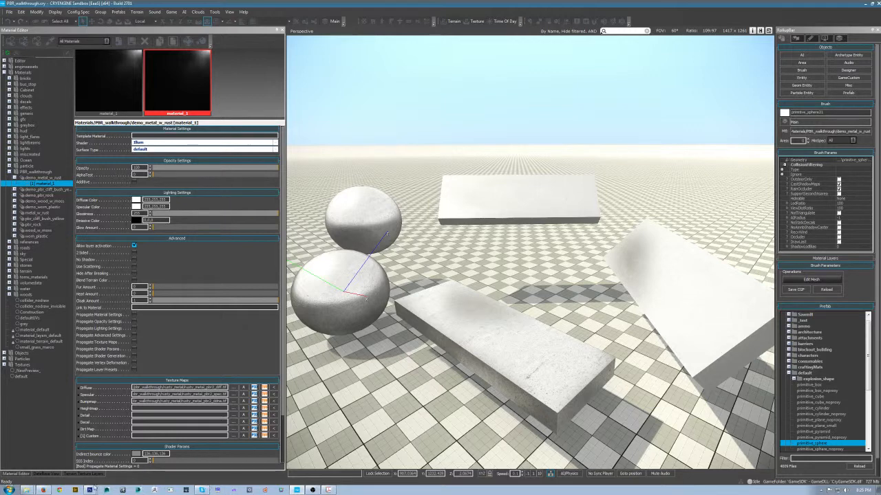
# - Return to Photoshop, minimize the ddna document, and center the diffuse document rusty_metal_PBR_diff_psd.psd at 50% zoom
pyautogui.click(91, 489)
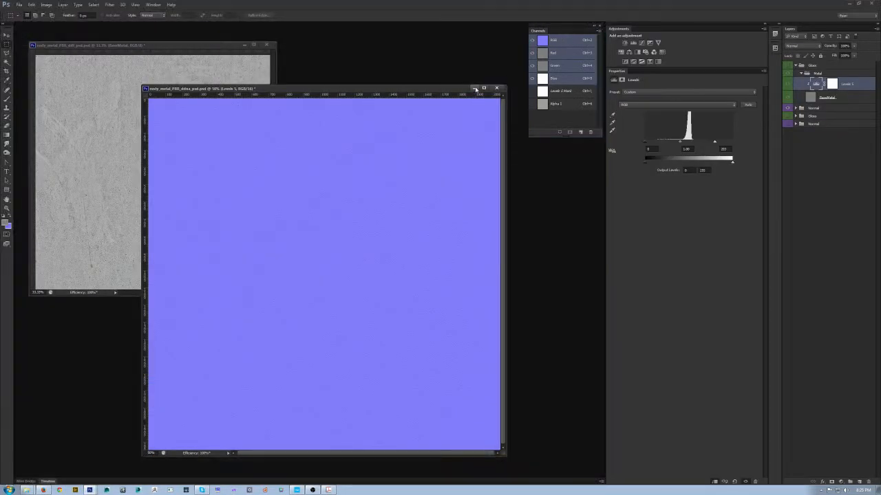
pyautogui.click(474, 88)
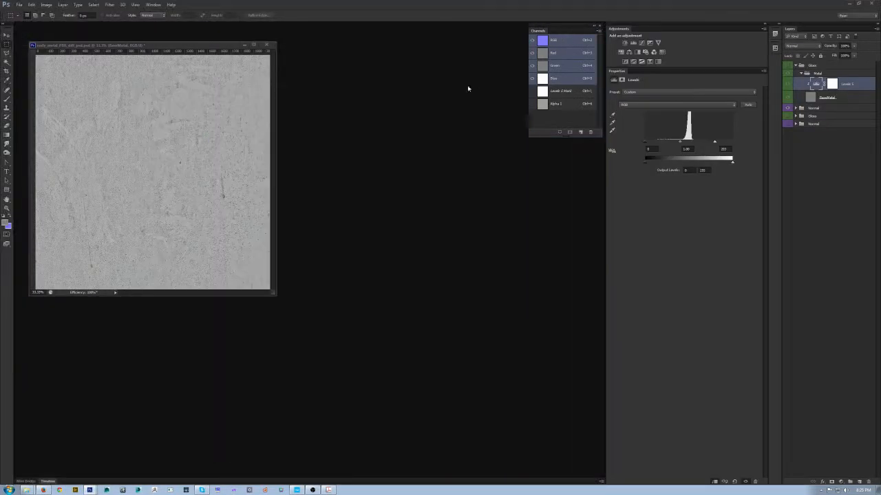
pyautogui.moveTo(147, 44); pyautogui.dragTo(282, 157)
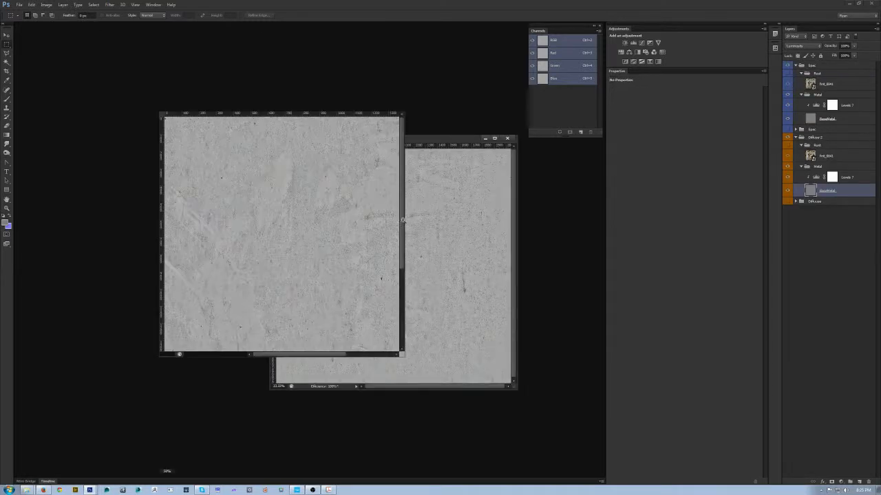
pyautogui.hotkey('ctrl', '+')
pyautogui.moveTo(336, 112); pyautogui.dragTo(297, 83)
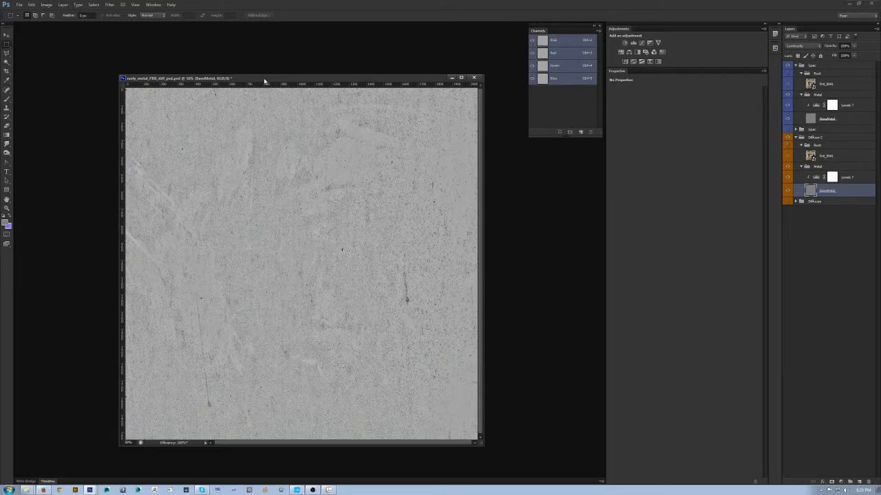
pyautogui.moveTo(264, 81); pyautogui.dragTo(261, 75)
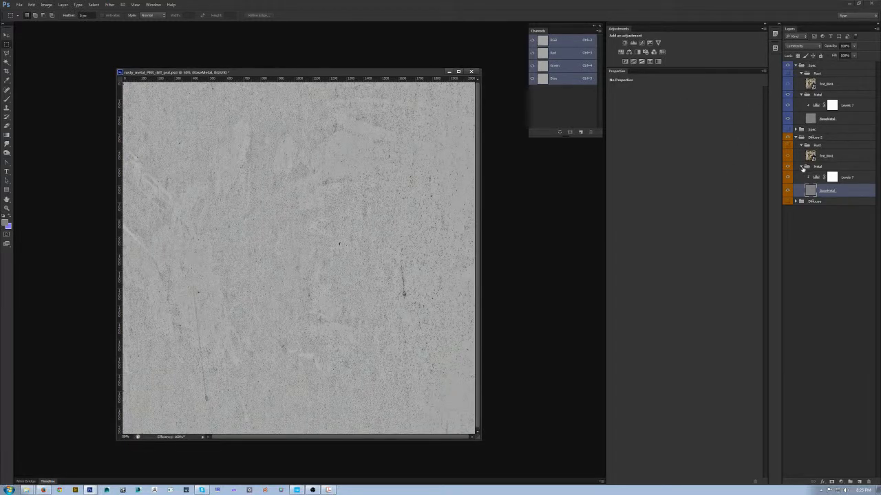
# - Remove the colour labels from the old Diffuse and Spec groups and move the old Spec group directly above the old Diffuse group
pyautogui.click(801, 167)
pyautogui.rightClick(792, 203)
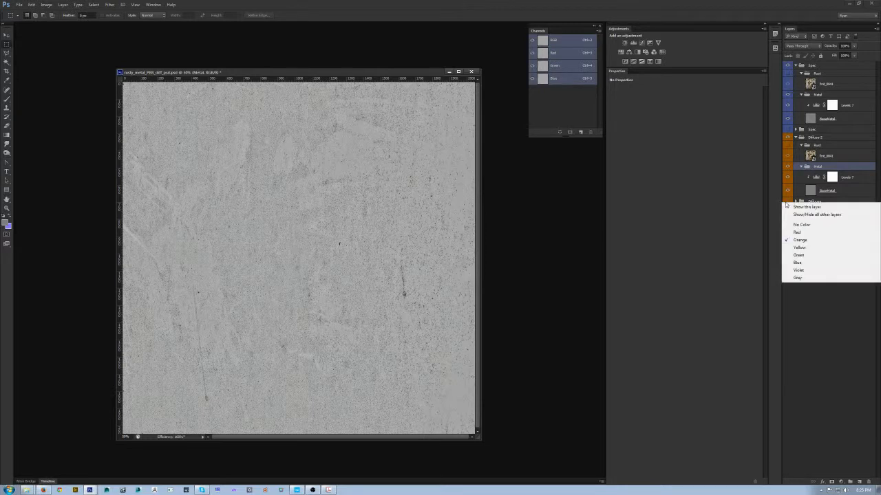
pyautogui.click(797, 227)
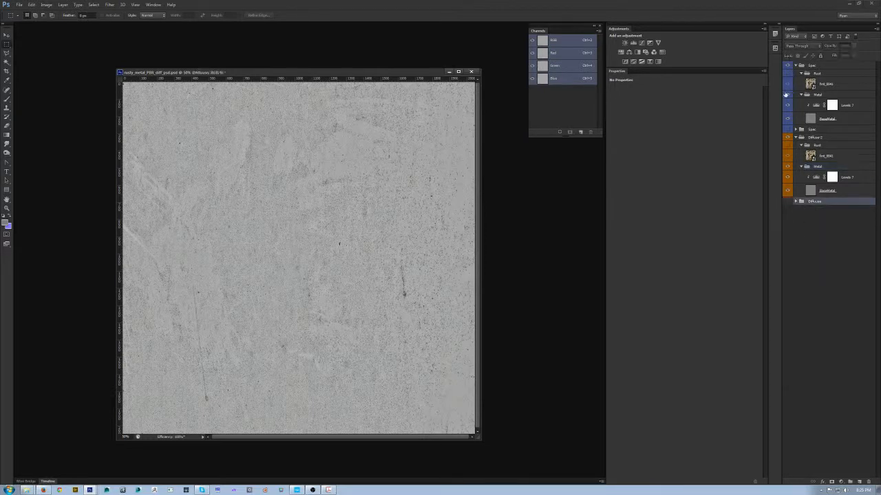
pyautogui.rightClick(790, 129)
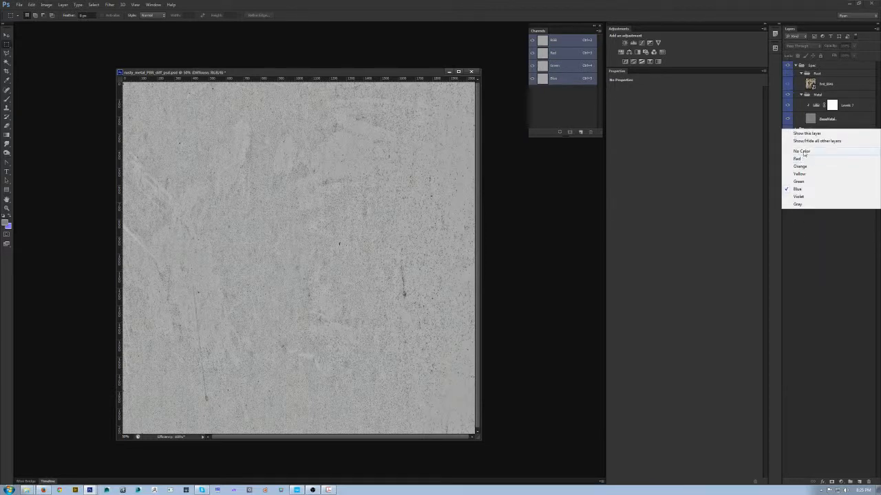
pyautogui.click(800, 166)
pyautogui.moveTo(816, 131); pyautogui.dragTo(818, 199)
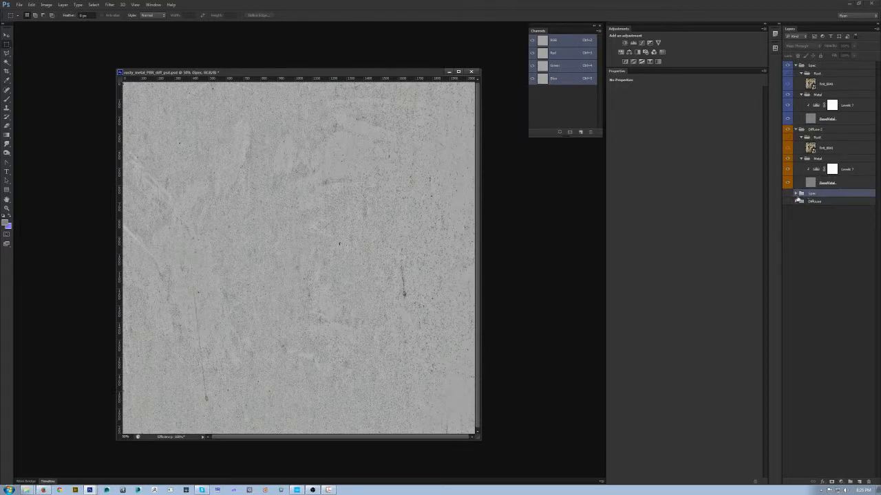
pyautogui.click(821, 221)
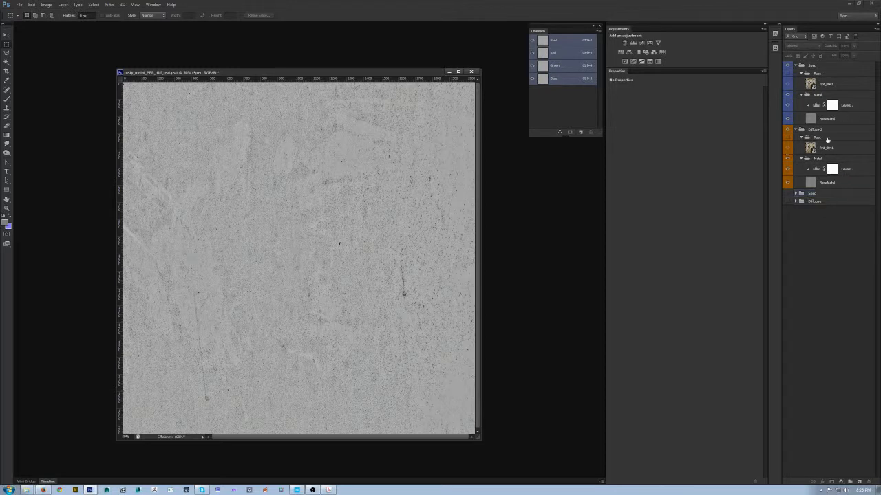
# - Show the Rust group in Diffuse 2 and check the blend modes of the group and its rust texture layer
pyautogui.click(788, 137)
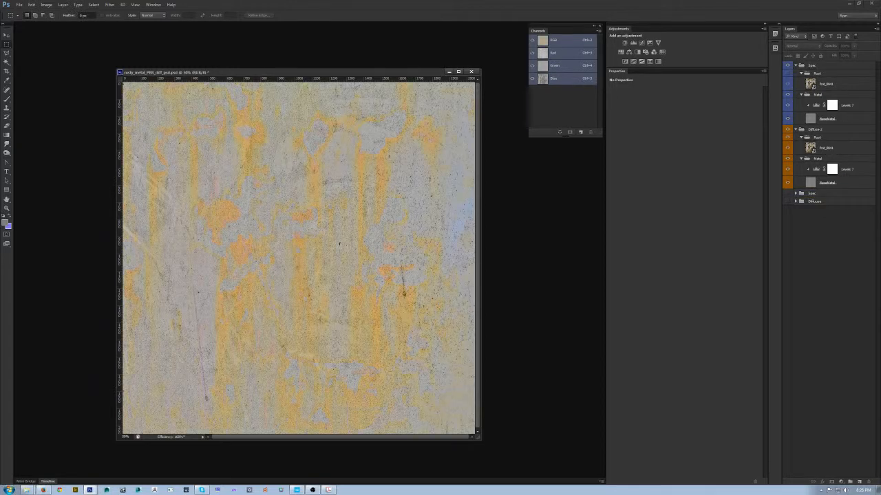
pyautogui.click(847, 148)
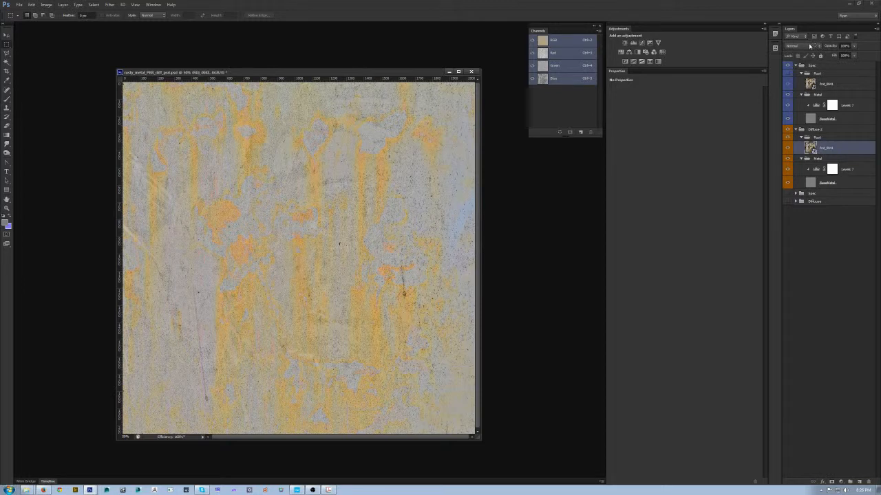
pyautogui.click(810, 47)
pyautogui.click(813, 145)
pyautogui.click(820, 138)
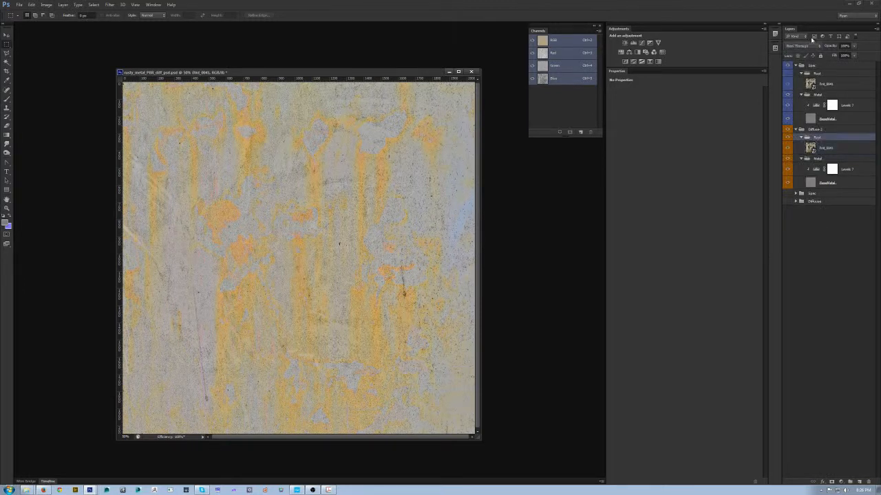
pyautogui.click(802, 45)
pyautogui.click(798, 53)
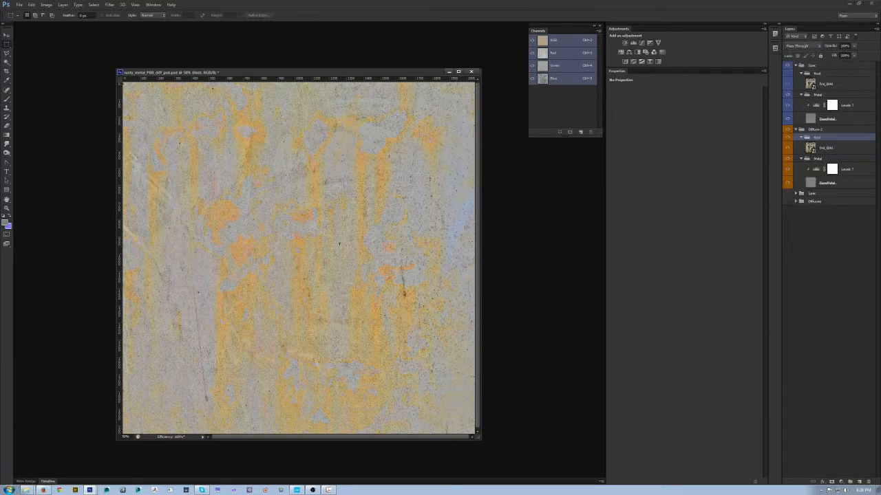
pyautogui.click(833, 148)
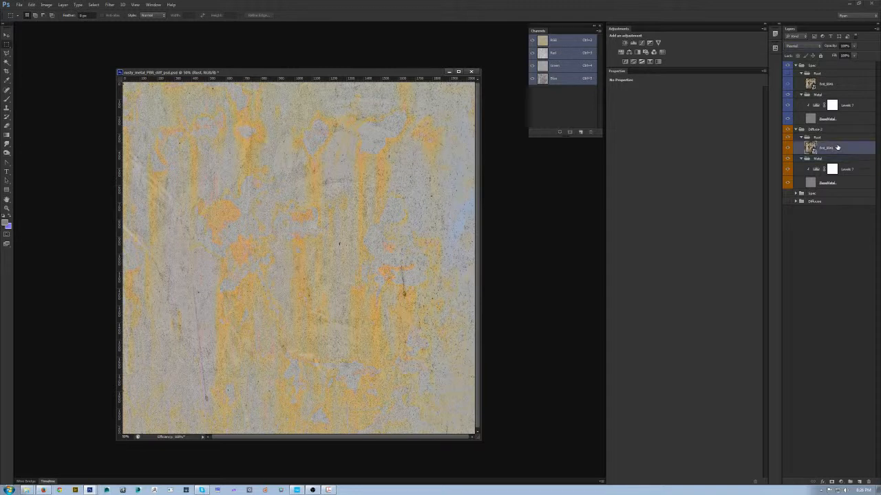
# - Toggle the visibility of the rust texture layer and Rust groups to compare their effect on the metal
pyautogui.click(789, 147)
pyautogui.click(789, 75)
pyautogui.click(831, 84)
pyautogui.click(845, 147)
pyautogui.click(793, 140)
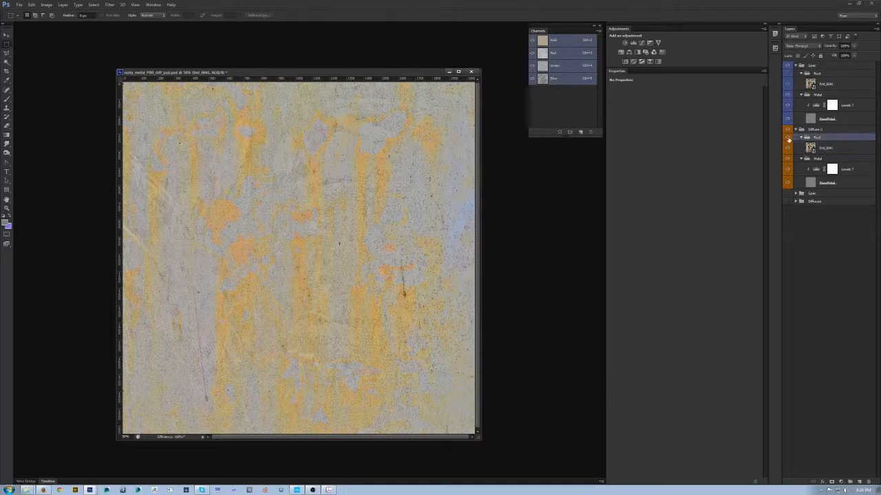
pyautogui.click(788, 139)
pyautogui.click(789, 139)
# - Expand the old Diffuse group and its Rust subgroup, and delete the rust texture layer from the Rust group in Diffuse 2
pyautogui.click(796, 201)
pyautogui.click(801, 208)
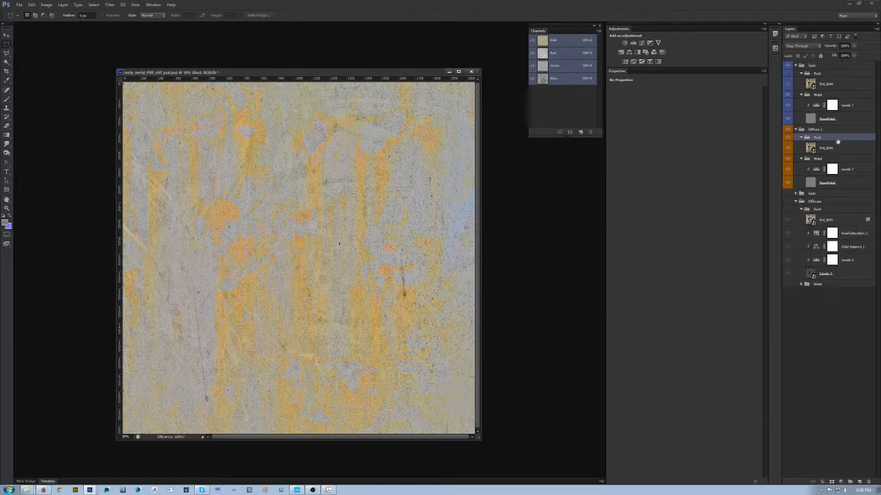
pyautogui.click(837, 148)
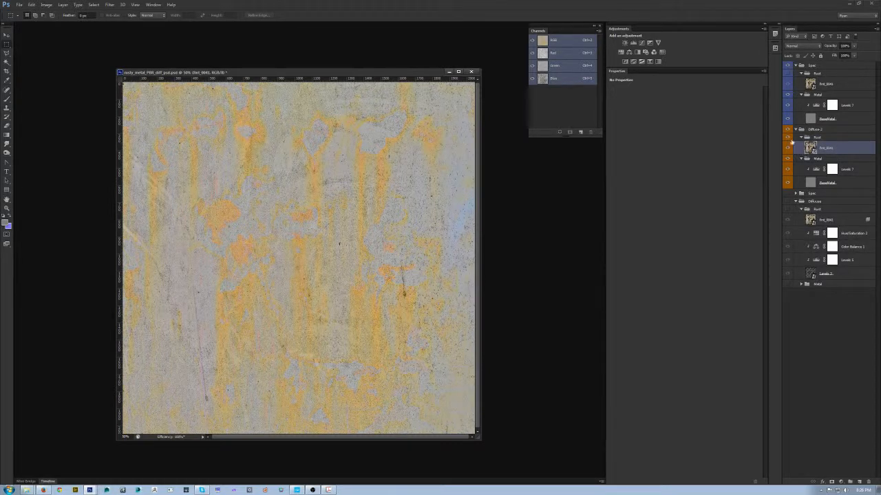
pyautogui.click(828, 130)
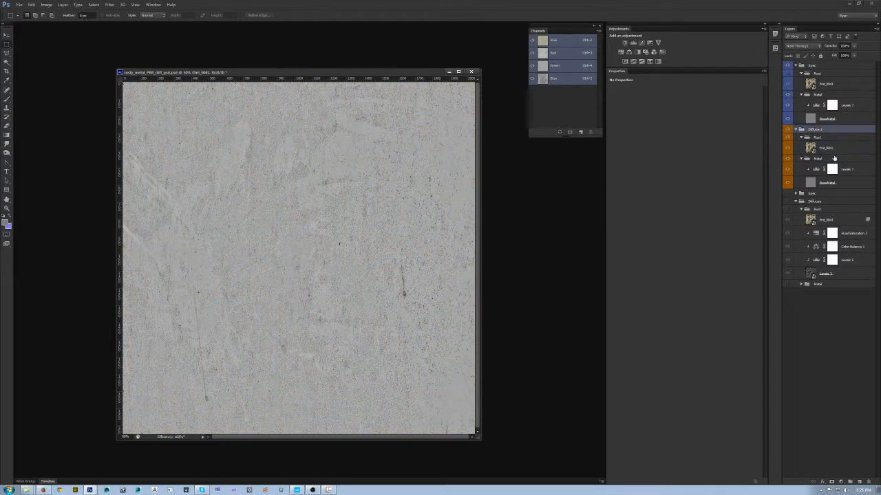
pyautogui.click(832, 148)
pyautogui.click(801, 137)
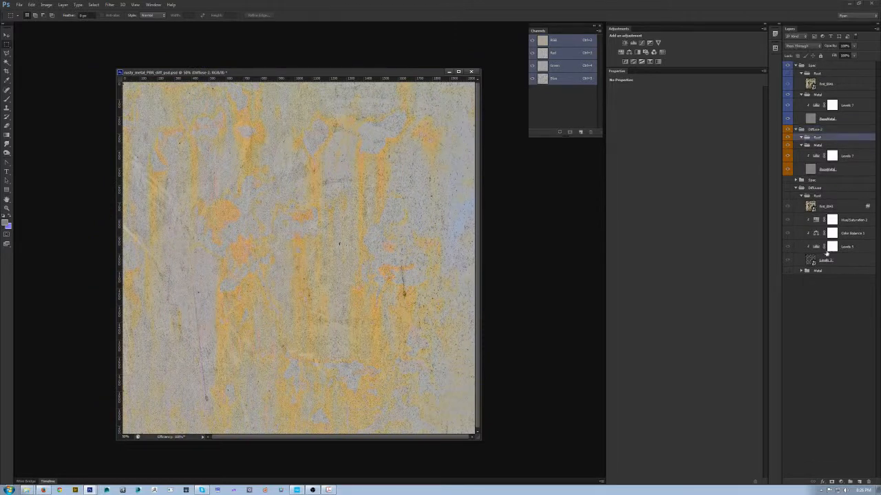
pyautogui.click(800, 271)
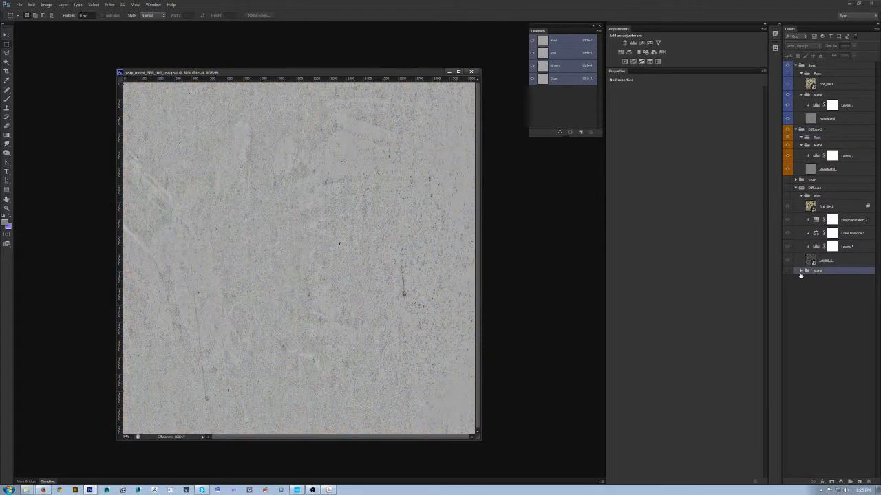
pyautogui.click(837, 259)
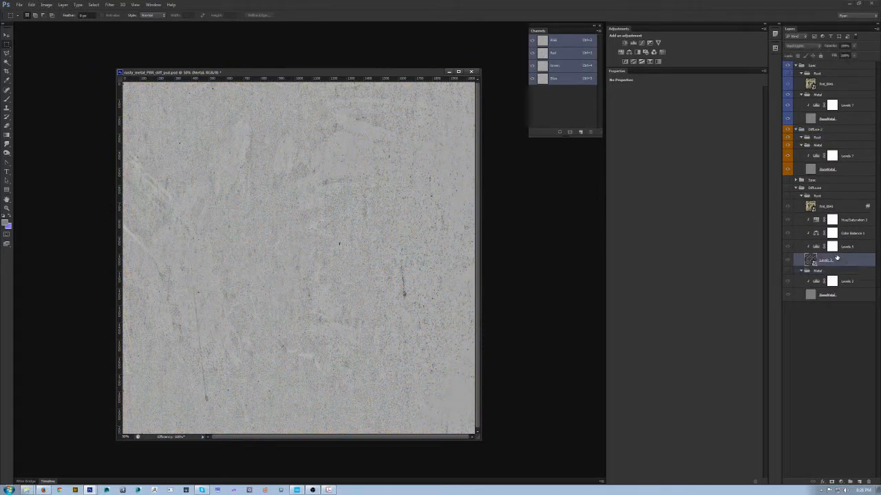
pyautogui.hotkey('ctrl', 'j')
pyautogui.moveTo(845, 276); pyautogui.dragTo(833, 139)
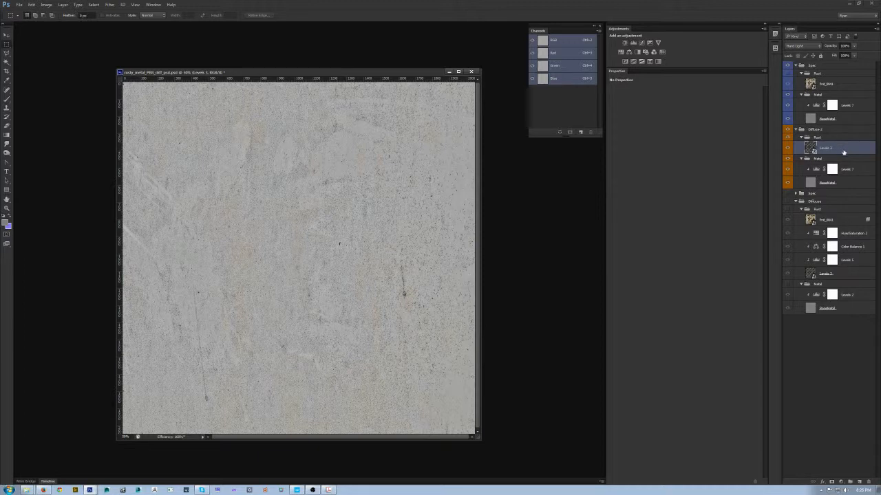
pyautogui.press('Delete')
# - Copy the rust texture layer from the old Diffuse group into the Diffuse 2 Rust group and clear the copy's layer style
pyautogui.click(847, 207)
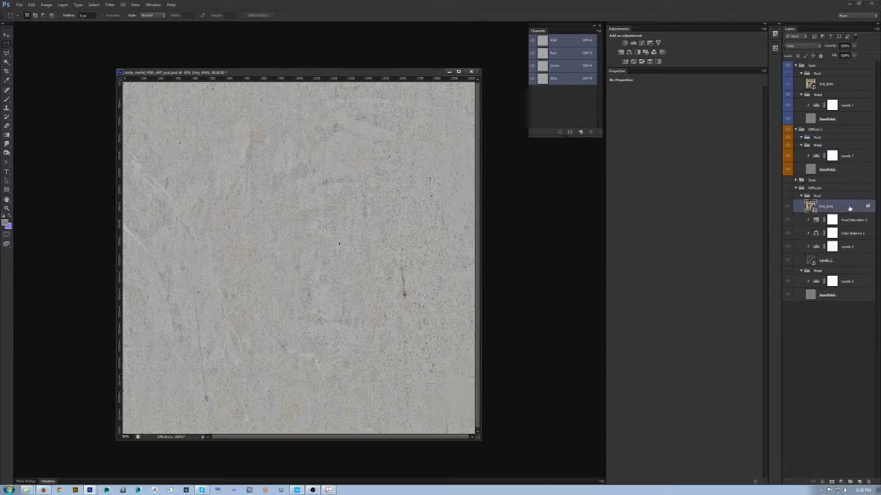
pyautogui.moveTo(849, 208); pyautogui.dragTo(842, 138)
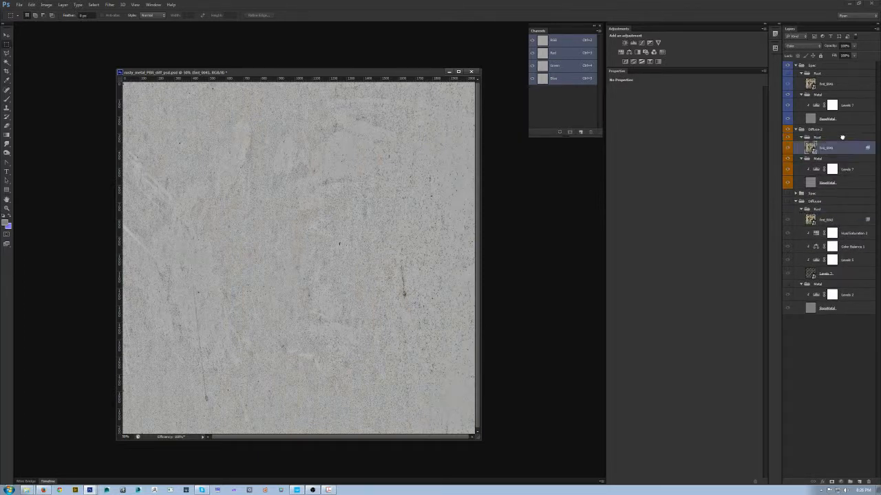
pyautogui.rightClick(842, 149)
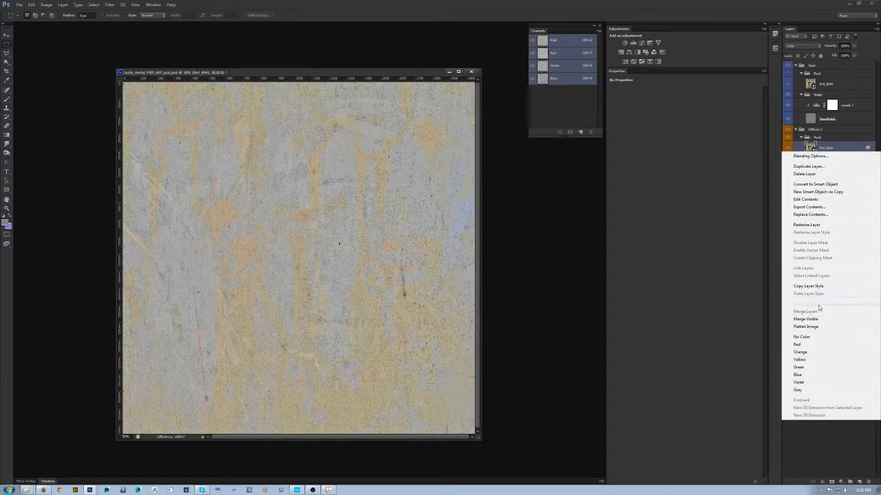
pyautogui.click(818, 302)
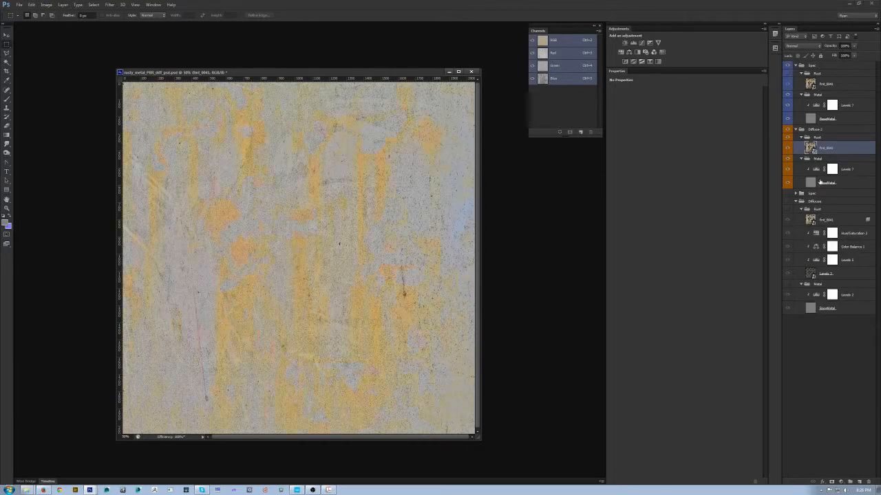
# - Open the contents of the copied rust smart object and convert its Background into a regular layer
pyautogui.doubleClick(810, 148)
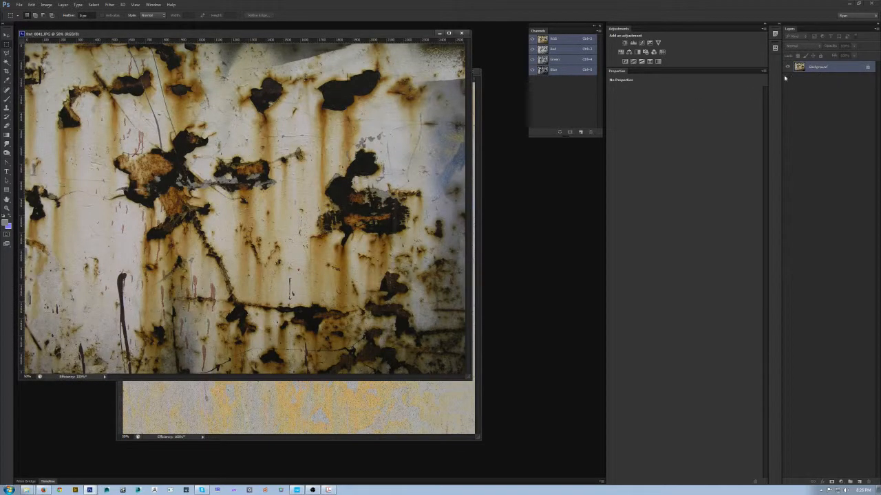
pyautogui.doubleClick(836, 66)
pyautogui.press('Return')
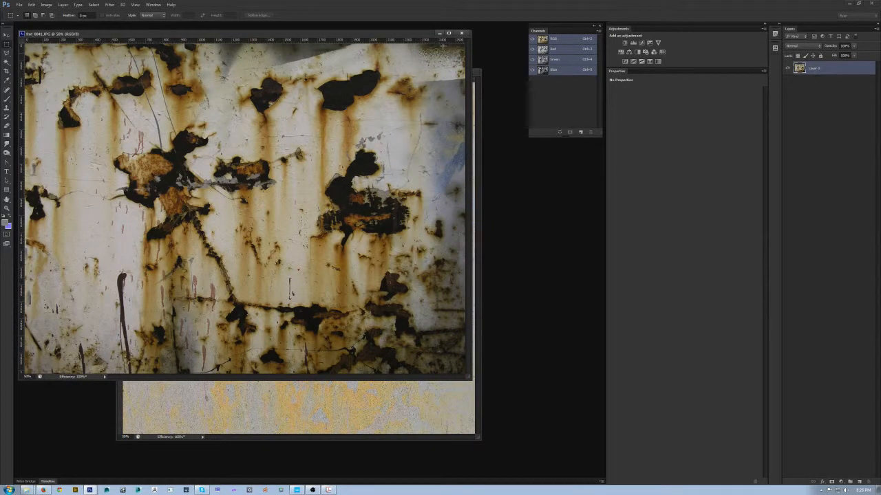
pyautogui.moveTo(390, 33); pyautogui.dragTo(533, 218)
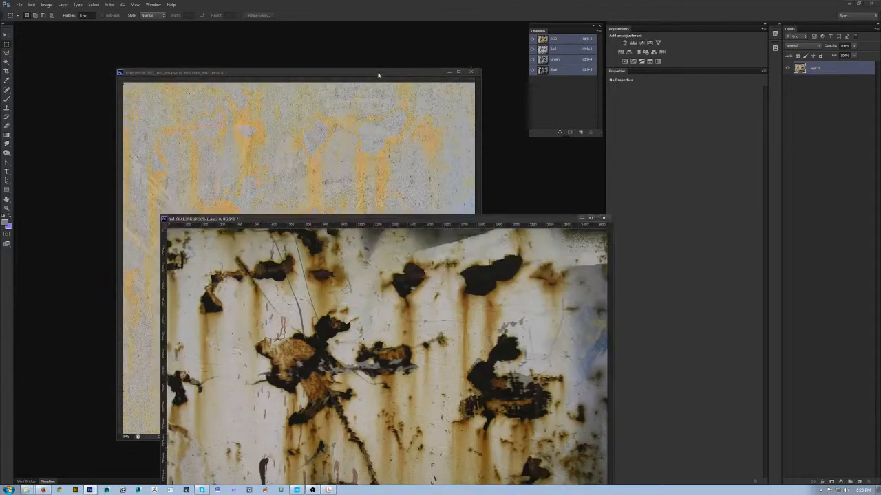
pyautogui.click(373, 72)
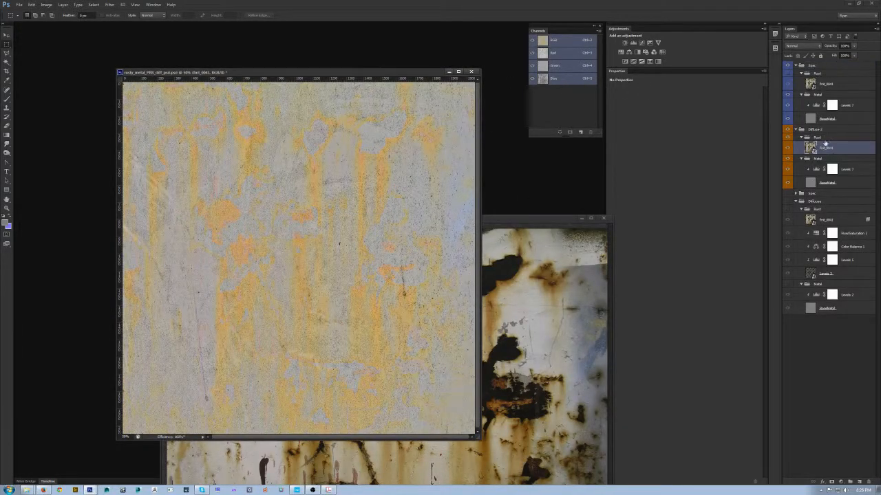
# - Hide and collapse the new Spec group, and close the rust photo without saving its changes
pyautogui.click(788, 66)
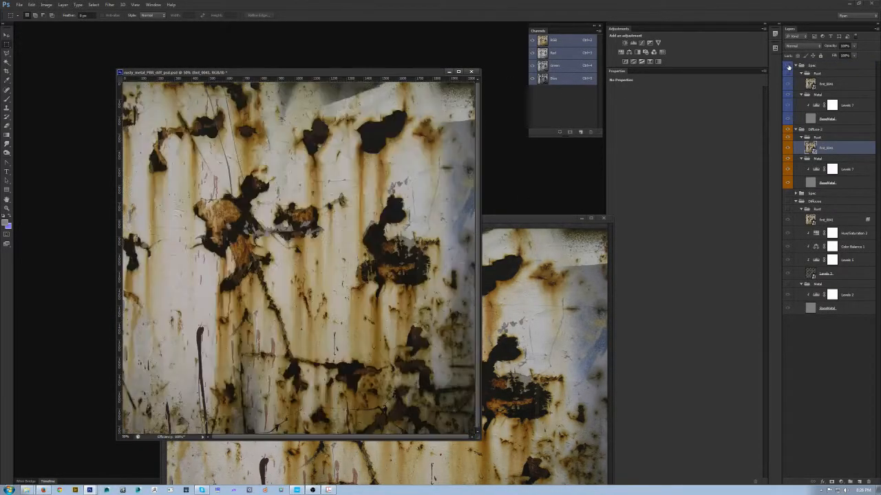
pyautogui.click(603, 218)
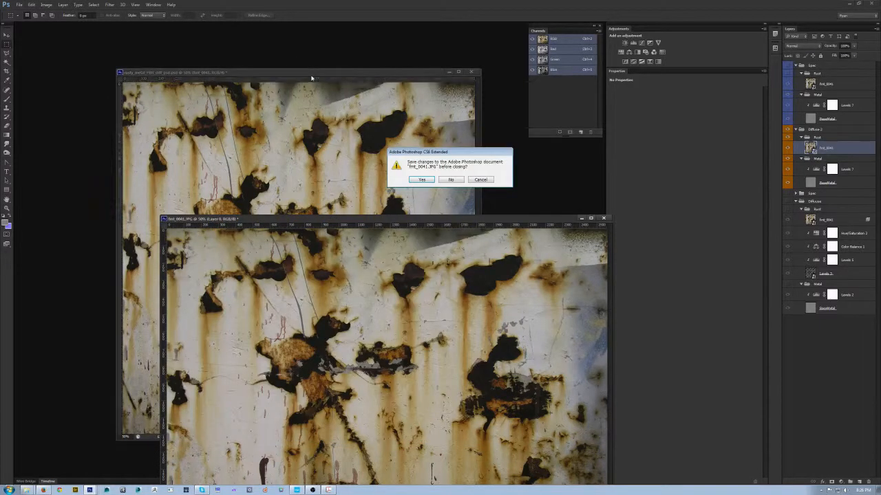
pyautogui.click(451, 180)
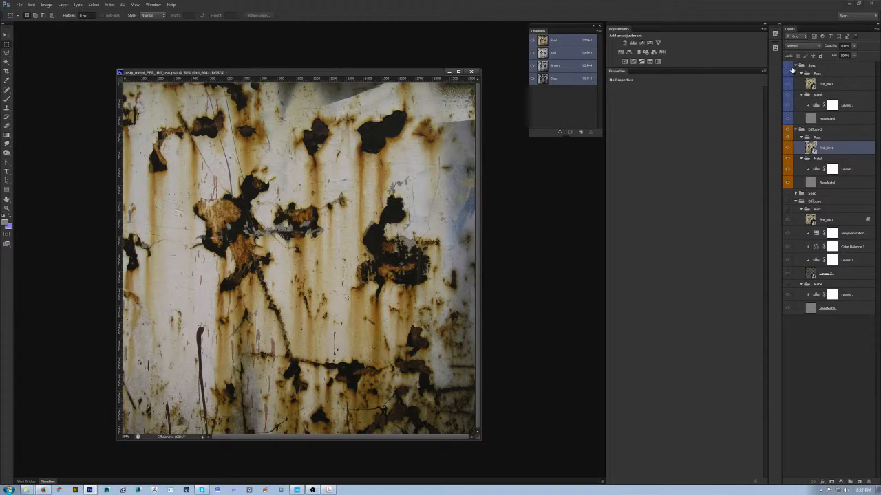
pyautogui.click(798, 65)
pyautogui.click(796, 65)
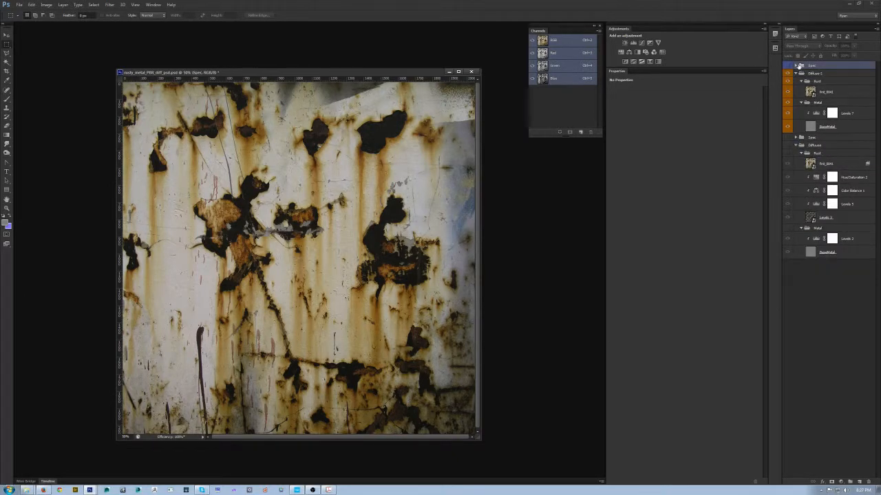
# - Blend out the Diffuse 2 rust texture's bright areas with Blend If, splitting This Layer's white point at about 86 / 135, and collapse the old Diffuse group
pyautogui.click(845, 90)
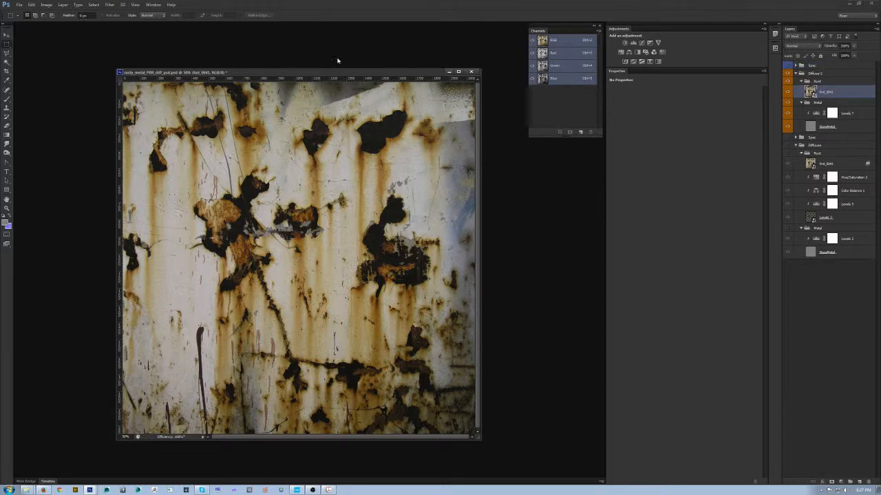
pyautogui.moveTo(349, 73); pyautogui.dragTo(341, 76)
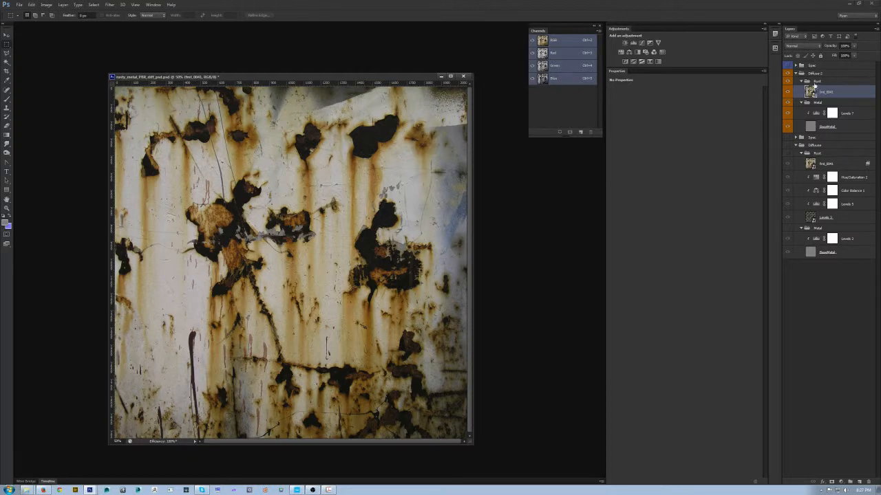
pyautogui.doubleClick(860, 92)
pyautogui.moveTo(699, 35); pyautogui.dragTo(580, 172)
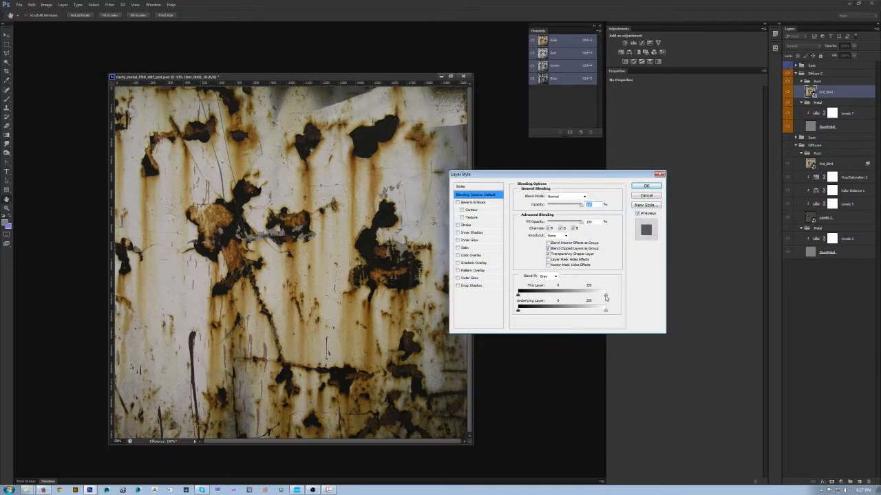
pyautogui.moveTo(605, 296); pyautogui.dragTo(585, 300)
pyautogui.moveTo(586, 297); pyautogui.dragTo(563, 297)
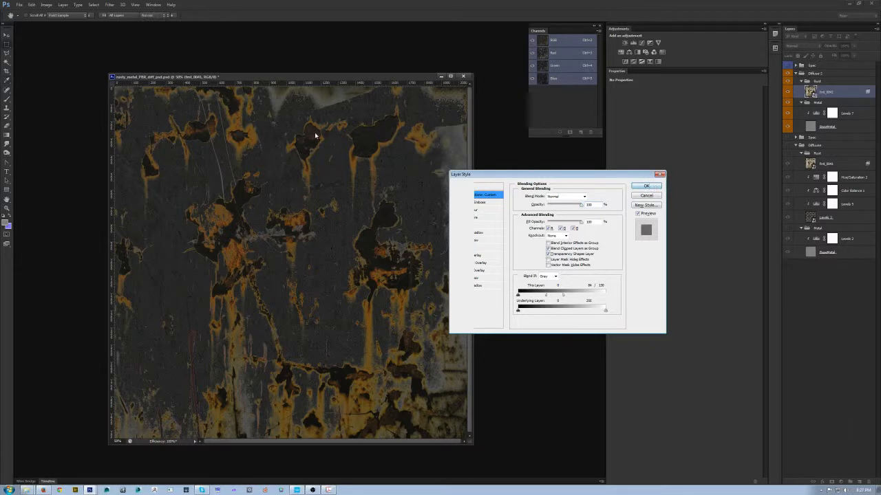
pyautogui.press('Return')
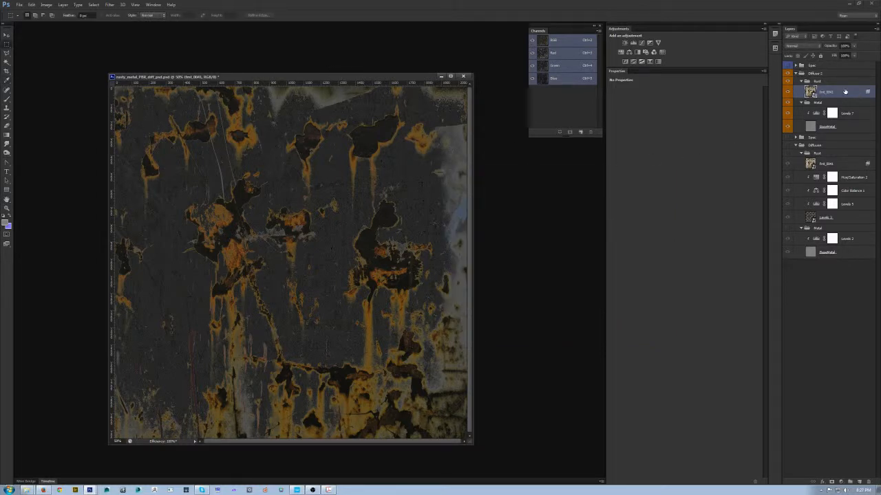
pyautogui.click(796, 145)
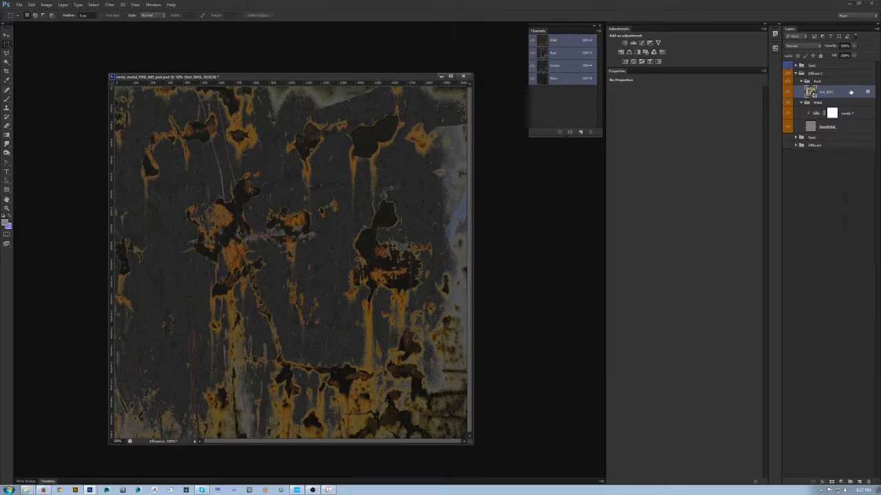
pyautogui.moveTo(334, 79); pyautogui.dragTo(327, 68)
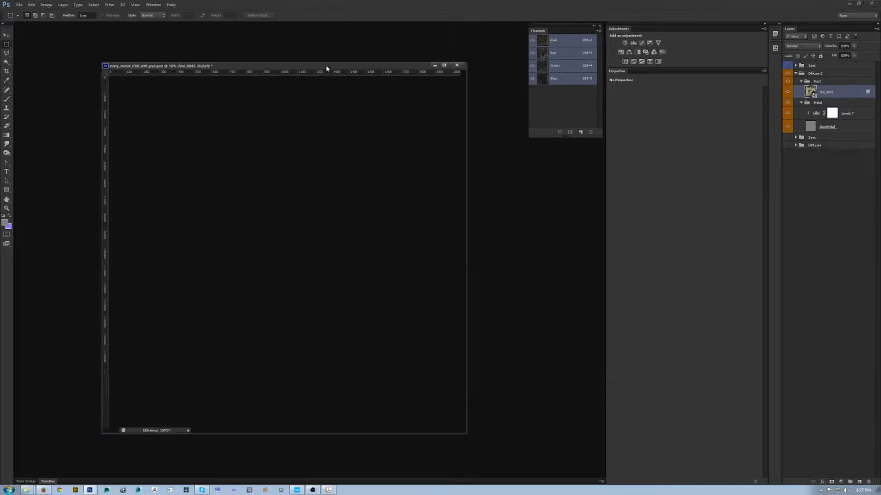
# - Switch to the Miscreated PBR workflow PDF in Acrobat and review the metal and non-metal specular ranges on the cheat sheet
pyautogui.click(329, 490)
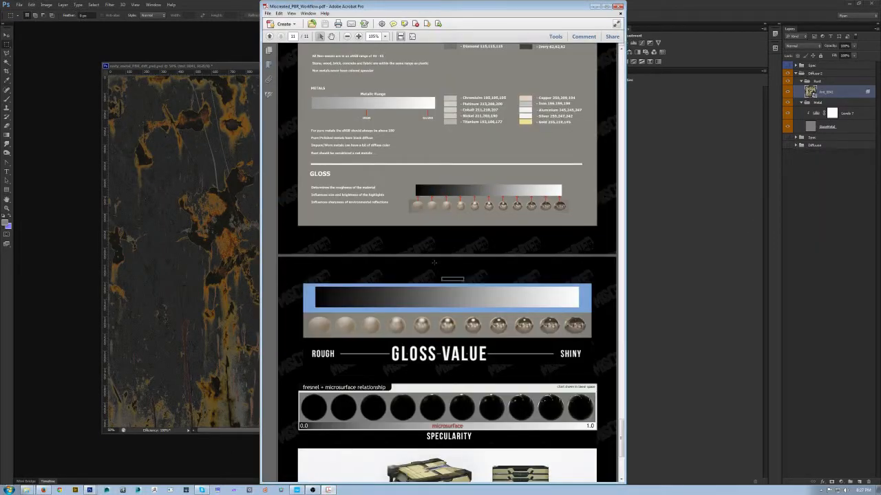
pyautogui.scroll(8, 447, 275)
pyautogui.scroll(1, 435, 228)
pyautogui.scroll(-2, 434, 229)
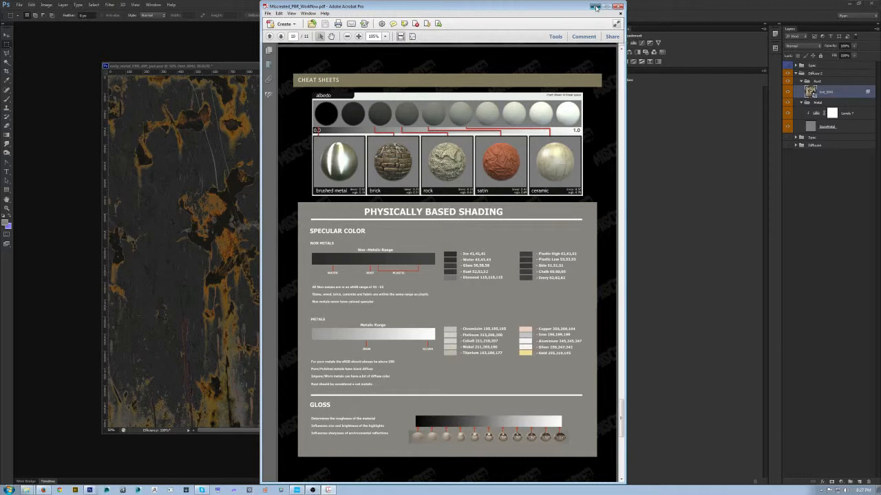
pyautogui.click(594, 7)
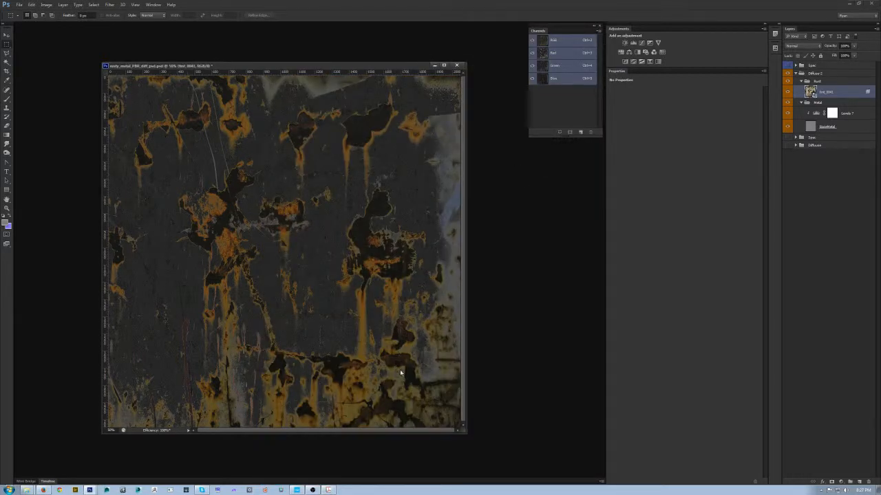
# - Save a copy of the texture in the CryTIF format, replacing rusty_metal_PBR2_diff.tif
pyautogui.hotkey('ctrl', 'shift', 's')
pyautogui.click(437, 306)
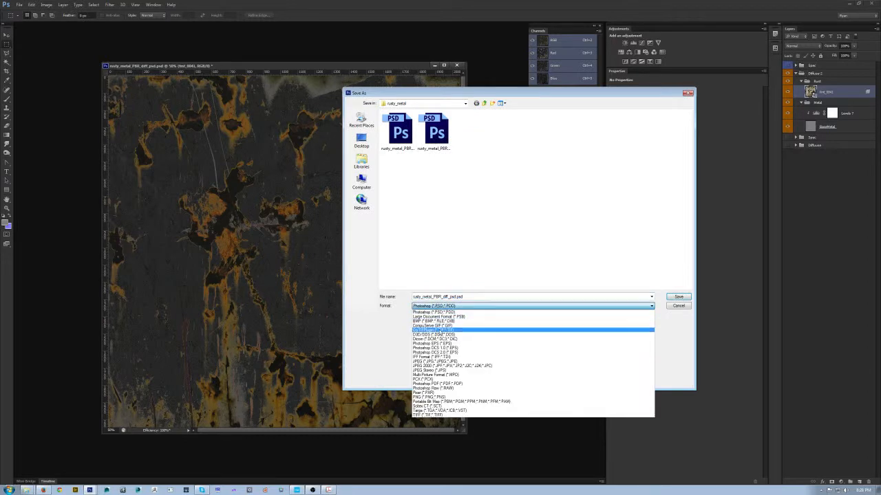
pyautogui.click(482, 332)
pyautogui.doubleClick(537, 136)
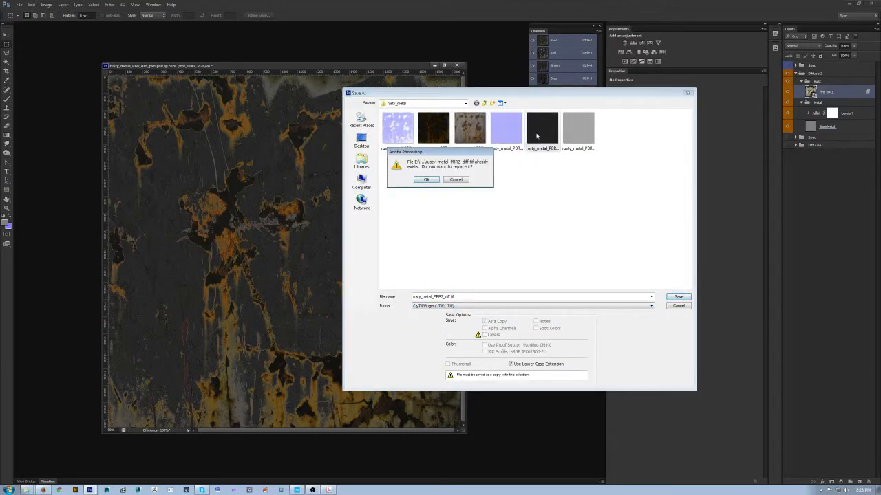
pyautogui.click(426, 180)
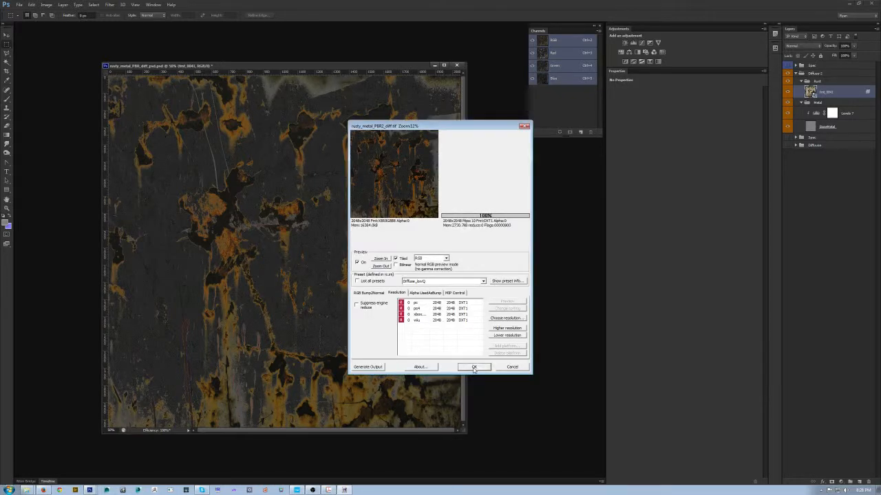
# - Switch to CRYENGINE Sandbox and lower the glossiness of the demo_metal_w_rust material to 0
pyautogui.click(296, 491)
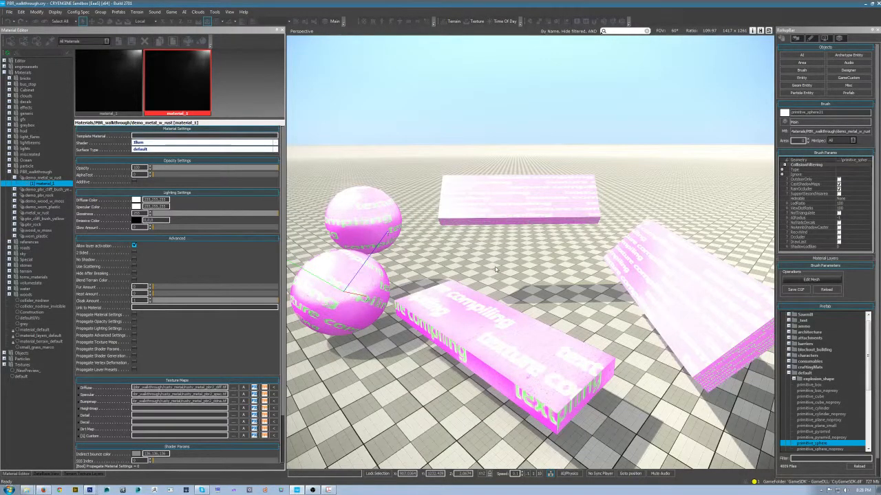
pyautogui.moveTo(496, 269); pyautogui.dragTo(482, 282)
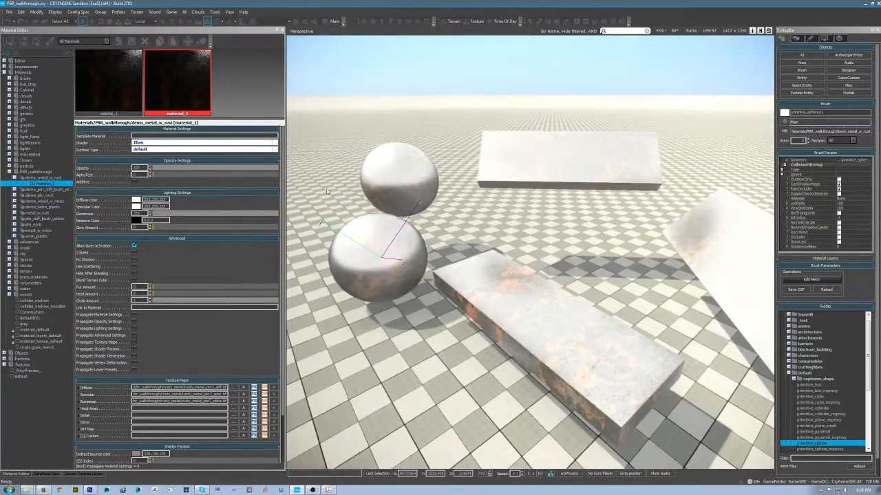
pyautogui.moveTo(183, 214); pyautogui.dragTo(97, 215)
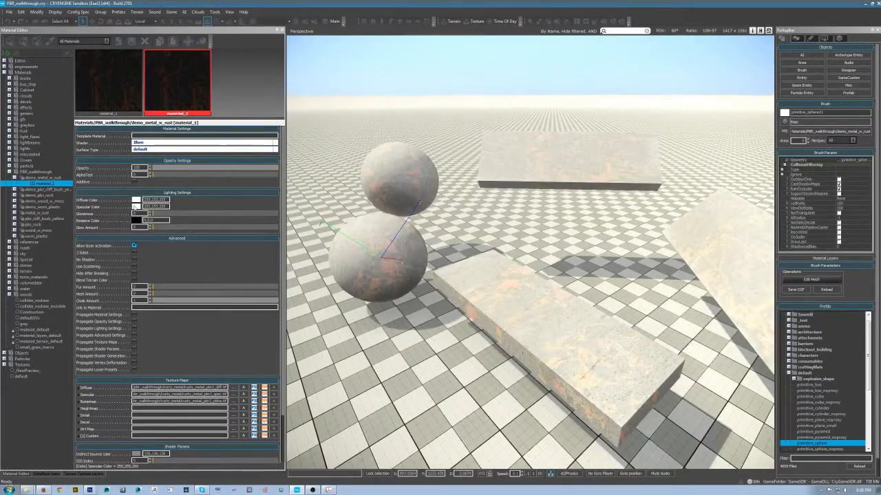
# - Set the material's specular colour to black (0,0,0) and inspect the rust diffuse on the boxes and spheres
pyautogui.click(137, 207)
pyautogui.moveTo(447, 225); pyautogui.dragTo(449, 286)
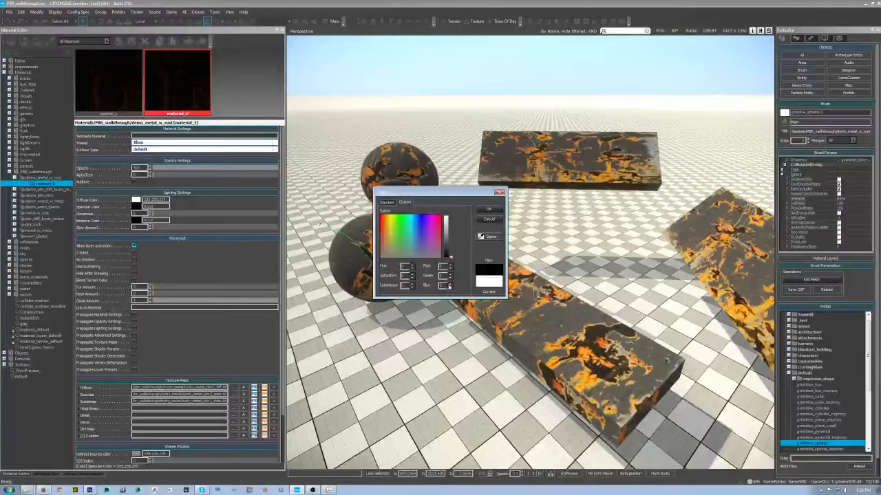
pyautogui.click(487, 210)
pyautogui.click(519, 293)
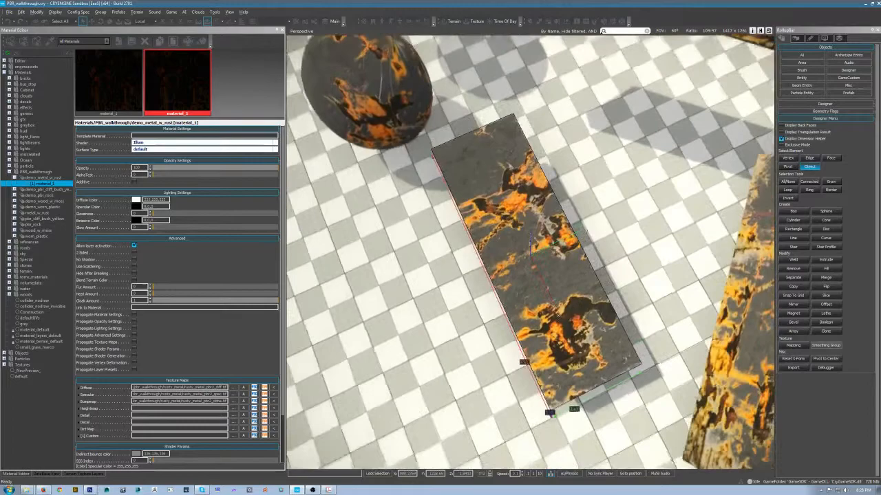
pyautogui.moveTo(519, 294); pyautogui.dragTo(550, 234)
pyautogui.scroll(-2, 596, 227)
pyautogui.scroll(-2, 596, 227)
pyautogui.scroll(2, 551, 234)
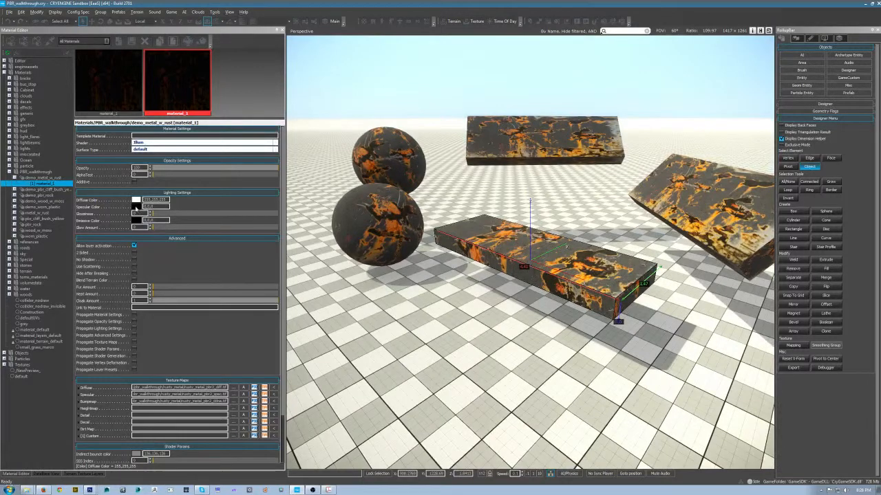
# - Restore the material's specular colour to white (255,255,255)
pyautogui.click(136, 206)
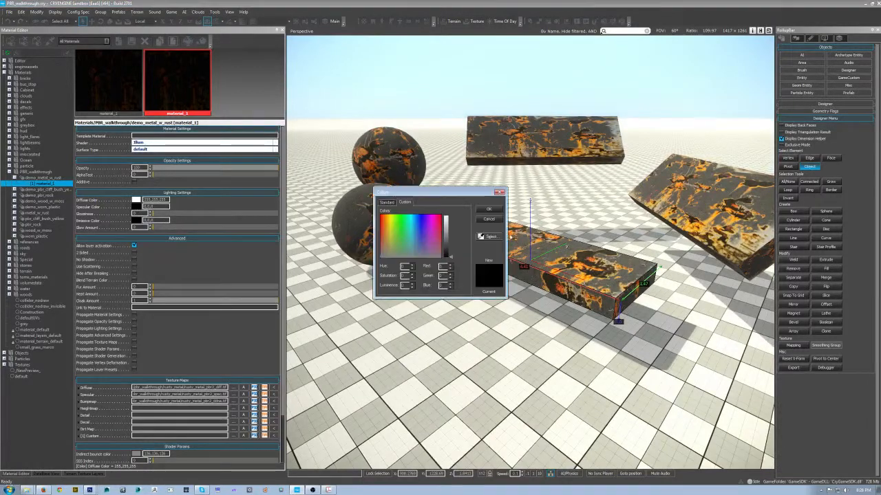
pyautogui.click(445, 216)
pyautogui.click(489, 210)
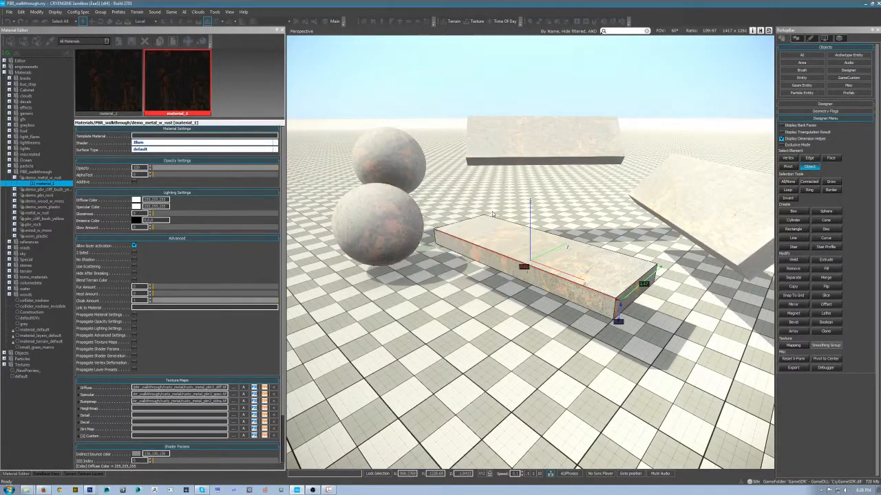
# - Switch to the Miscreated_PBR_Workflow.pdf cheat sheet in Acrobat and look up the specular value listed for rust
pyautogui.scroll(3, 427, 314)
pyautogui.hotkey('alt', 'Tab')
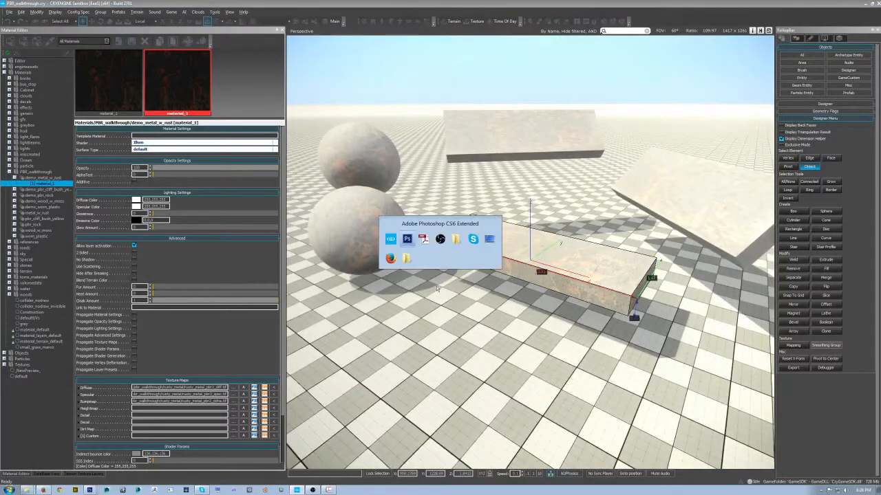
pyautogui.click(419, 243)
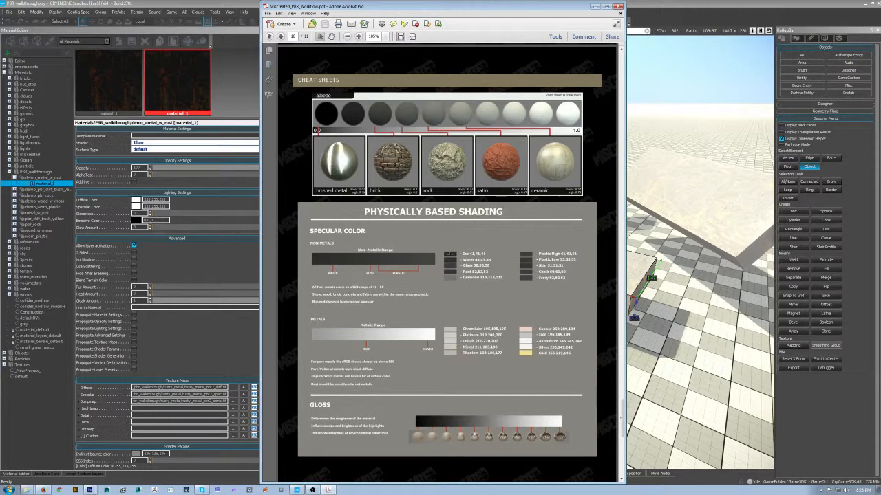
pyautogui.moveTo(497, 269); pyautogui.dragTo(436, 278)
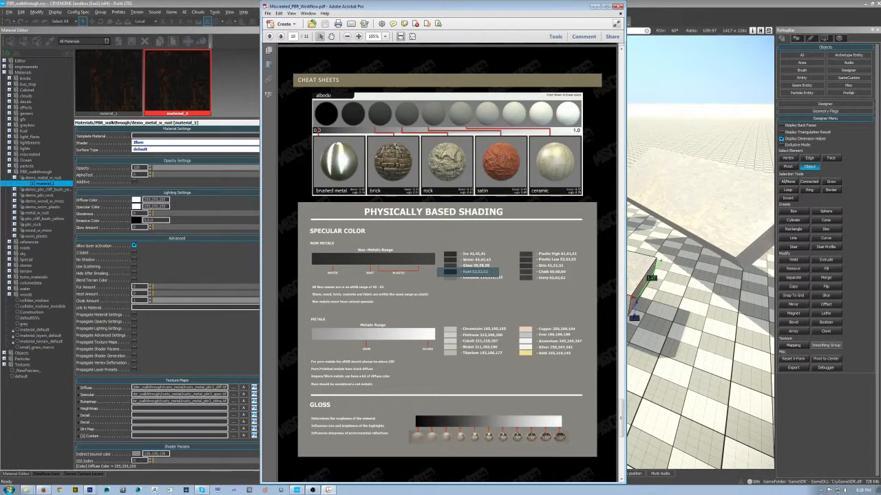
pyautogui.click(438, 279)
pyautogui.click(595, 6)
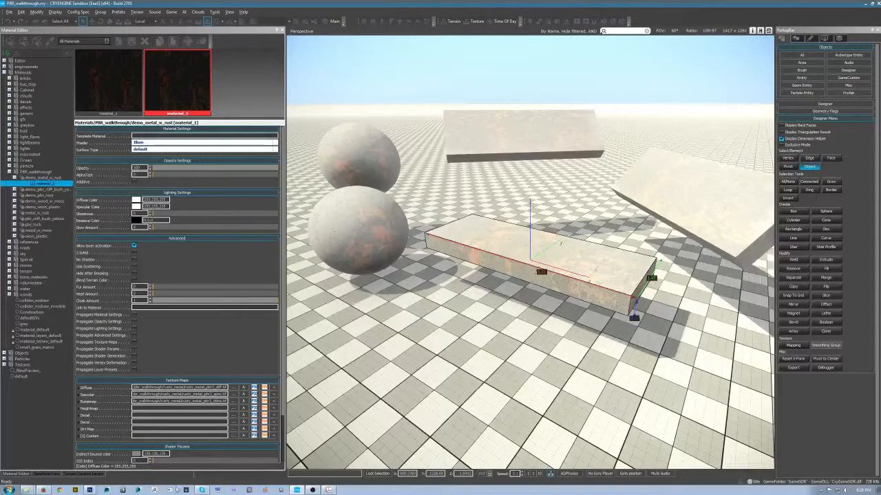
# - Switch to Photoshop, expand the upper Spec group and show it over the diffuse layers with its rust texture hidden
pyautogui.click(90, 490)
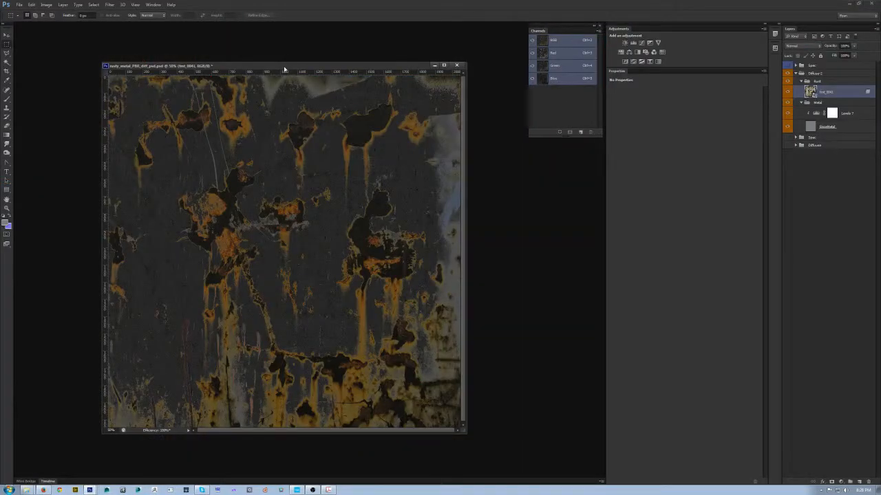
pyautogui.moveTo(284, 69); pyautogui.dragTo(265, 66)
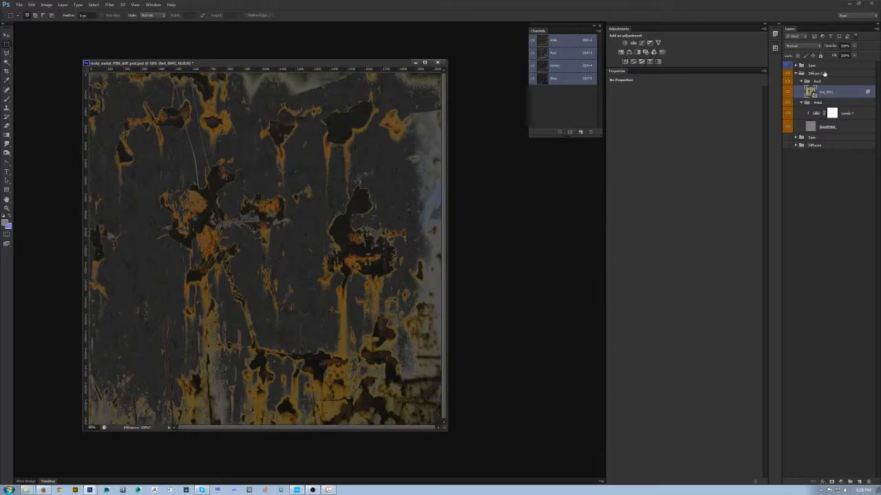
pyautogui.click(796, 65)
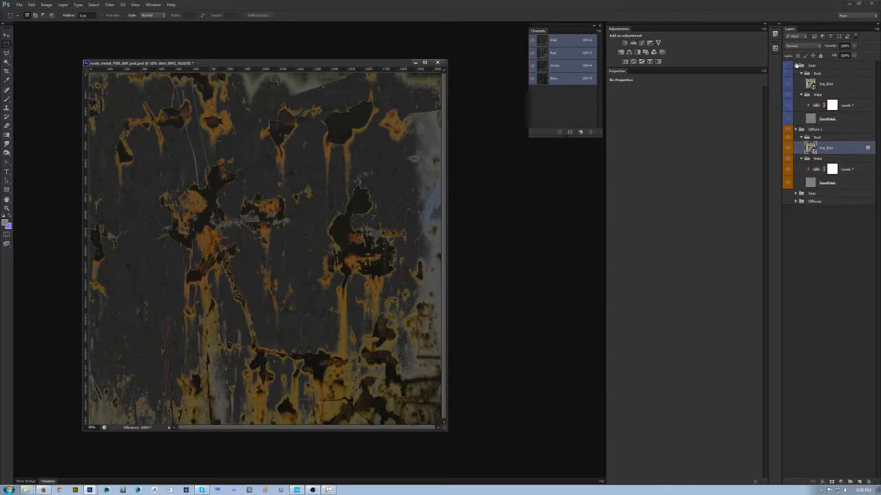
pyautogui.click(847, 85)
pyautogui.click(788, 73)
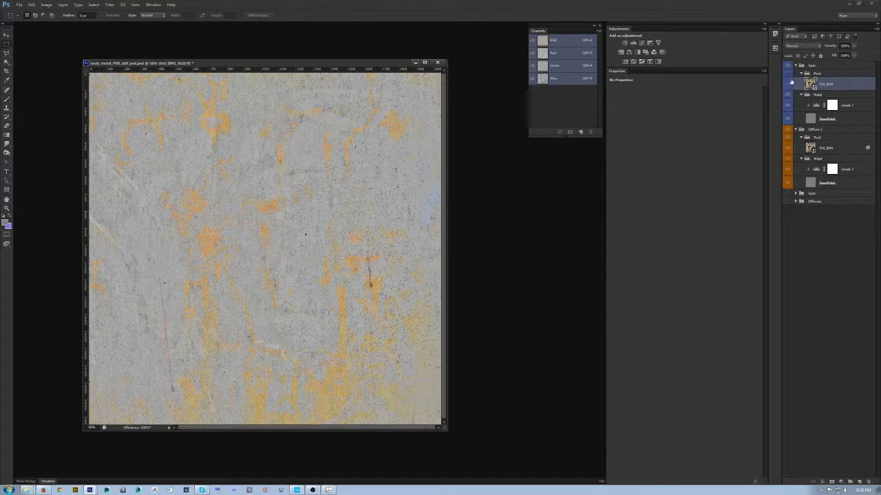
# - Set the Spec group's base metal layer to Normal blending and collapse the Diffuse 2 group
pyautogui.click(788, 129)
pyautogui.click(847, 119)
pyautogui.click(803, 47)
pyautogui.click(810, 136)
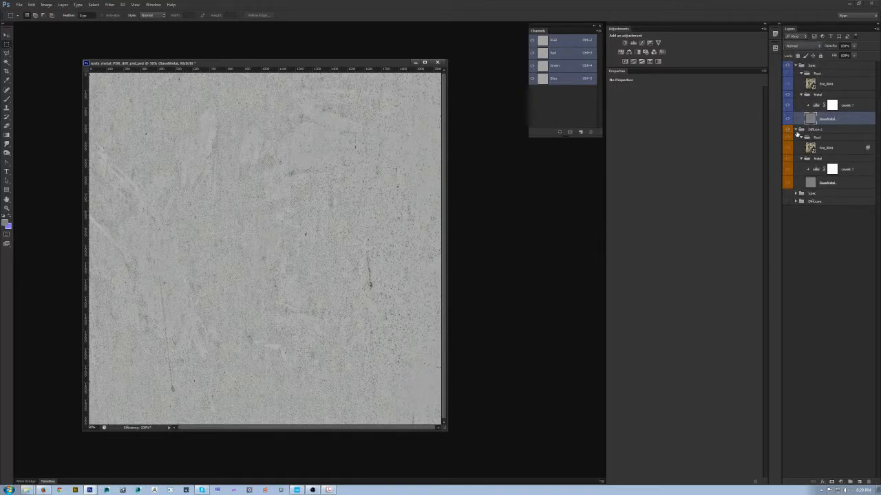
pyautogui.click(796, 130)
# - Show the Spec group's rust texture and apply the layer style copied from the Diffuse 2 rust layer to it
pyautogui.click(839, 85)
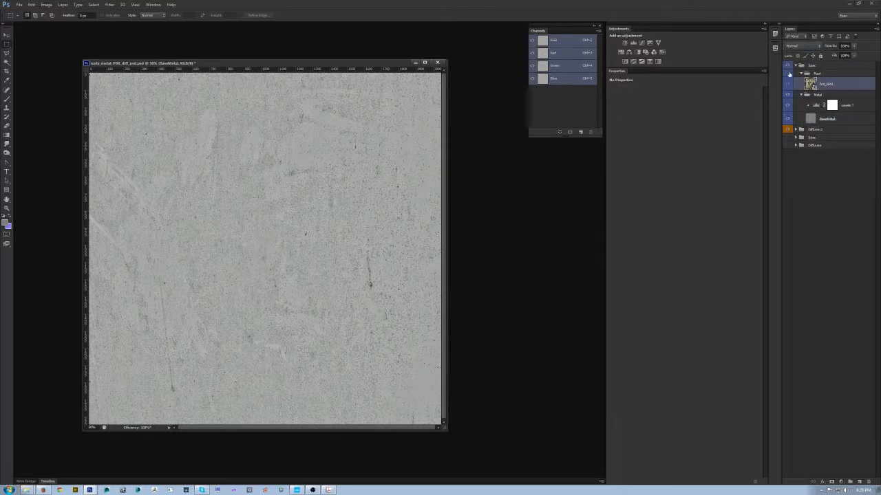
pyautogui.click(789, 73)
pyautogui.click(840, 76)
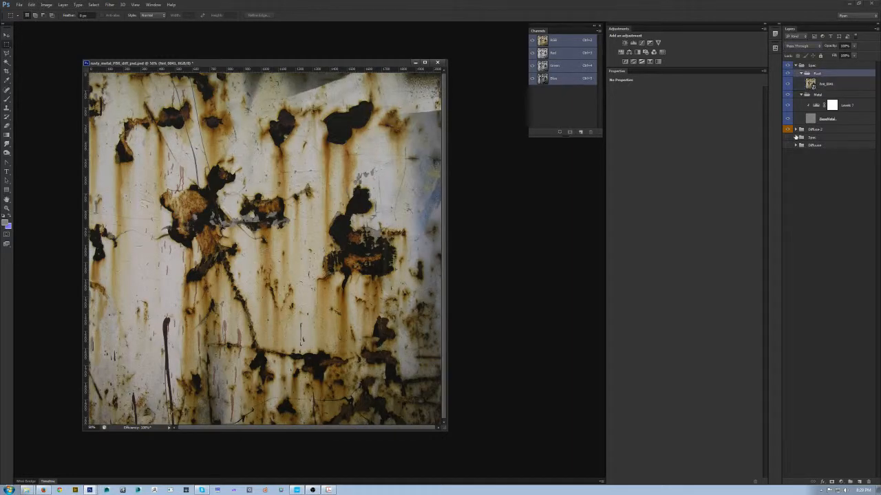
pyautogui.click(796, 130)
pyautogui.rightClick(857, 150)
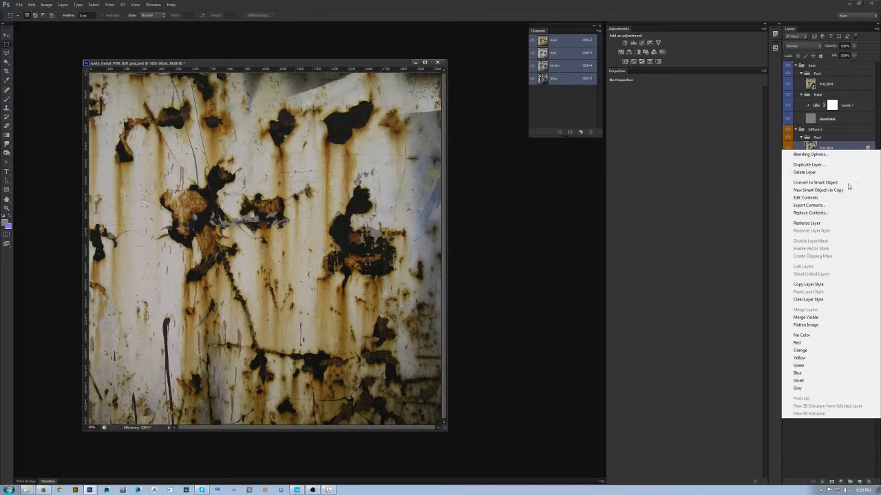
pyautogui.click(822, 285)
pyautogui.rightClick(826, 84)
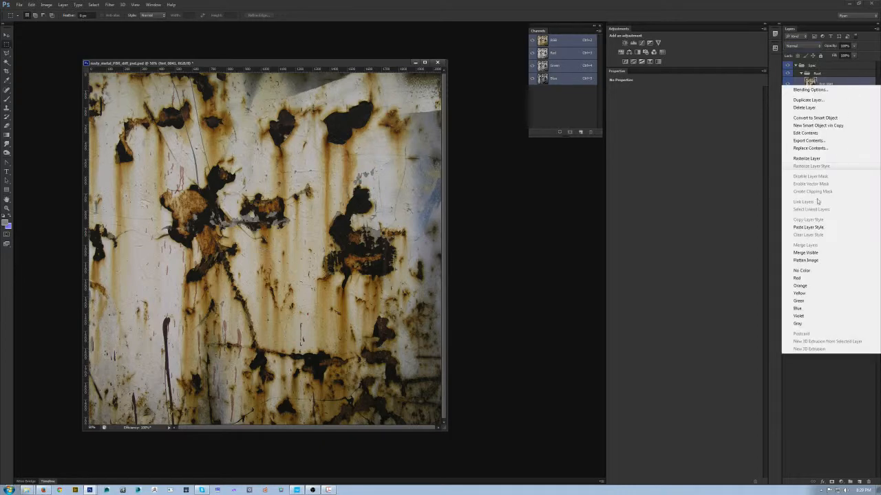
pyautogui.click(819, 225)
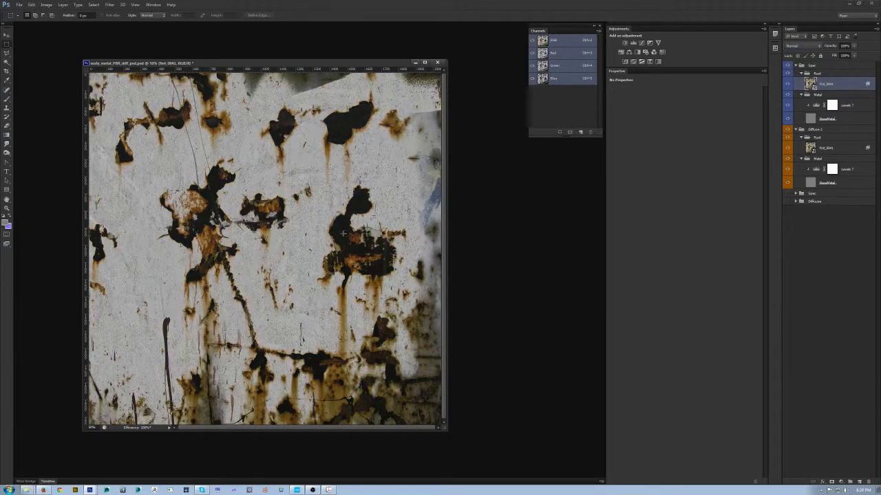
pyautogui.moveTo(269, 60); pyautogui.dragTo(325, 53)
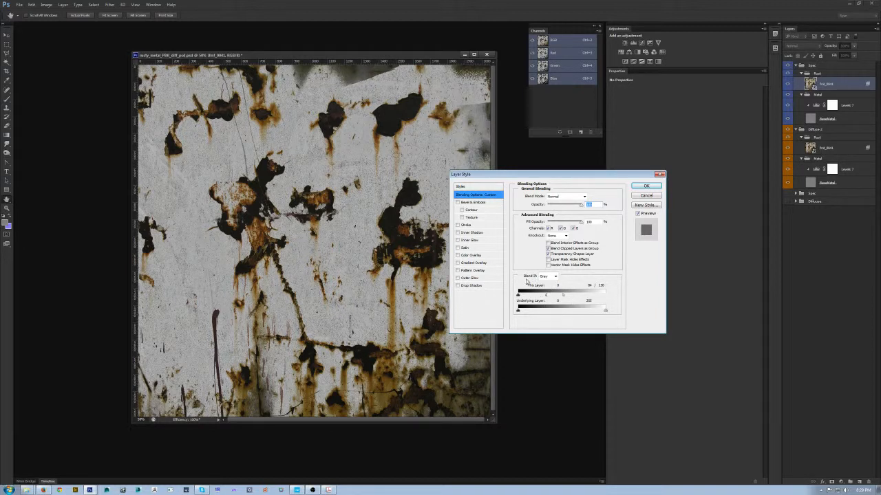
pyautogui.click(638, 196)
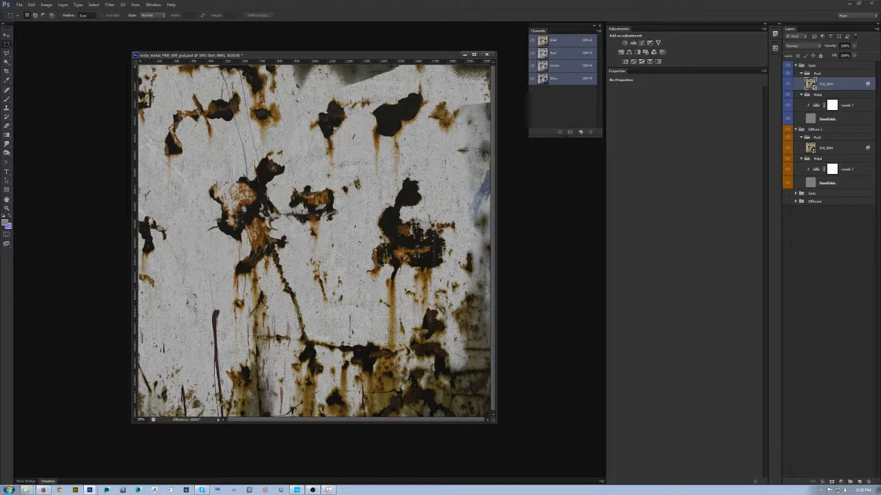
# - Set the foreground colour to the rust specular value, RGB 52, 52, 52
pyautogui.click(6, 223)
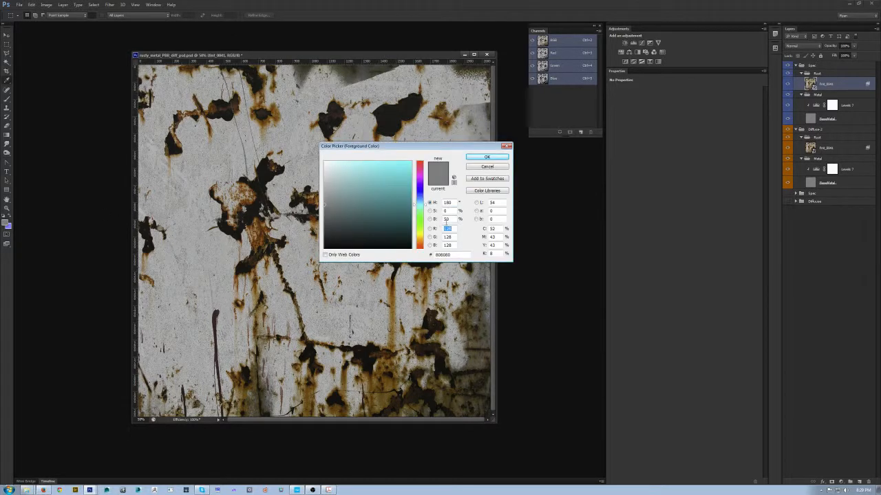
pyautogui.write('55')
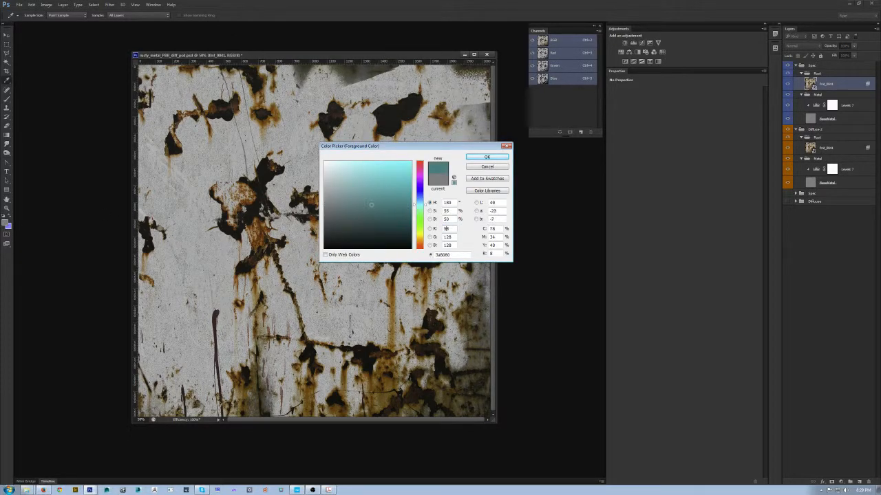
pyautogui.press('Return')
pyautogui.write('52')
pyautogui.press('Tab')
pyautogui.write('5252')
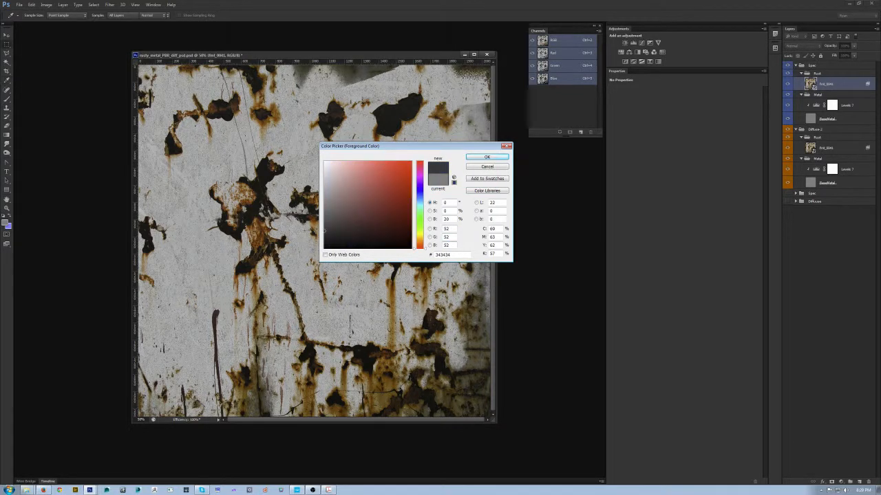
pyautogui.press('Return')
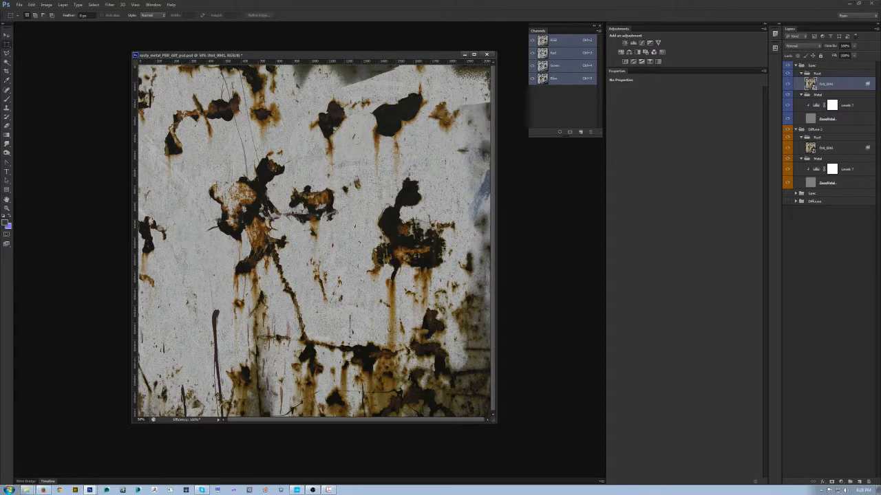
# - Fill a square on a new layer above the Spec rust texture with the foreground colour and move it near the canvas centre
pyautogui.moveTo(193, 149); pyautogui.dragTo(311, 265)
pyautogui.hotkey('ctrl', 'shift', 'n')
pyautogui.press('Return')
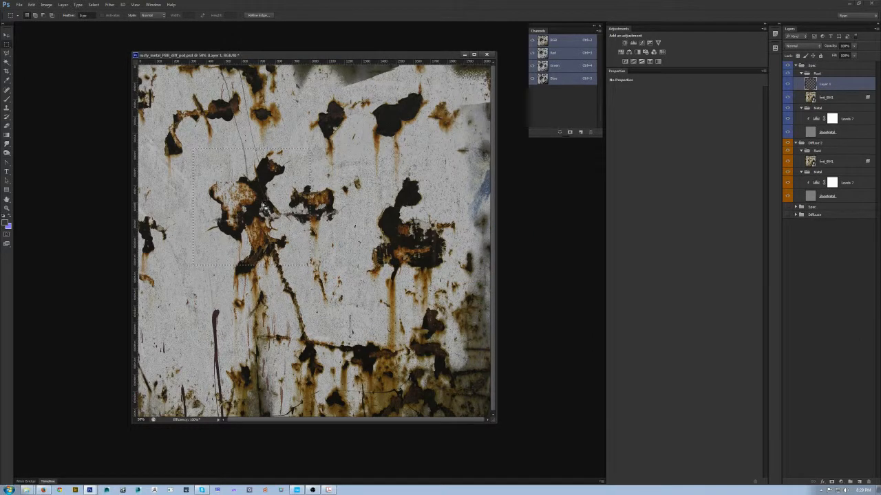
pyautogui.hotkey('alt', 'BackSpace')
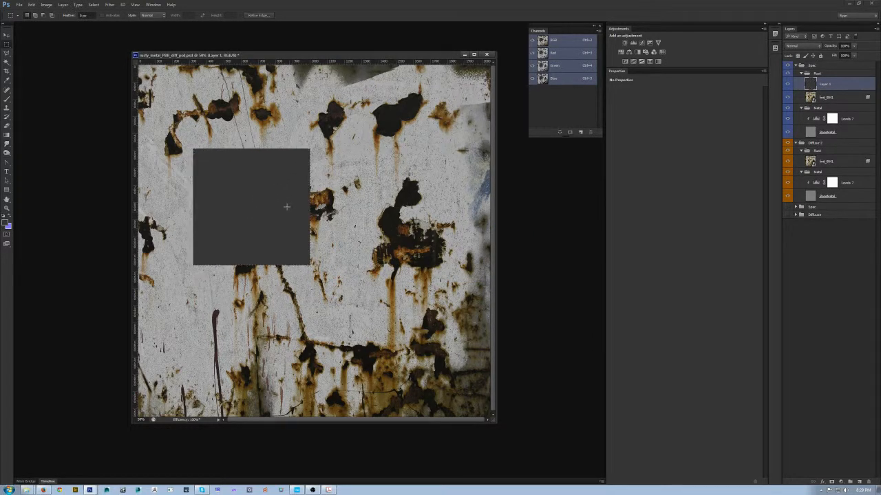
pyautogui.press('v')
pyautogui.moveTo(260, 208); pyautogui.dragTo(325, 230)
pyautogui.press('v')
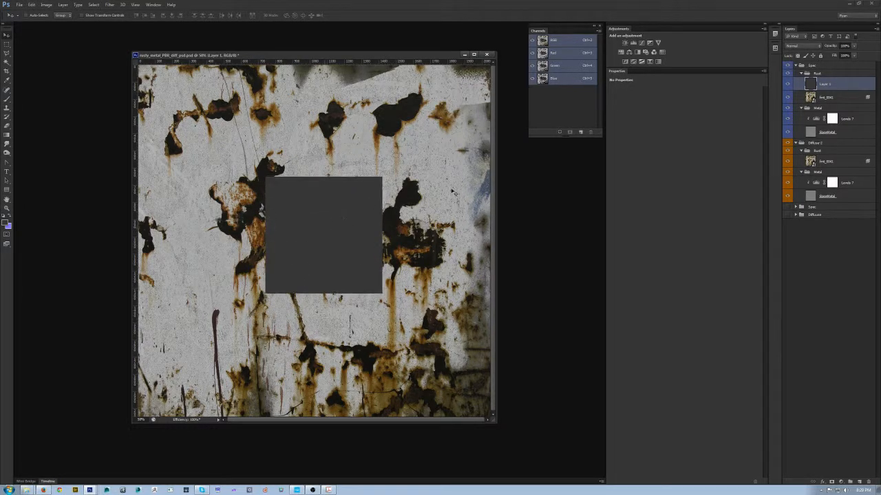
# - Add a Levels adjustment clipped to the Spec rust texture and try out its white output level
pyautogui.click(844, 100)
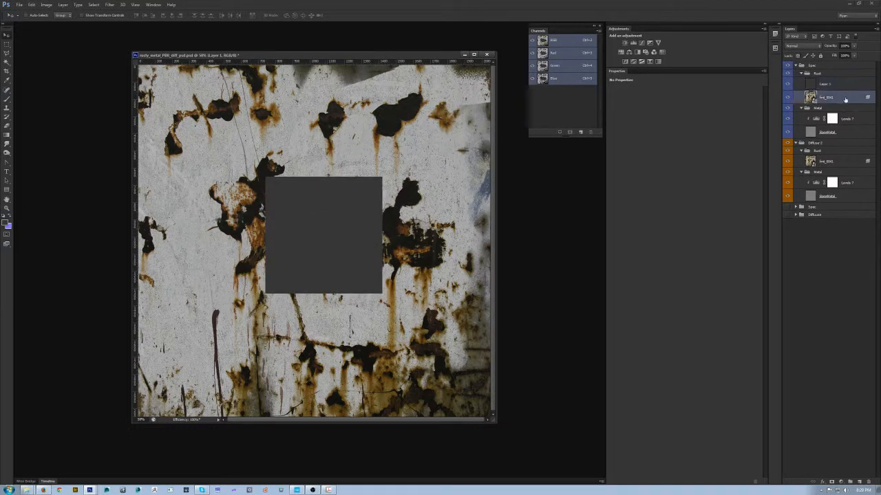
pyautogui.click(633, 43)
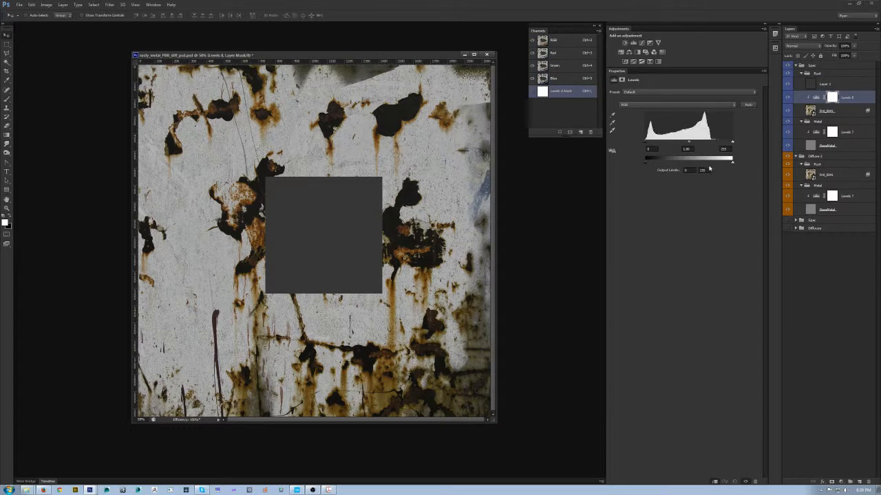
pyautogui.moveTo(733, 164)
pyautogui.mouseDown()
pyautogui.moveTo(705, 164)
pyautogui.moveTo(776, 165)
pyautogui.moveTo(671, 165)
pyautogui.moveTo(732, 164)
pyautogui.mouseUp()
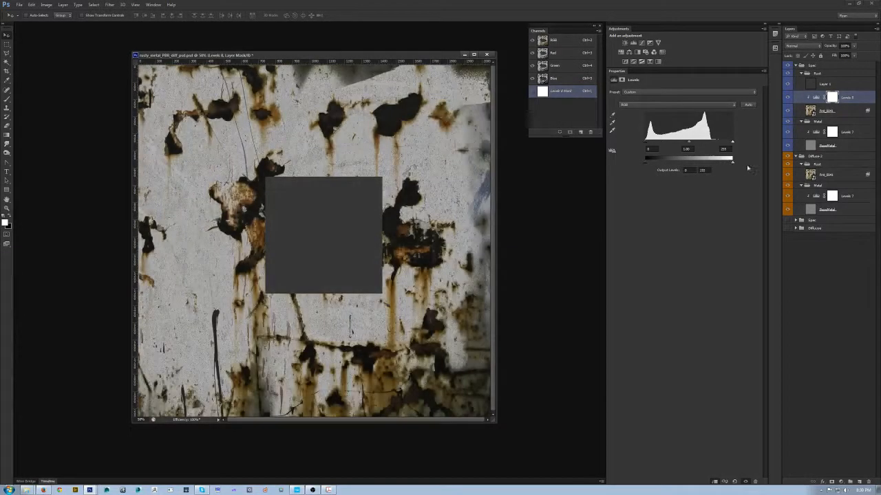
pyautogui.click(854, 110)
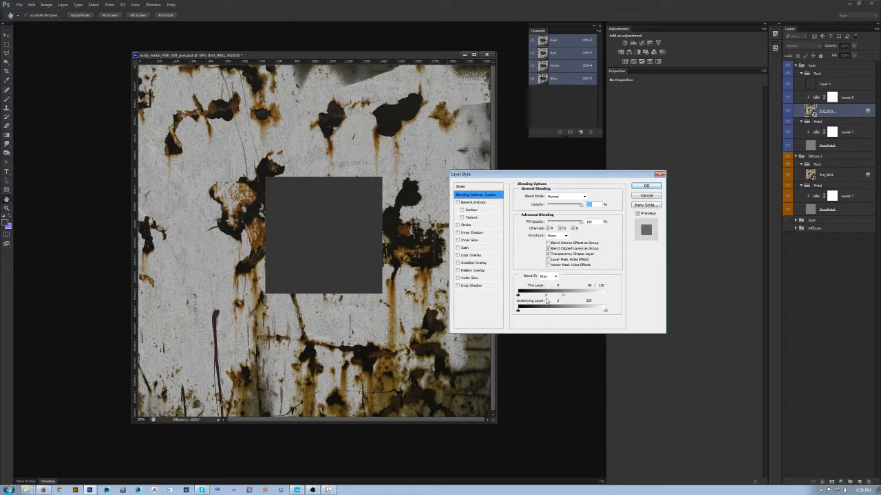
pyautogui.moveTo(547, 296); pyautogui.dragTo(602, 298)
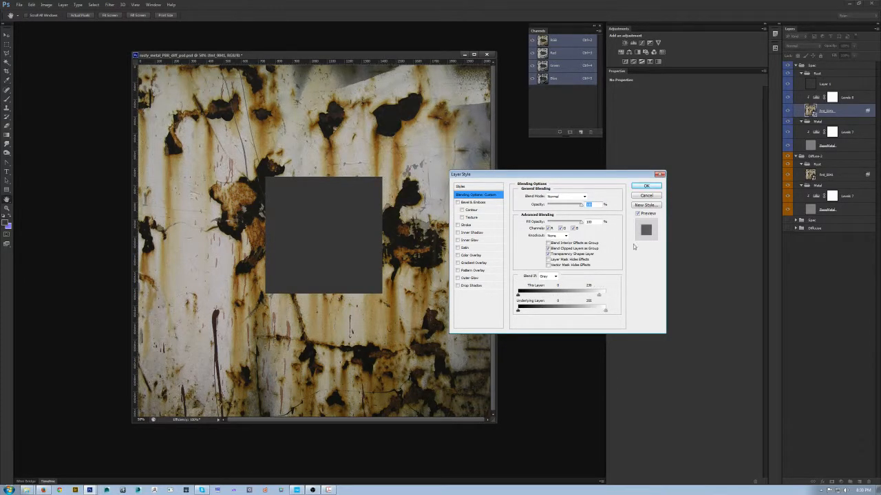
pyautogui.click(650, 197)
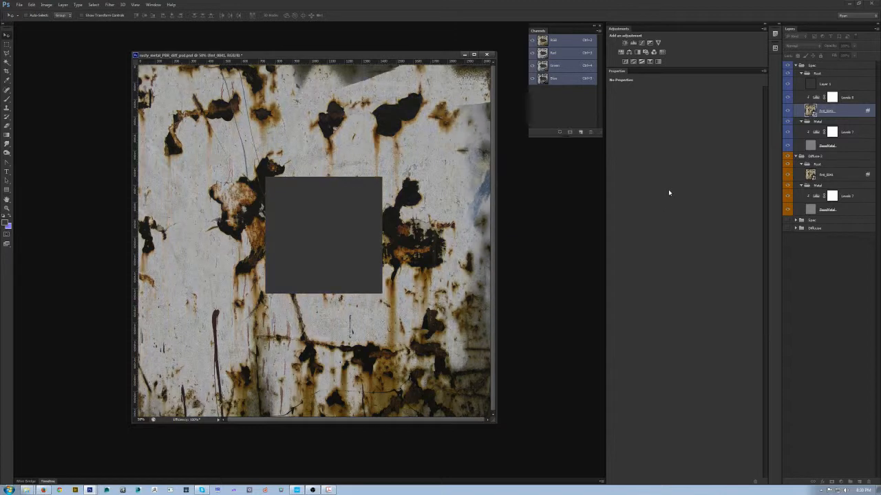
# - Convert the Spec rust texture to a smart object, check its transparency as a selection and deselect
pyautogui.rightClick(850, 112)
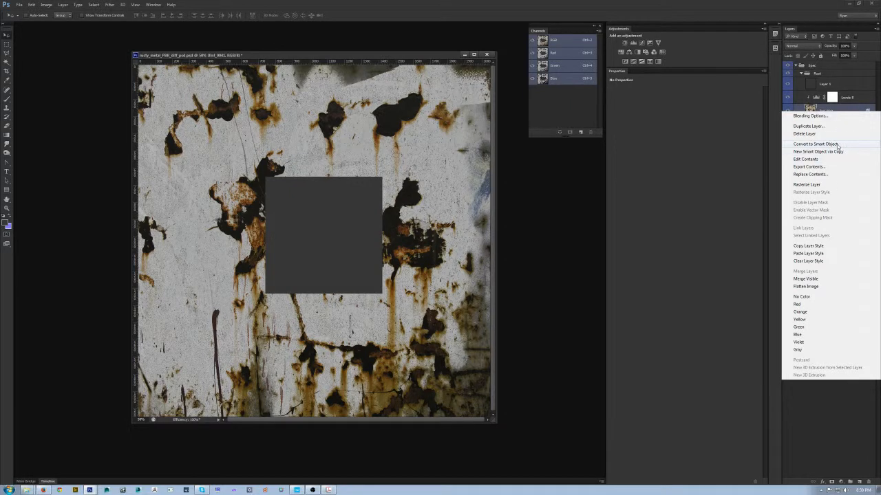
pyautogui.click(838, 145)
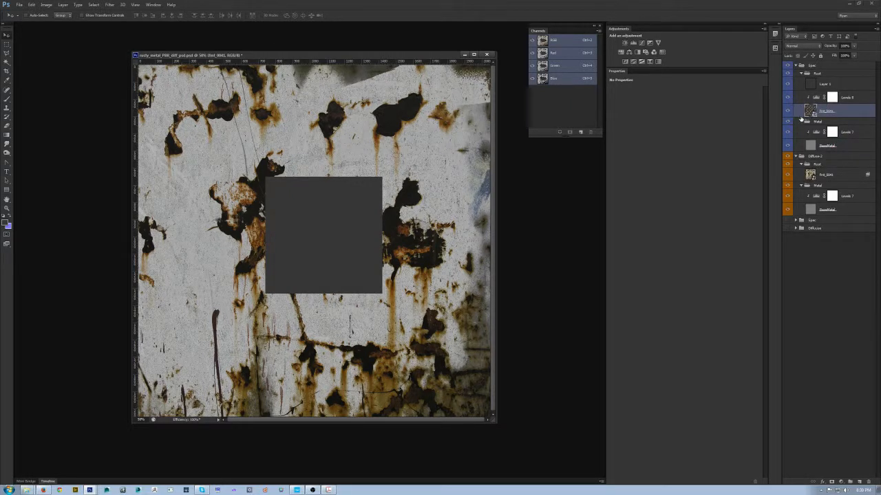
pyautogui.keyDown('ctrl'); pyautogui.click(811, 114); pyautogui.keyUp('ctrl')
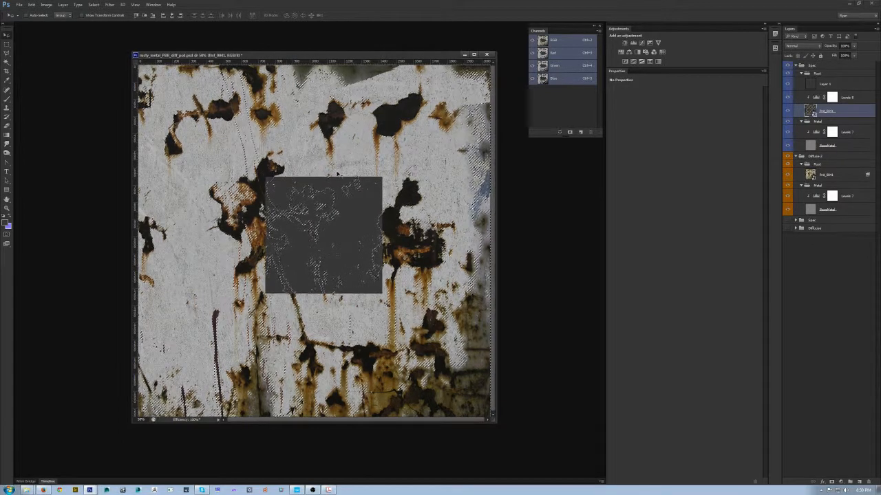
pyautogui.hotkey('ctrl', 'd')
# - Lower the white output level of the rust texture's Levels adjustment to about 208, comparing it against the grey reference square
pyautogui.click(860, 97)
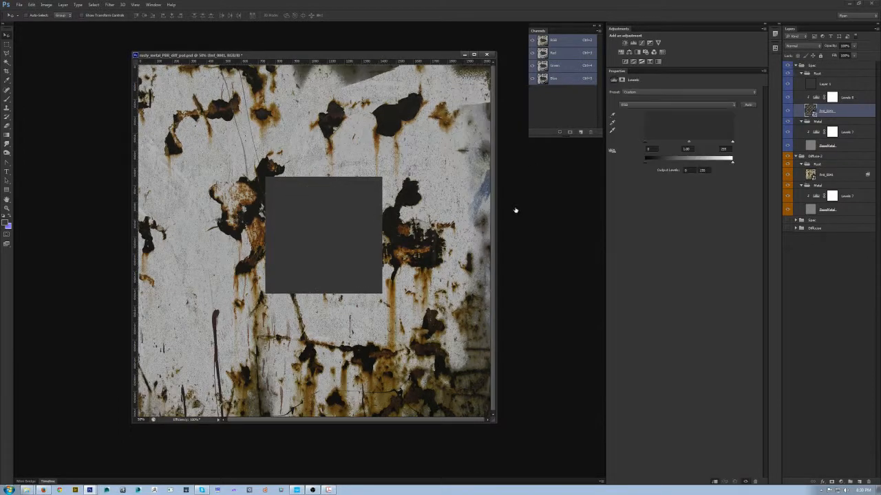
pyautogui.moveTo(731, 162); pyautogui.dragTo(700, 165)
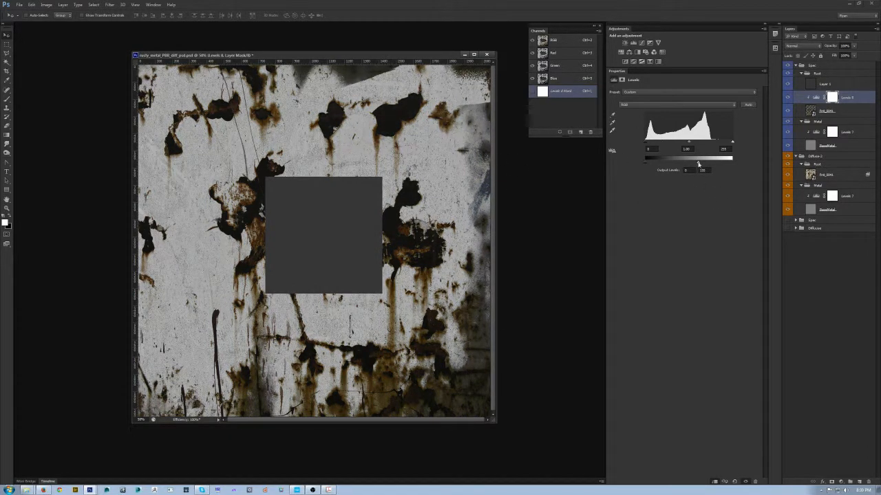
pyautogui.moveTo(697, 165); pyautogui.dragTo(724, 167)
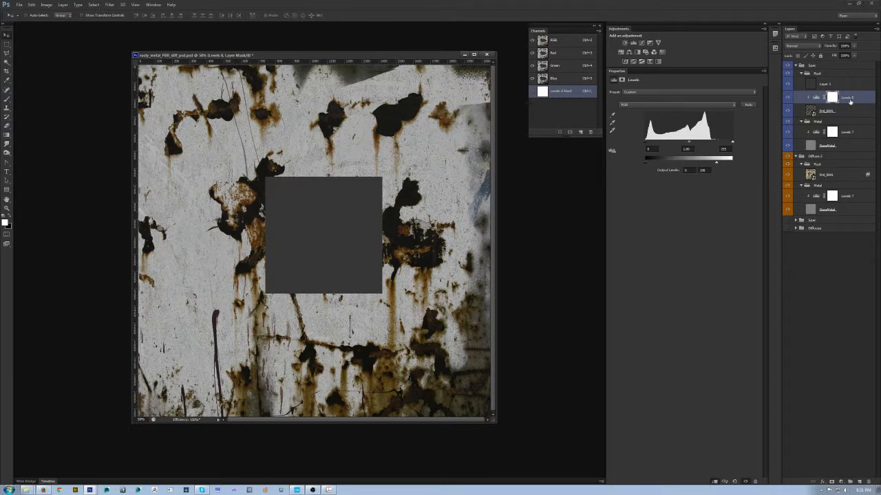
# - Add a Hue/Saturation adjustment clipped above the Spec rust texture's Levels layer and lower its saturation to -100
pyautogui.click(817, 98)
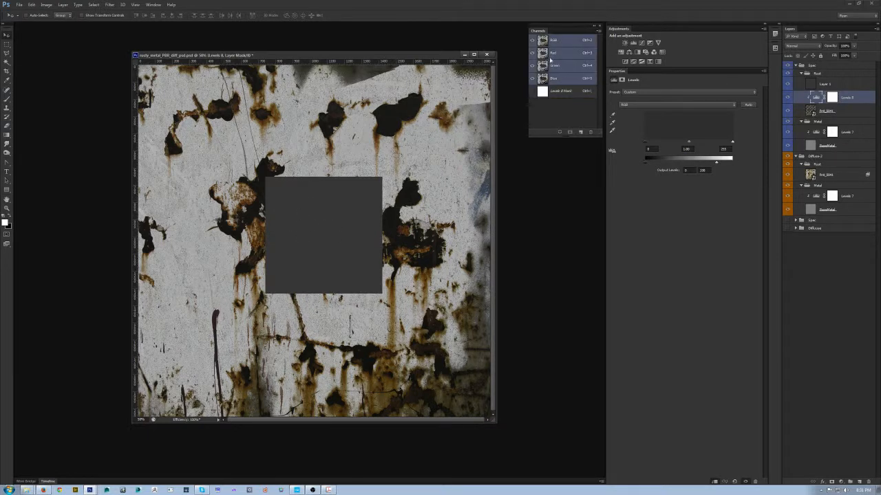
pyautogui.click(634, 42)
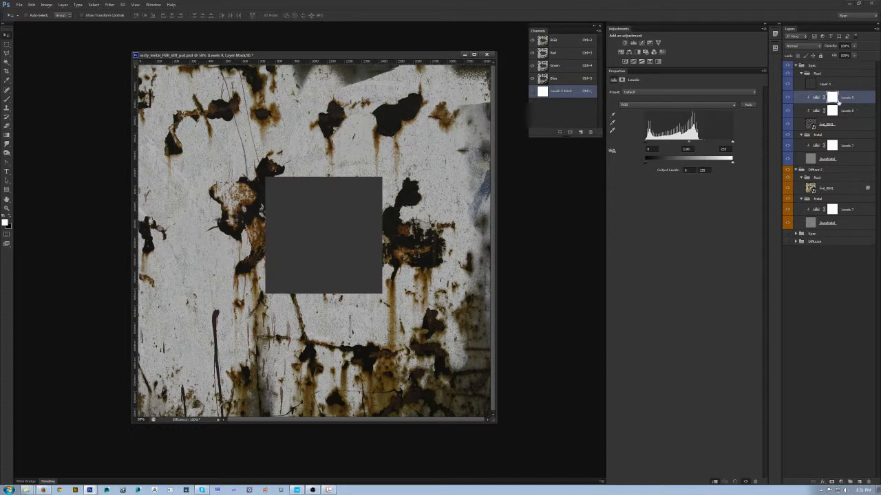
pyautogui.press('Delete')
pyautogui.click(621, 52)
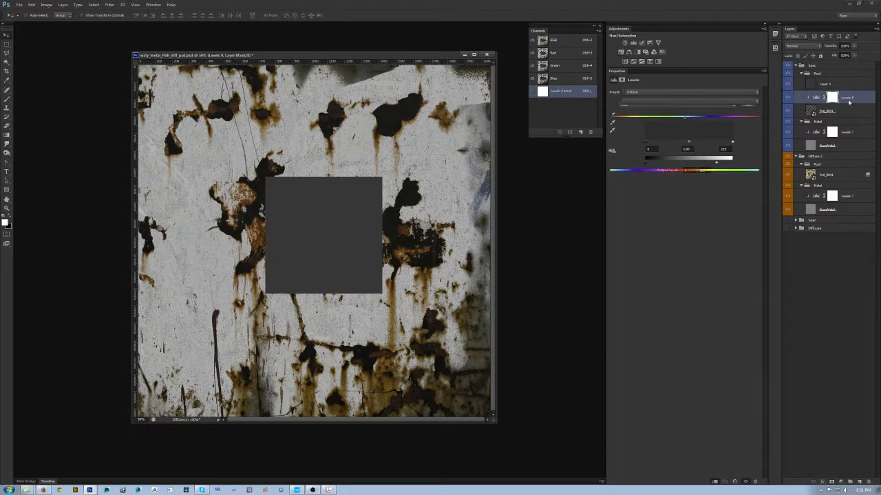
pyautogui.moveTo(684, 133); pyautogui.dragTo(463, 134)
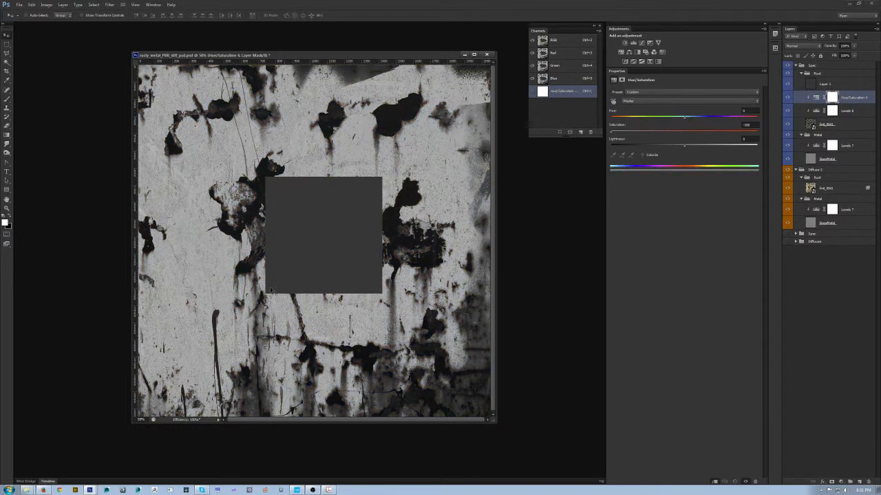
# - Lower the white output level of the Spec rust texture's Levels adjustment to about 190, comparing the rust with the grey reference square
pyautogui.hotkey('ctrl', '+')
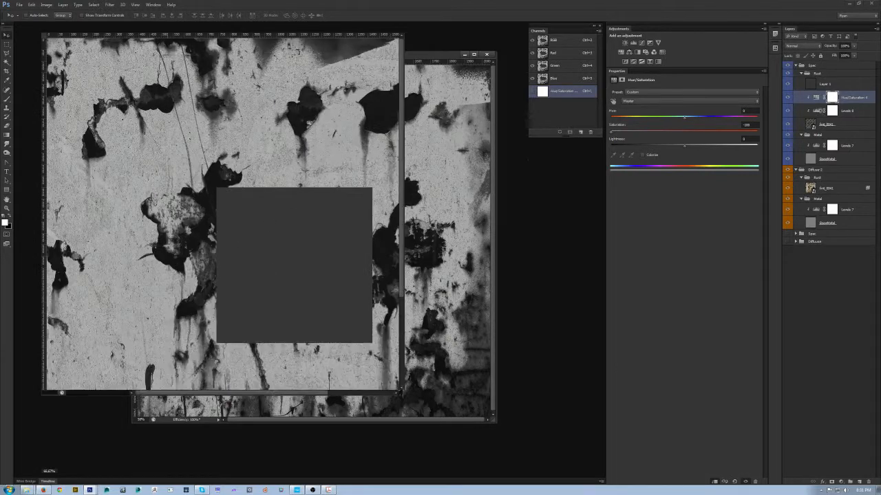
pyautogui.click(856, 110)
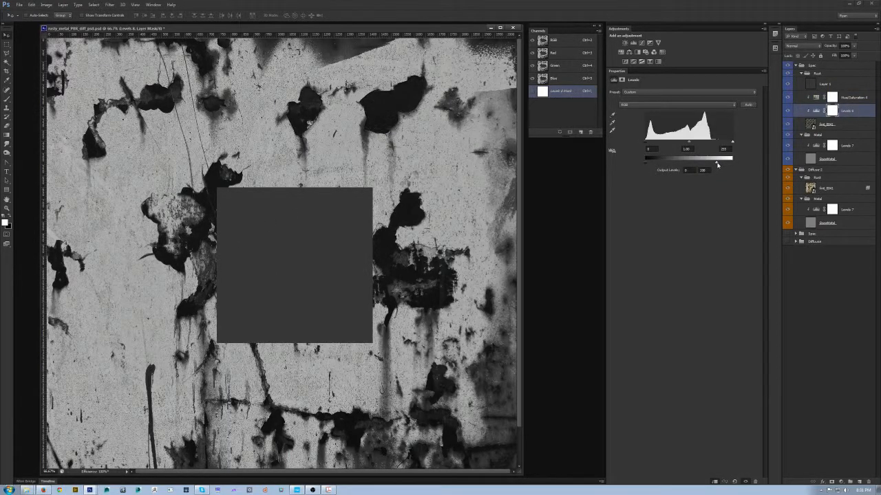
pyautogui.moveTo(708, 164); pyautogui.dragTo(714, 166)
pyautogui.hotkey('ctrl', '+')
pyautogui.hotkey('ctrl', '+')
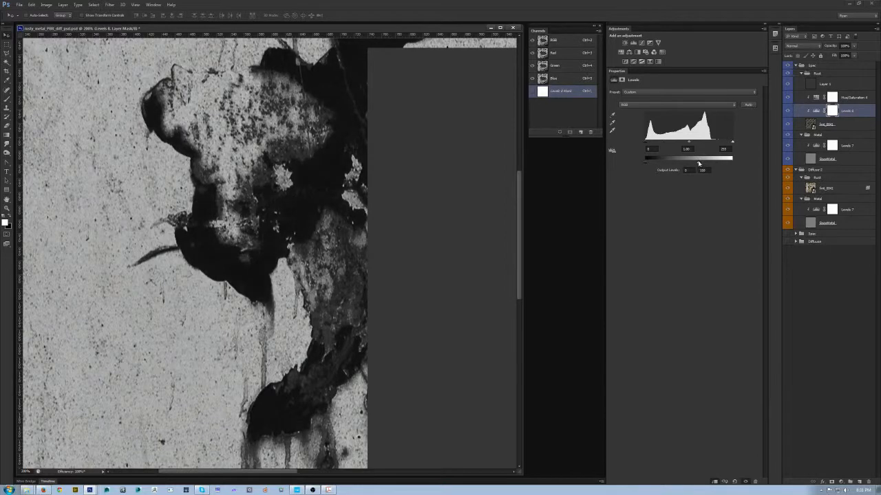
pyautogui.moveTo(702, 164); pyautogui.dragTo(706, 167)
pyautogui.keyDown('alt'); pyautogui.click(273, 188); pyautogui.keyUp('alt')
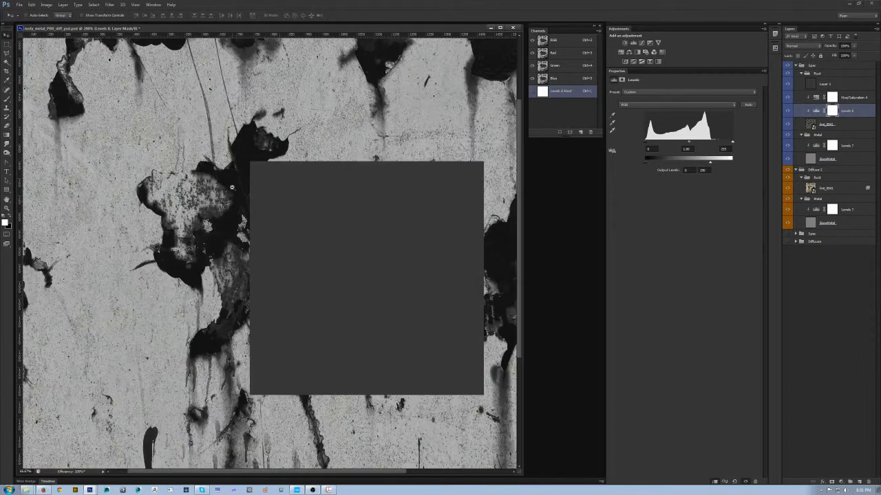
pyautogui.keyDown('alt'); pyautogui.click(272, 188); pyautogui.keyUp('alt')
pyautogui.keyDown('alt'); pyautogui.click(272, 188); pyautogui.keyUp('alt')
# - Delete the grey reference square layer from the Spec rust group and move the document window clear of the workspace edge
pyautogui.click(838, 84)
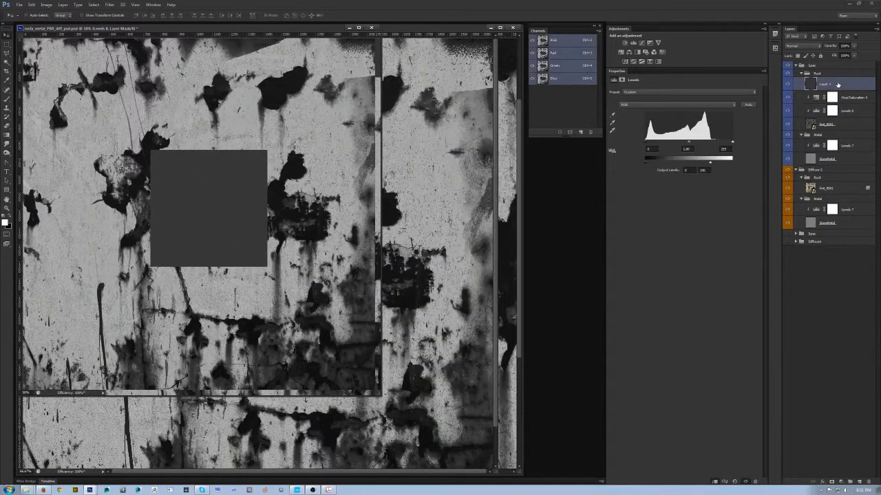
pyautogui.press('Delete')
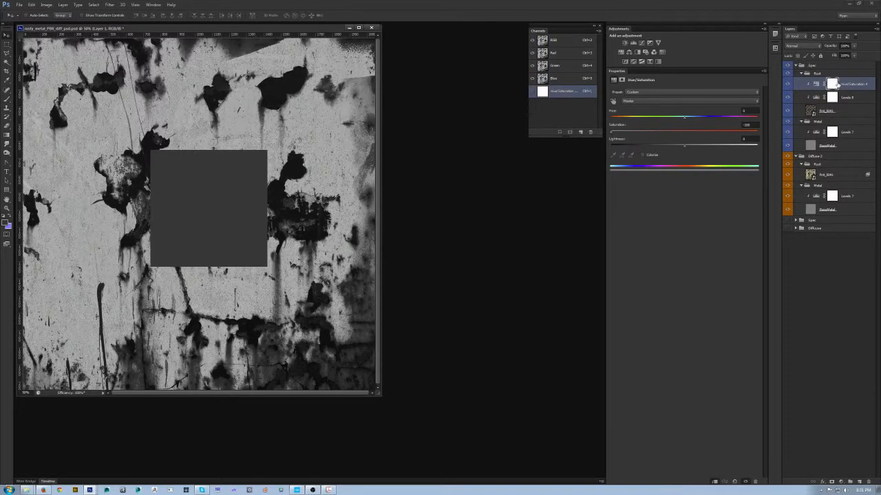
pyautogui.moveTo(172, 30); pyautogui.dragTo(230, 55)
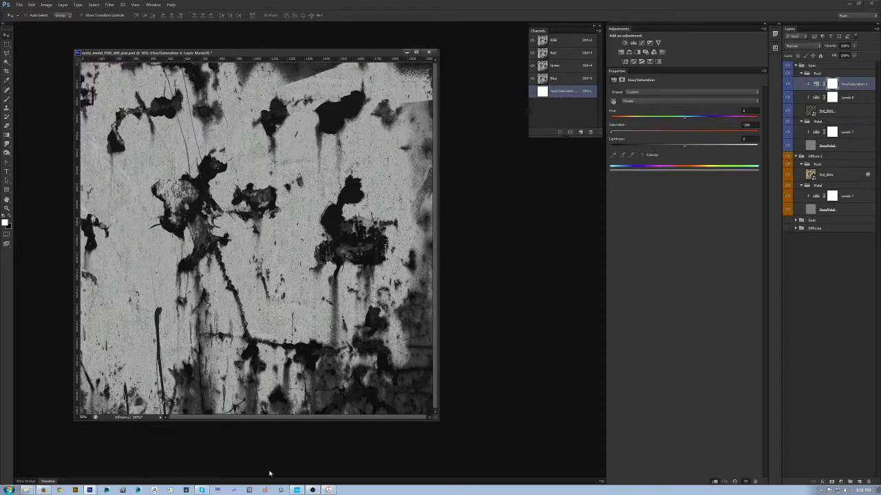
# - Switch to CRYENGINE Sandbox and preview the rusty metal material with a black diffuse colour, returning to white and cancelling the colour change
pyautogui.click(298, 490)
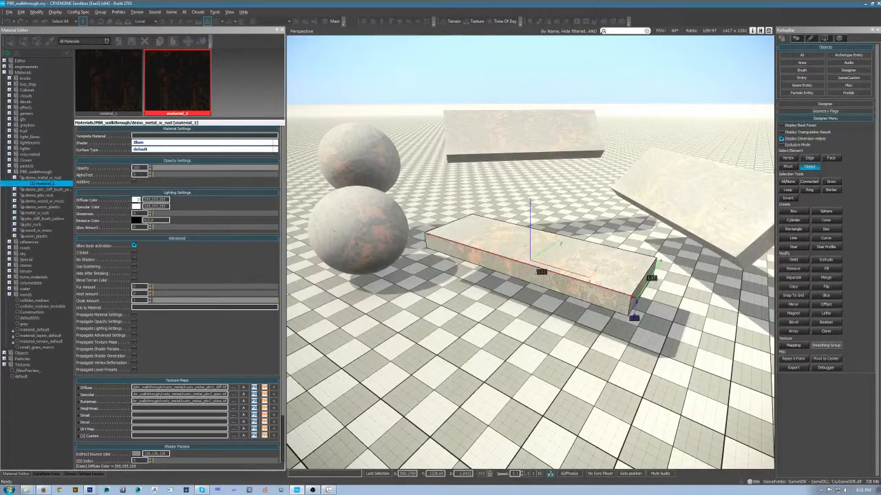
pyautogui.click(137, 200)
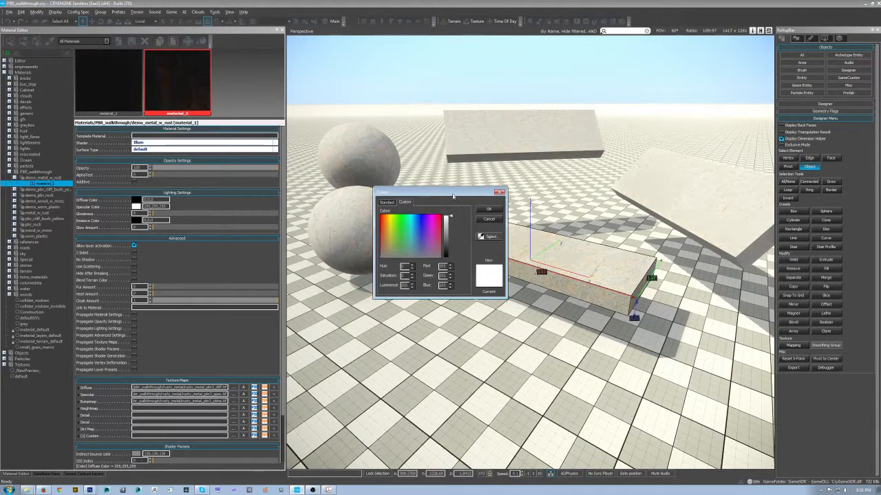
pyautogui.moveTo(452, 197); pyautogui.dragTo(441, 262)
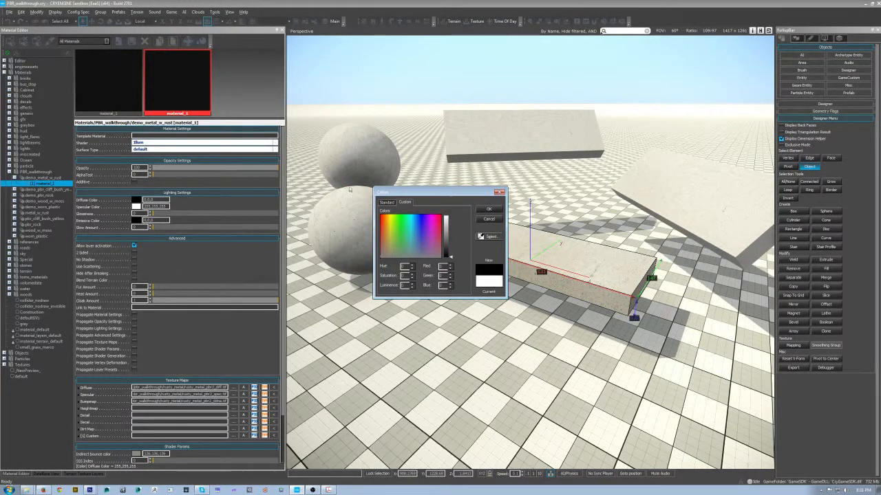
pyautogui.moveTo(448, 257); pyautogui.dragTo(556, 151)
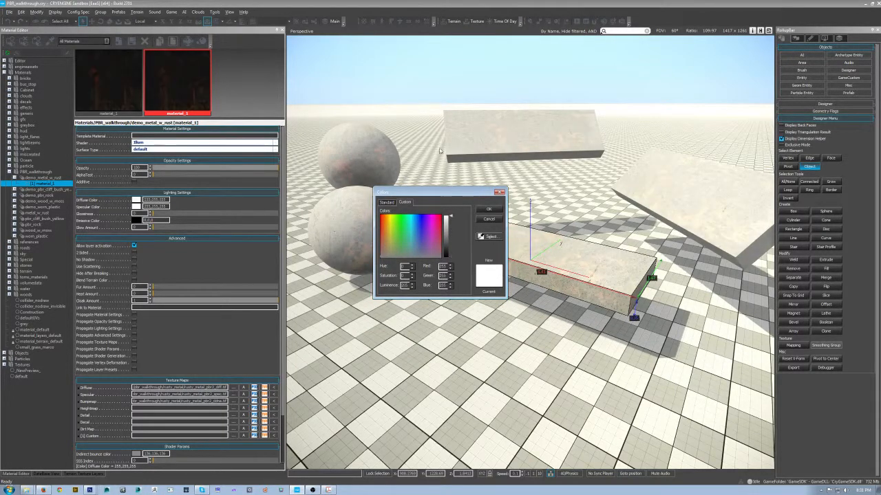
pyautogui.click(495, 220)
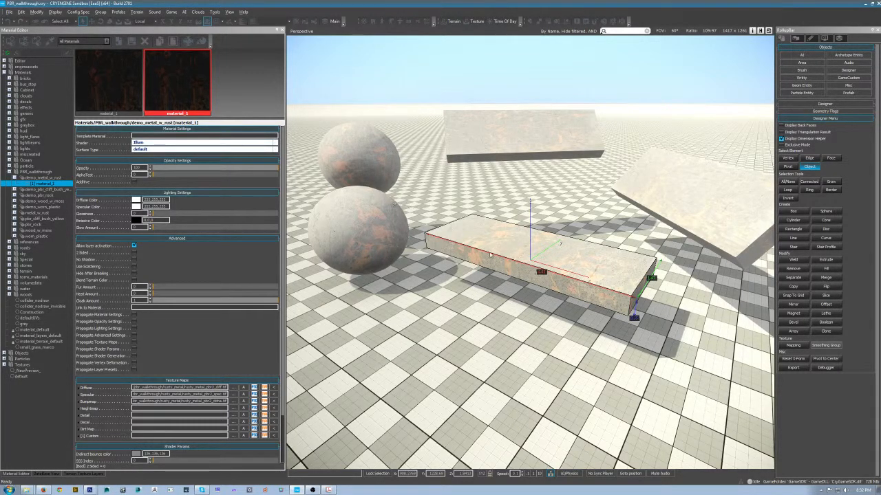
# - Deselect the slab, switch to Photoshop and raise the saturation of the Spec rust's Hue/Saturation adjustment to about +76
pyautogui.click(393, 372)
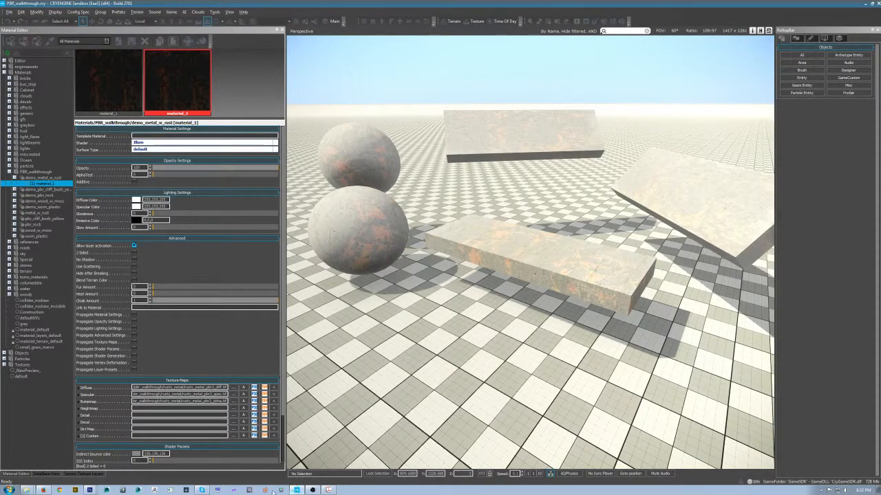
pyautogui.click(90, 490)
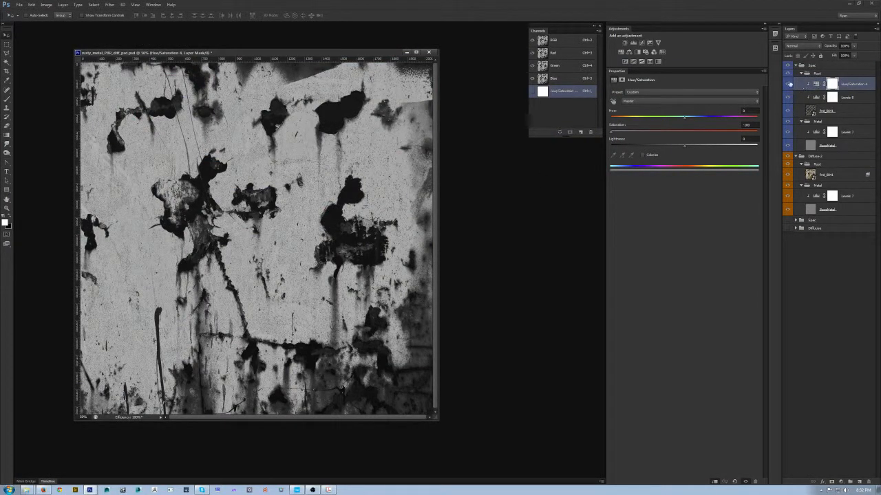
pyautogui.click(789, 83)
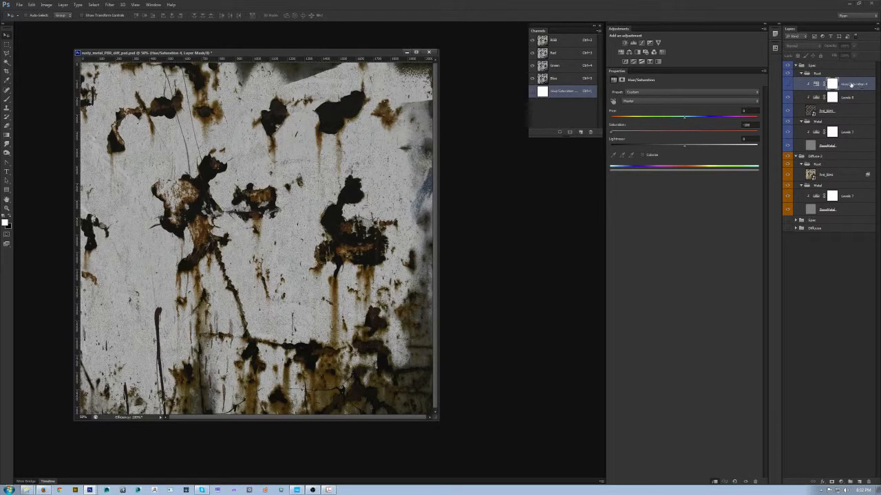
pyautogui.click(787, 83)
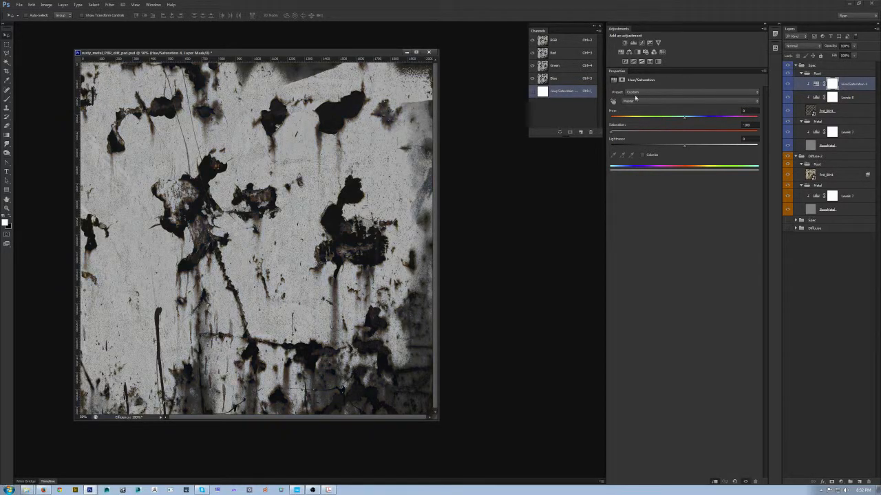
pyautogui.moveTo(613, 134); pyautogui.dragTo(689, 135)
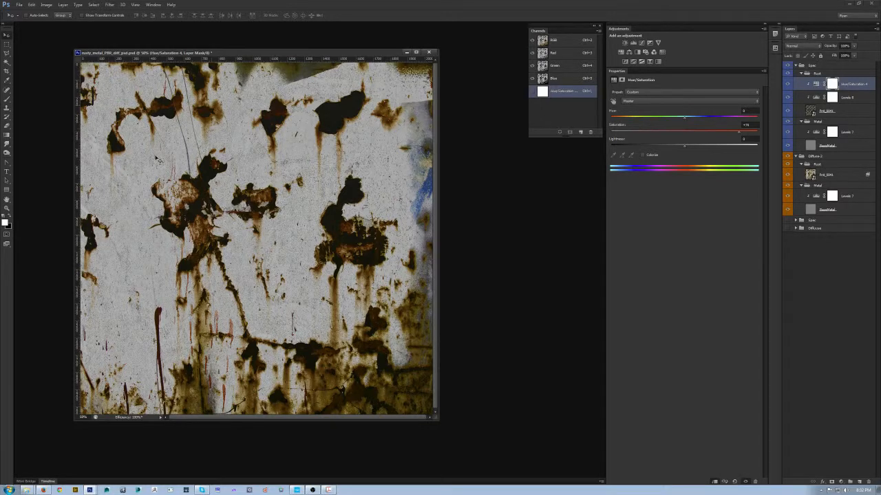
# - Export the specular texture in CryTIFPlugin format over rusty_metal_PBR2_spec.tif and inspect the result on the spheres in CRYENGINE
pyautogui.hotkey('ctrl', 'shift', 's')
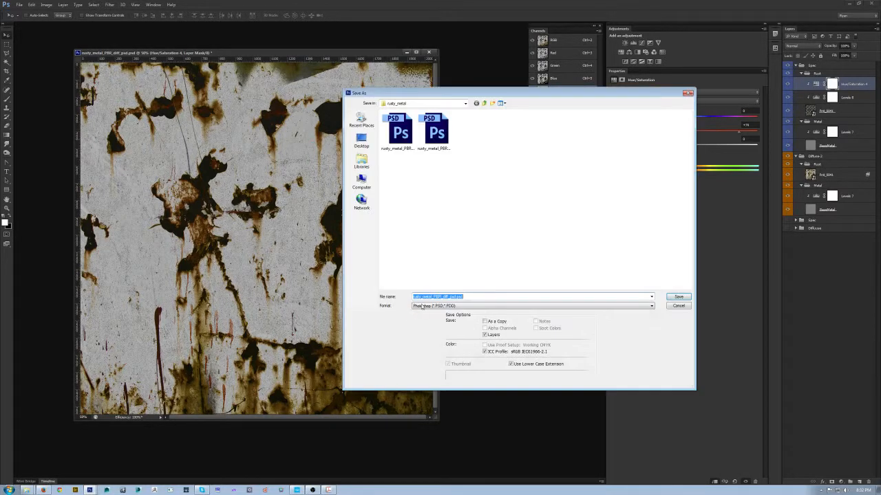
pyautogui.click(423, 306)
pyautogui.click(457, 330)
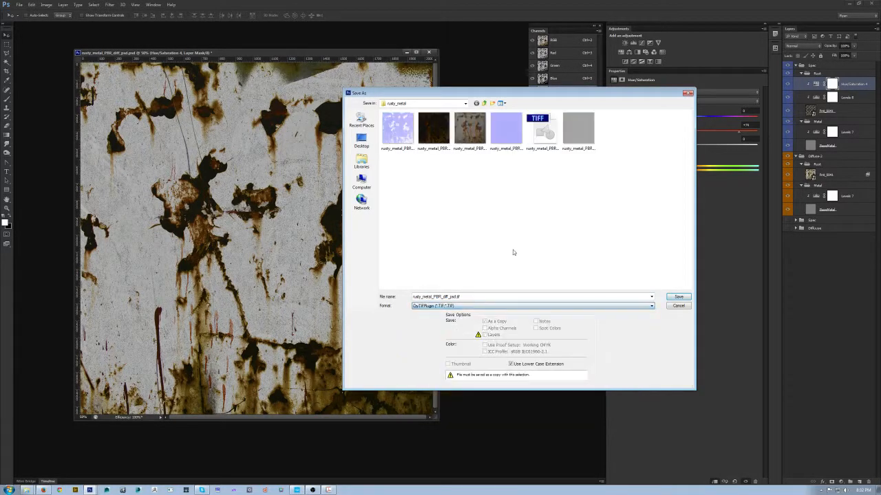
pyautogui.doubleClick(576, 133)
pyautogui.click(421, 180)
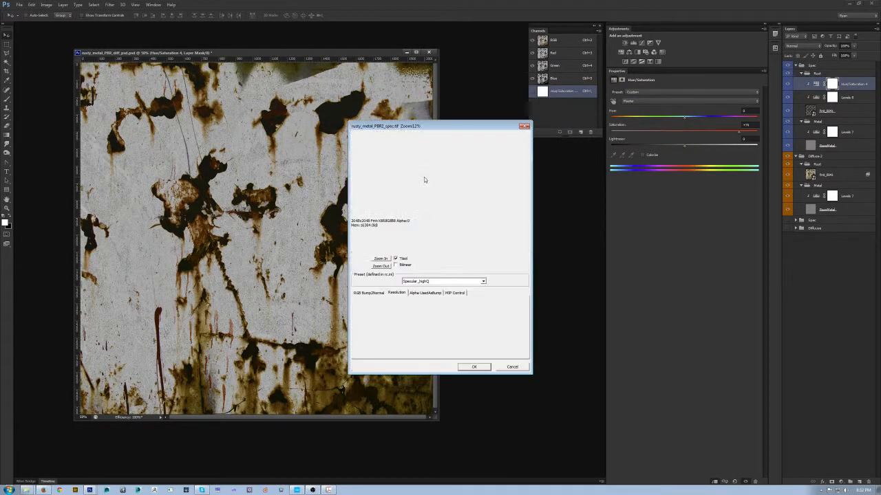
pyautogui.click(473, 367)
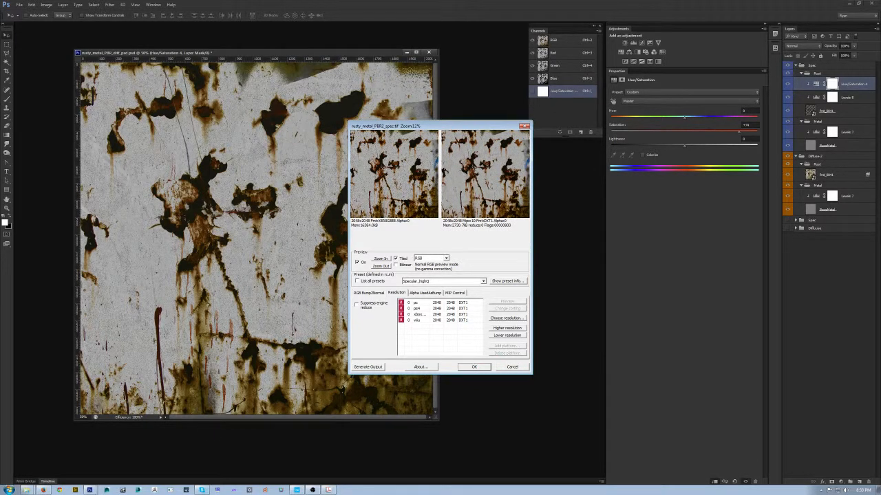
pyautogui.click(297, 490)
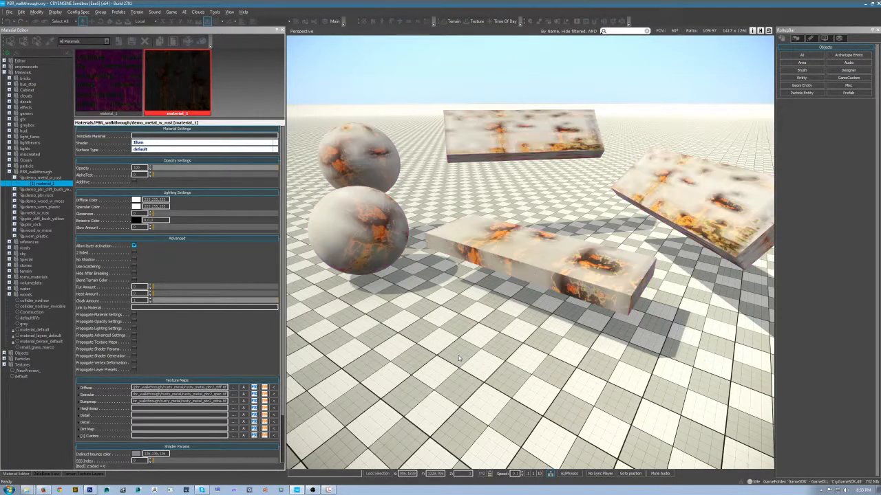
pyautogui.moveTo(459, 359); pyautogui.dragTo(505, 319)
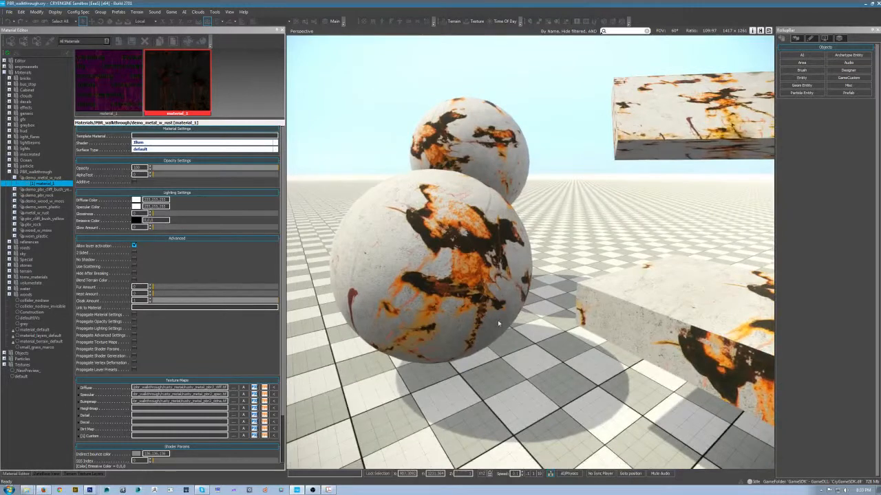
# - Back in Photoshop, reduce the Spec rust's saturation boost and shift its Yellows hue toward red, comparing with the adjustment hidden and shown
pyautogui.hotkey('alt', 'Tab')
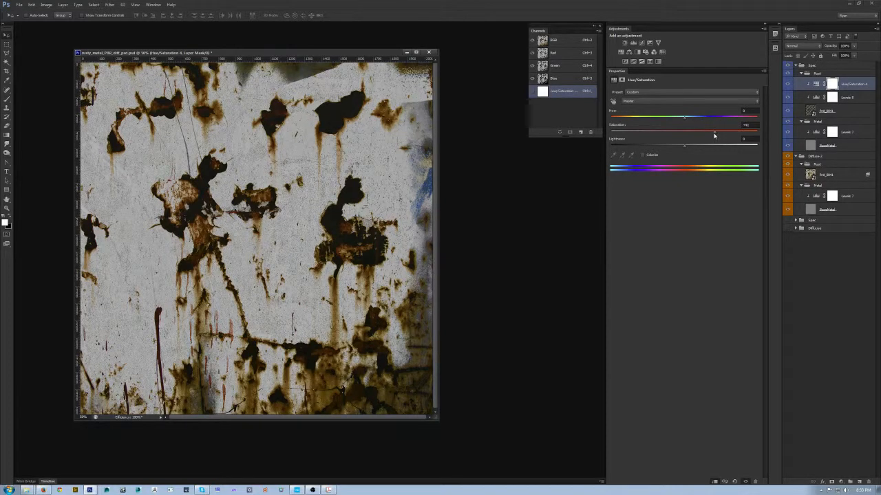
pyautogui.click(658, 92)
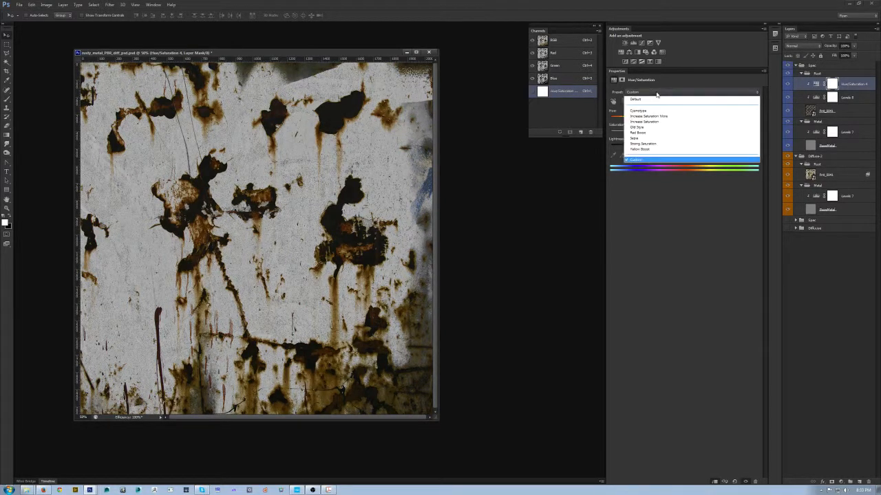
pyautogui.click(658, 92)
pyautogui.click(653, 101)
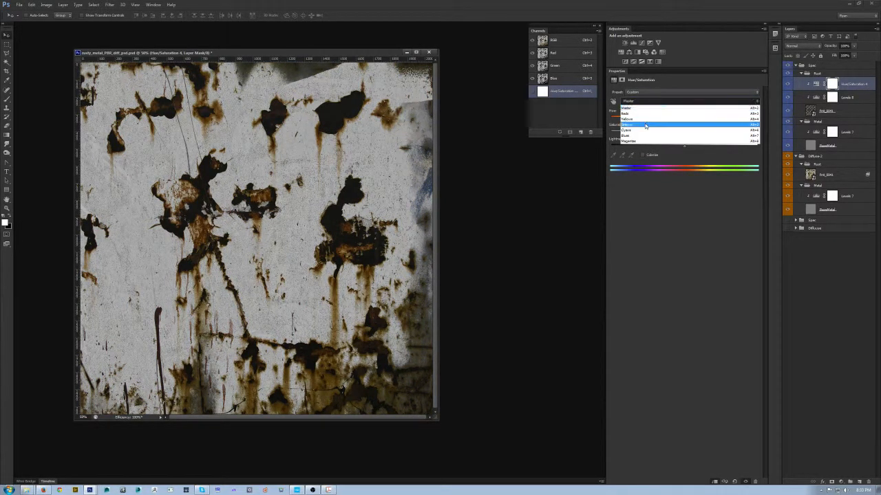
pyautogui.click(647, 119)
pyautogui.click(654, 102)
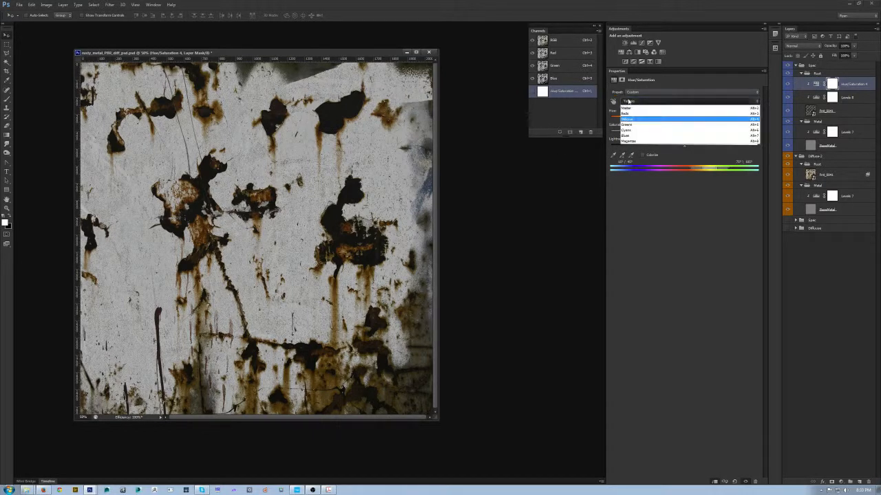
pyautogui.click(646, 119)
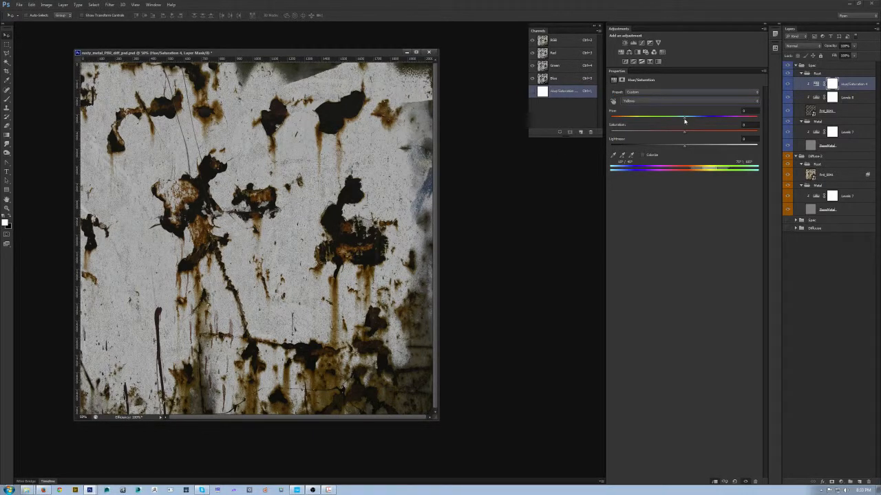
pyautogui.moveTo(673, 121); pyautogui.dragTo(672, 120)
pyautogui.click(788, 84)
pyautogui.click(789, 84)
pyautogui.click(788, 84)
# - Save the hue-shifted specular texture as CryTIFPlugin over rusty_metal_PBR2_spec.tif, replacing the existing file and keeping the Specular_highQ preset
pyautogui.hotkey('ctrl', 'shift', 's')
pyautogui.click(443, 306)
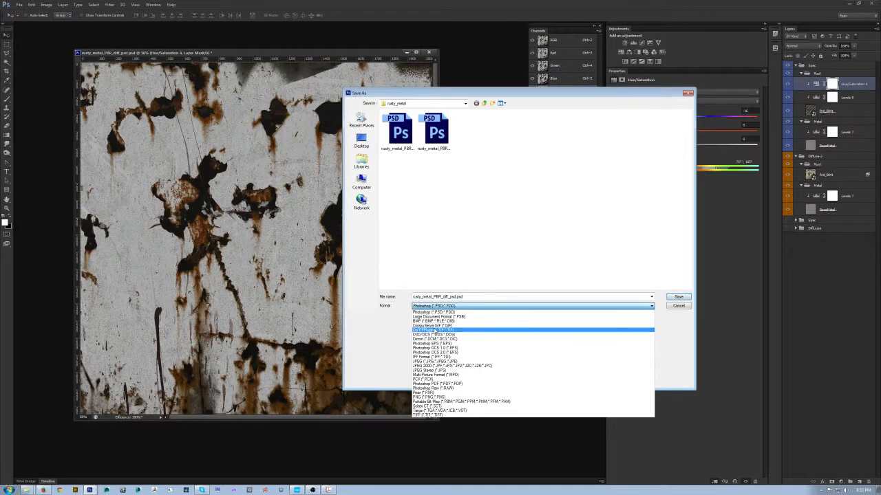
pyautogui.click(446, 330)
pyautogui.doubleClick(576, 133)
pyautogui.click(429, 180)
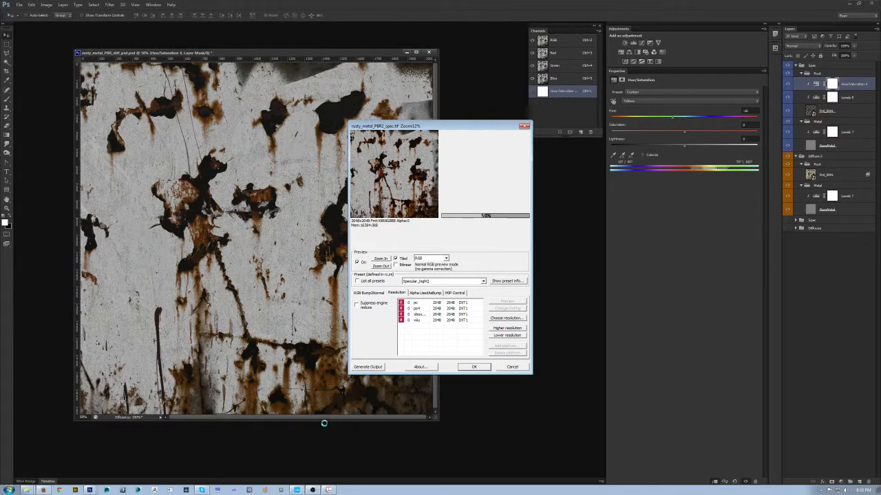
pyautogui.click(474, 367)
# - Switch to CRYENGINE and try adjusting the rusty metal material's specular color, cancelling the change
pyautogui.click(312, 490)
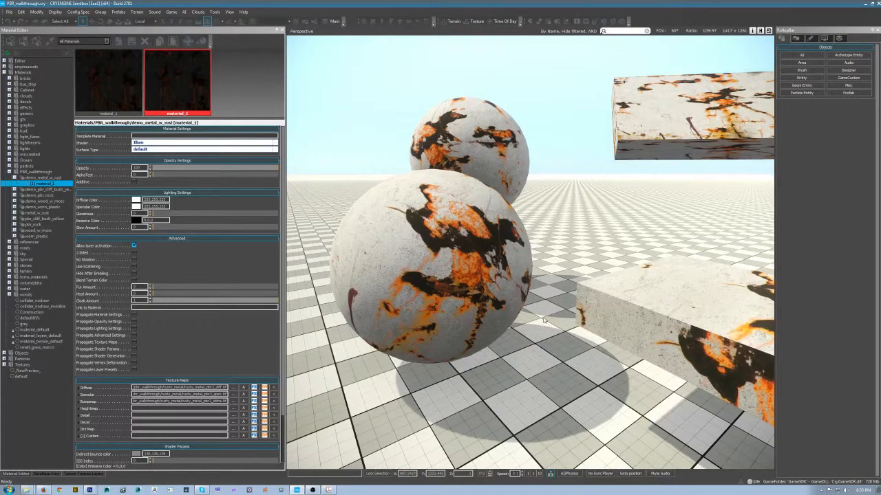
pyautogui.click(136, 206)
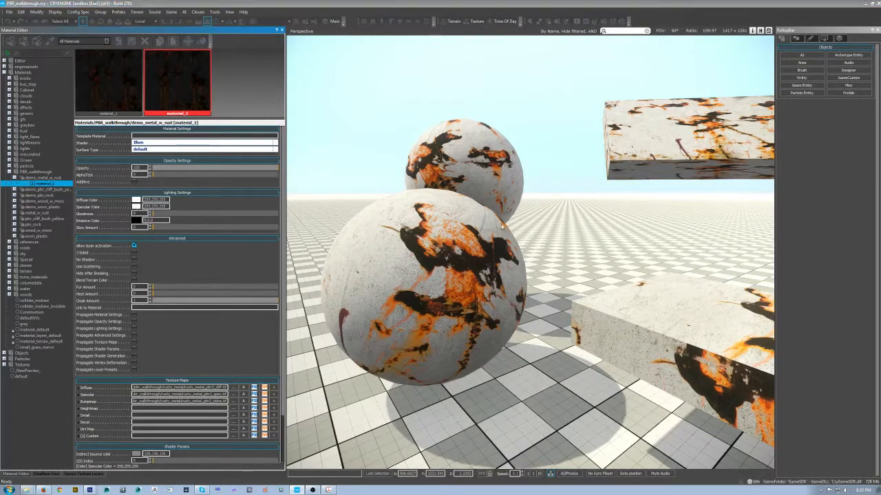
pyautogui.moveTo(450, 217)
pyautogui.mouseDown()
pyautogui.moveTo(443, 280)
pyautogui.moveTo(443, 210)
pyautogui.mouseUp()
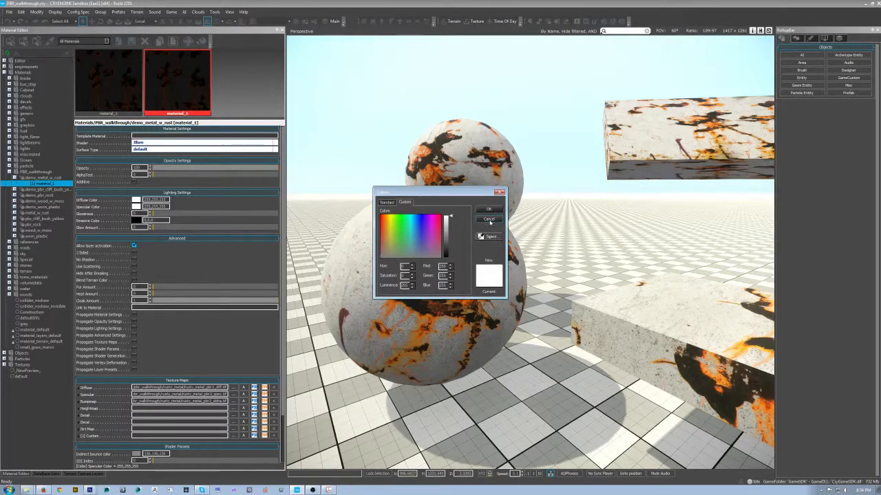
pyautogui.click(489, 220)
# - Preview the rusty metal material with its diffuse color at grey, black and white, cancelling the color change
pyautogui.click(136, 200)
pyautogui.moveTo(450, 216); pyautogui.dragTo(450, 234)
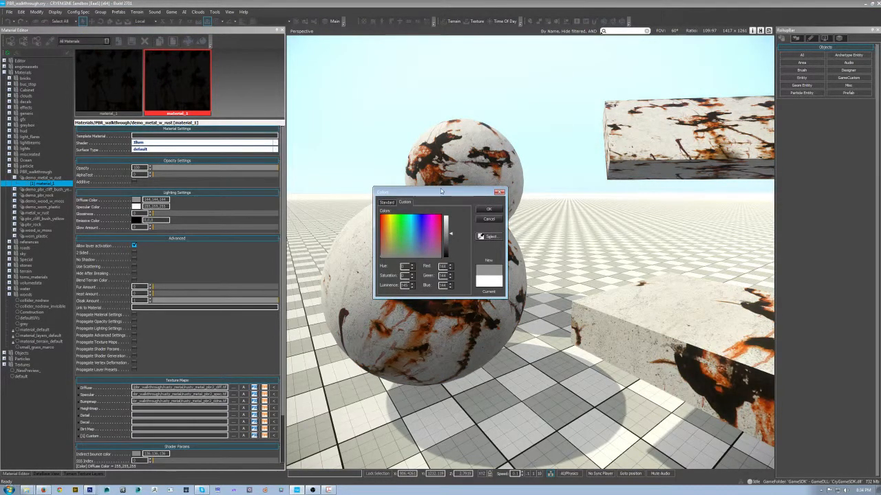
pyautogui.moveTo(441, 191); pyautogui.dragTo(593, 70)
pyautogui.moveTo(601, 111); pyautogui.dragTo(600, 168)
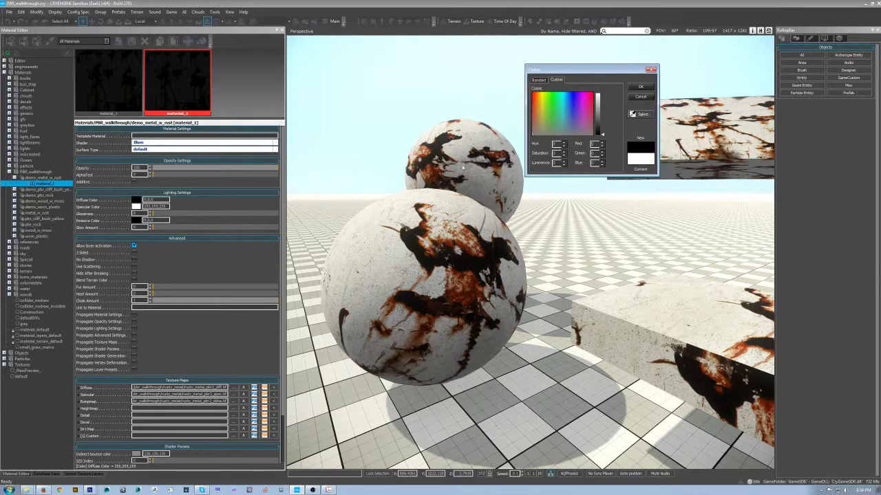
pyautogui.moveTo(599, 135); pyautogui.dragTo(600, 80)
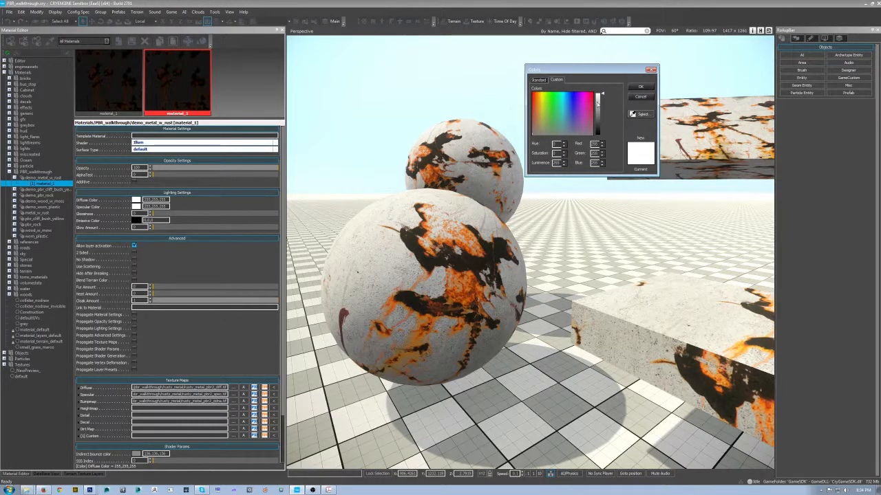
pyautogui.moveTo(600, 82); pyautogui.dragTo(602, 115)
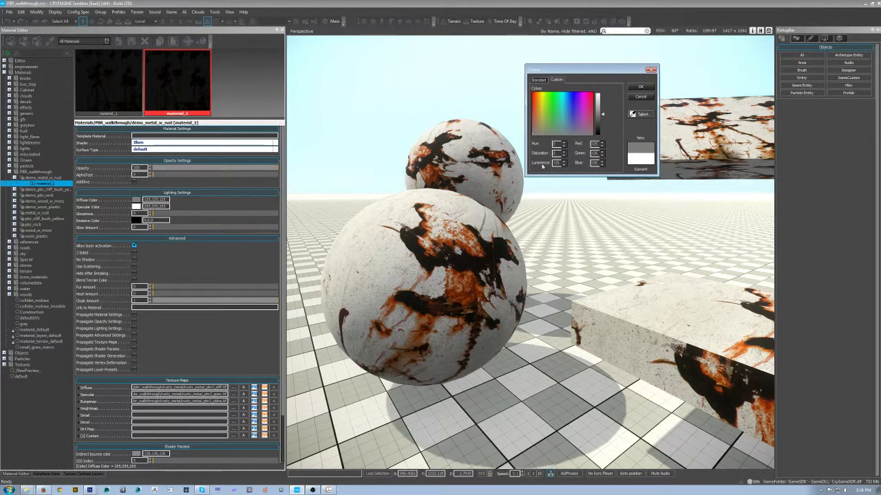
pyautogui.click(640, 97)
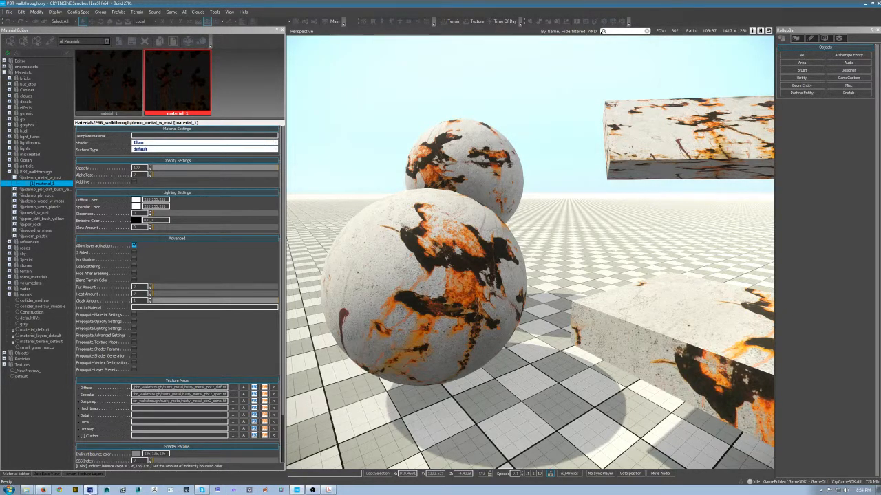
# - Switch to Photoshop, hide the Spec group and add a Levels adjustment clipped above the rust texture in the diffuse group
pyautogui.click(90, 490)
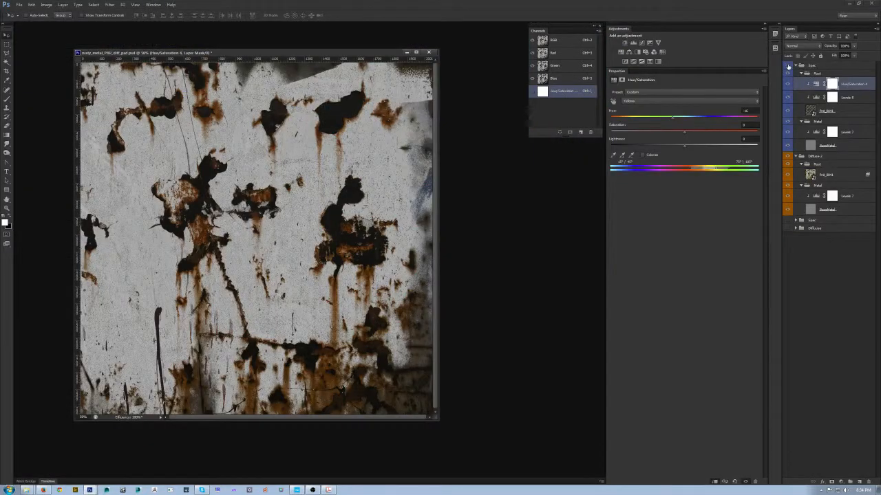
pyautogui.click(788, 66)
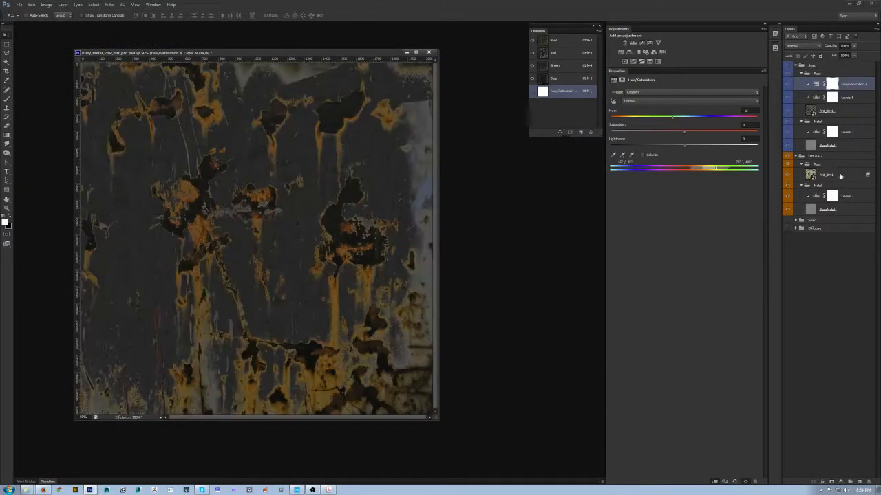
pyautogui.click(841, 176)
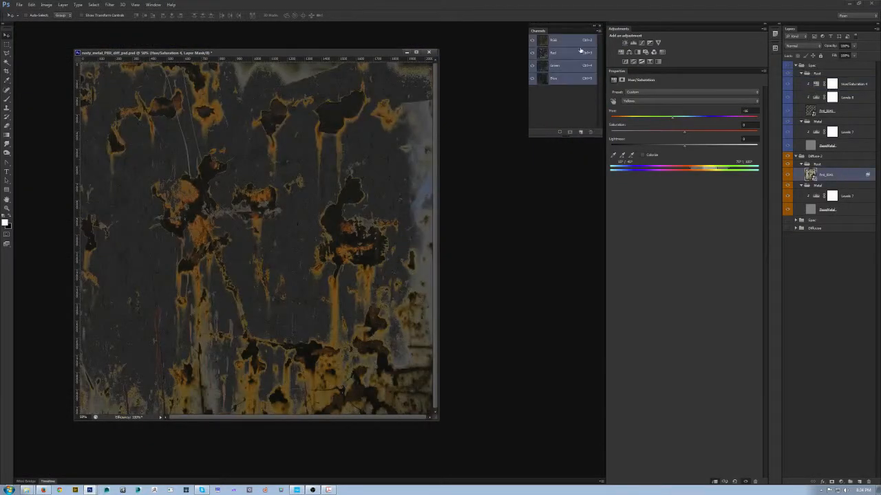
pyautogui.click(644, 63)
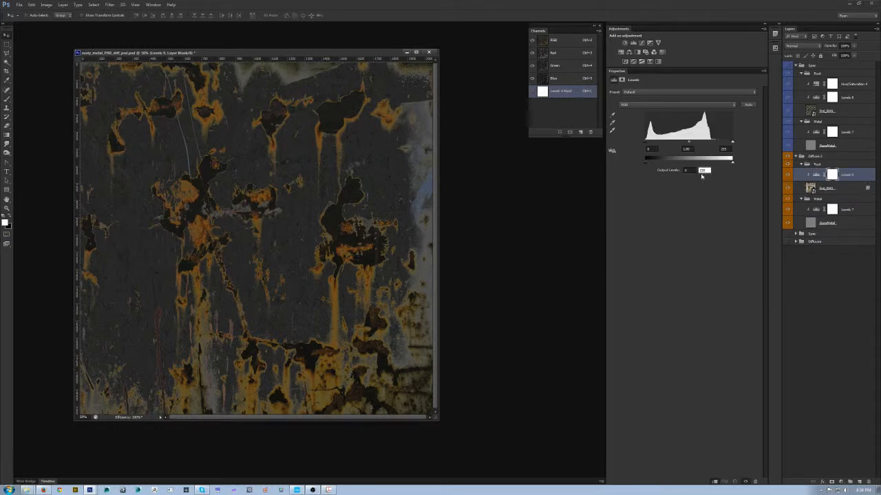
# - Set the white output level of the diffuse rust's Levels adjustment to 125, trying brighter and darker values along the way
pyautogui.write('125')
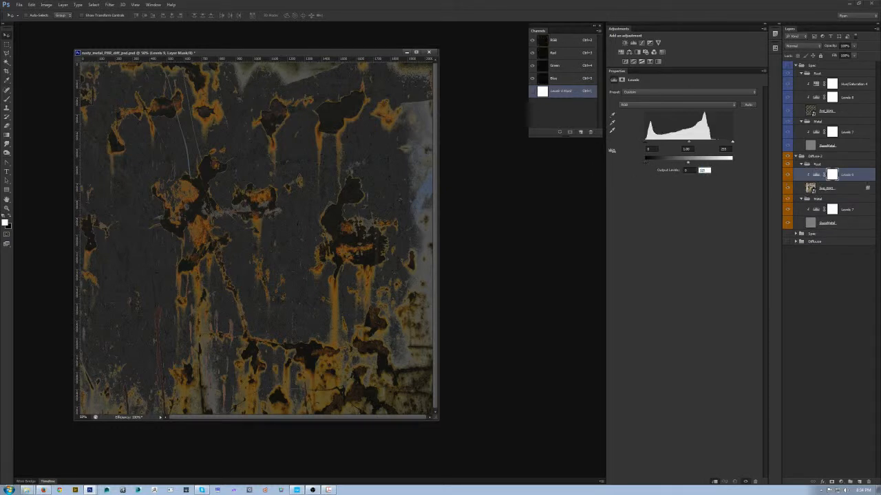
pyautogui.press('Return')
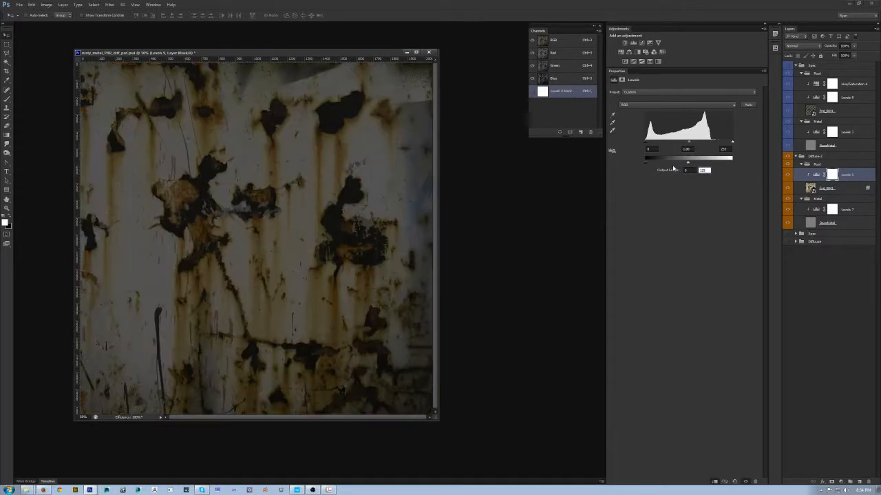
pyautogui.moveTo(688, 163); pyautogui.dragTo(711, 163)
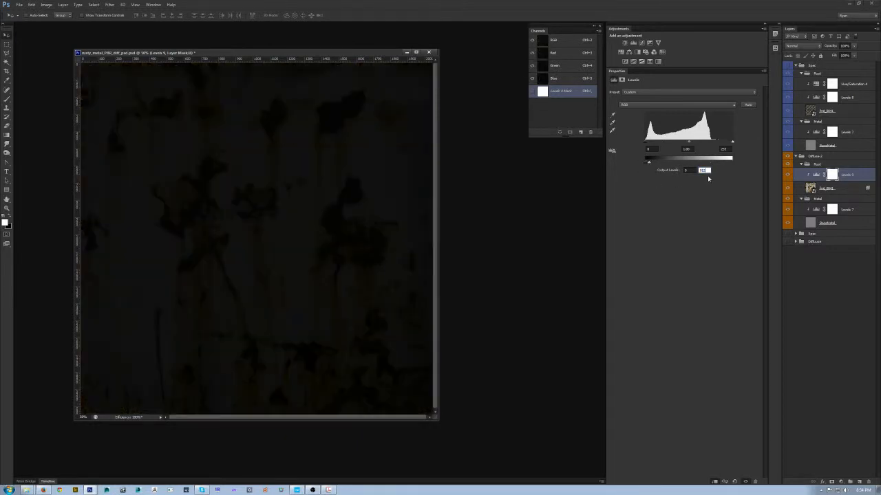
pyautogui.press('Return')
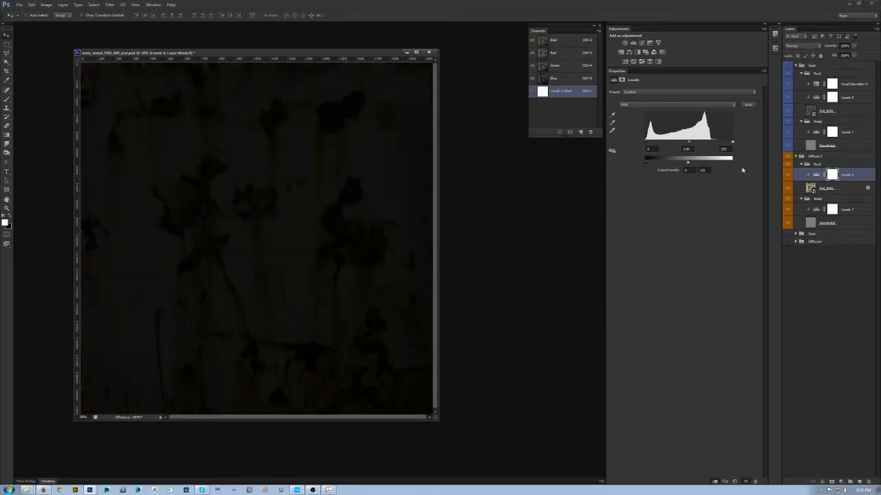
# - Hide the diffuse rust's Levels adjustment and convert the rust texture layer to a Smart Object
pyautogui.click(788, 176)
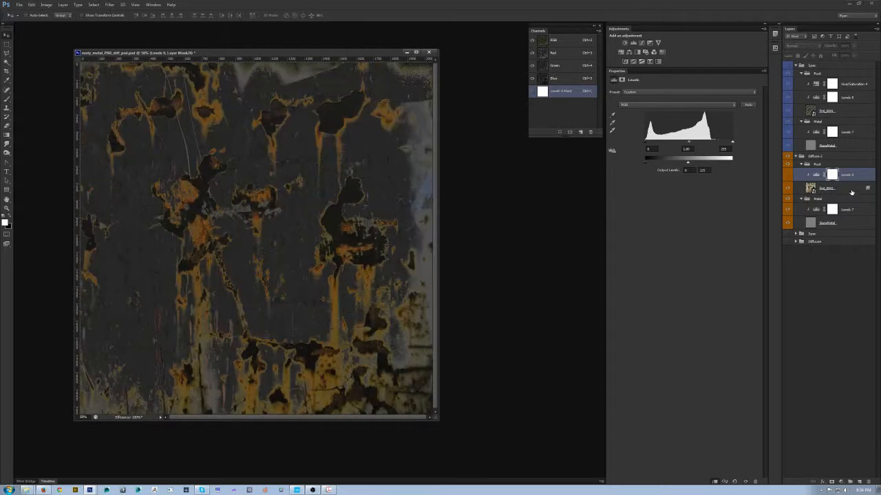
pyautogui.rightClick(850, 189)
pyautogui.click(830, 225)
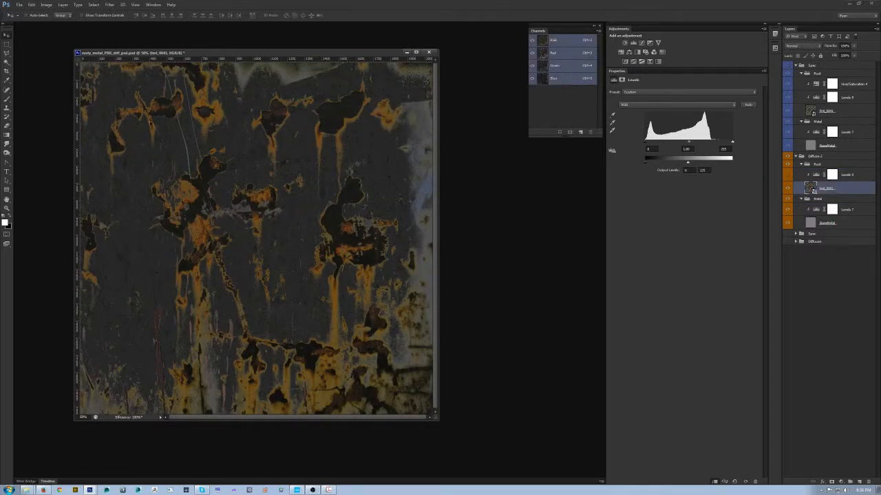
# - Show the diffuse rust's Levels adjustment again and toggle the upper Spec group to compare the specular and diffuse textures
pyautogui.click(788, 176)
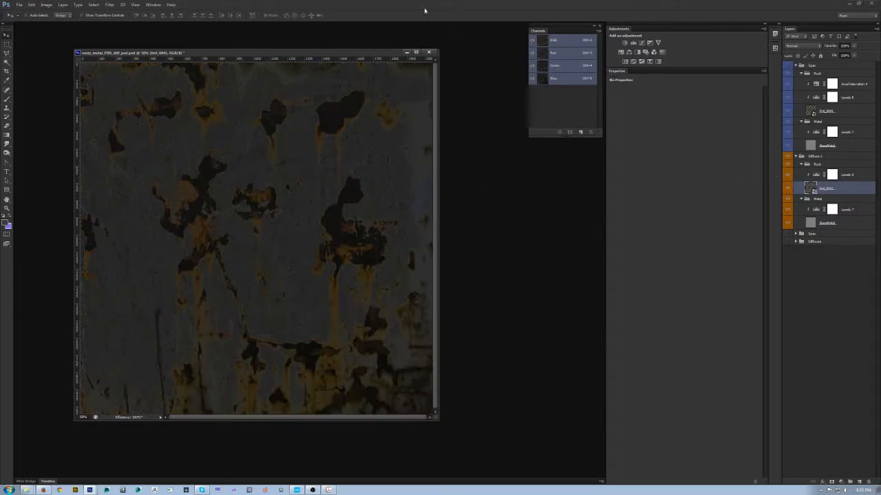
pyautogui.moveTo(224, 53); pyautogui.dragTo(227, 74)
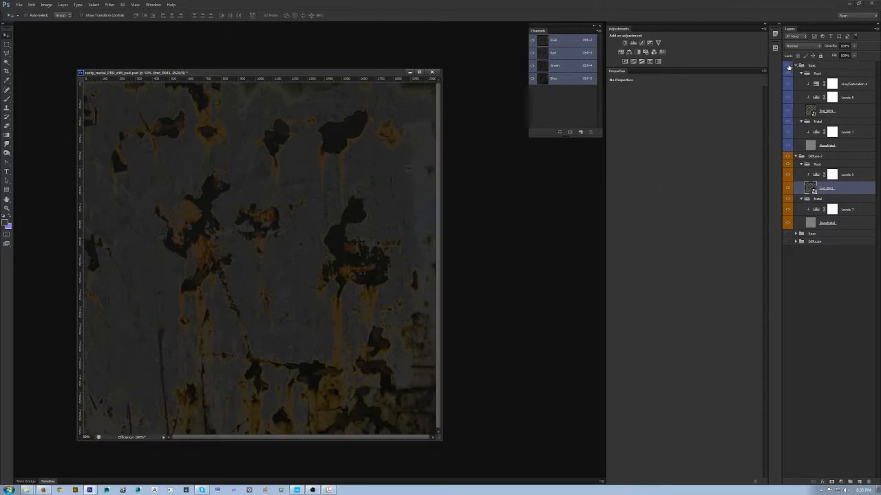
pyautogui.click(788, 66)
pyautogui.click(788, 66)
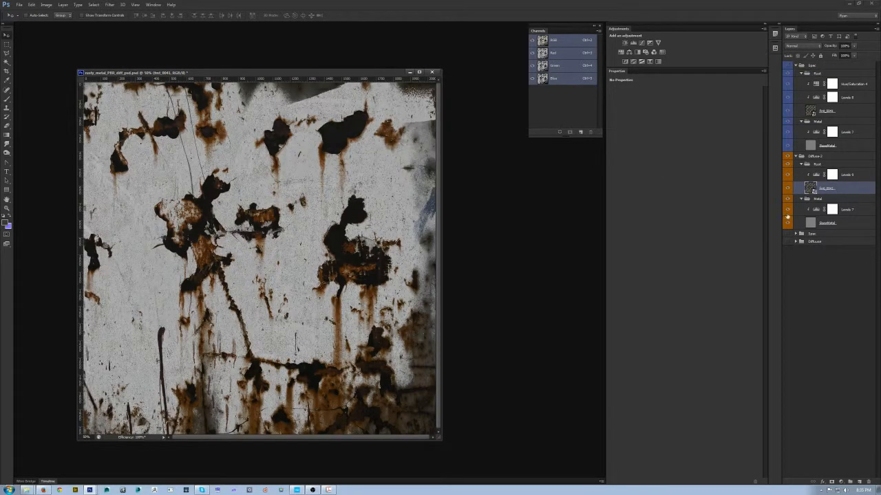
# - Export the diffuse texture in CryTIF format, overwriting rusty_metal_PBR2_diff.tif with the Diffuse_lowQ preset
pyautogui.hotkey('ctrl', 'shift', 's')
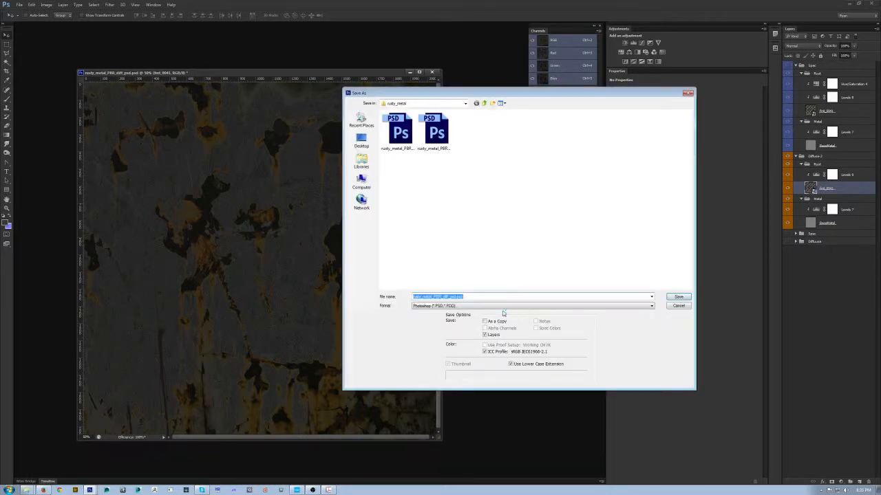
pyautogui.click(500, 306)
pyautogui.click(500, 332)
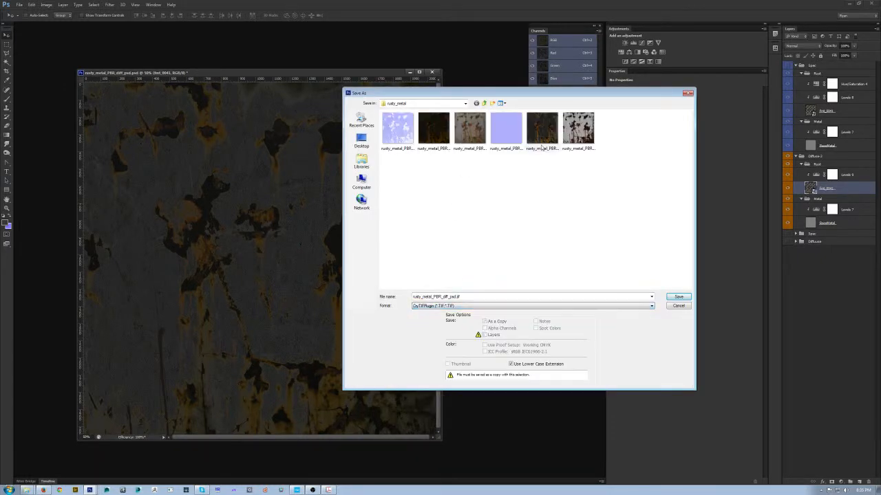
pyautogui.doubleClick(576, 132)
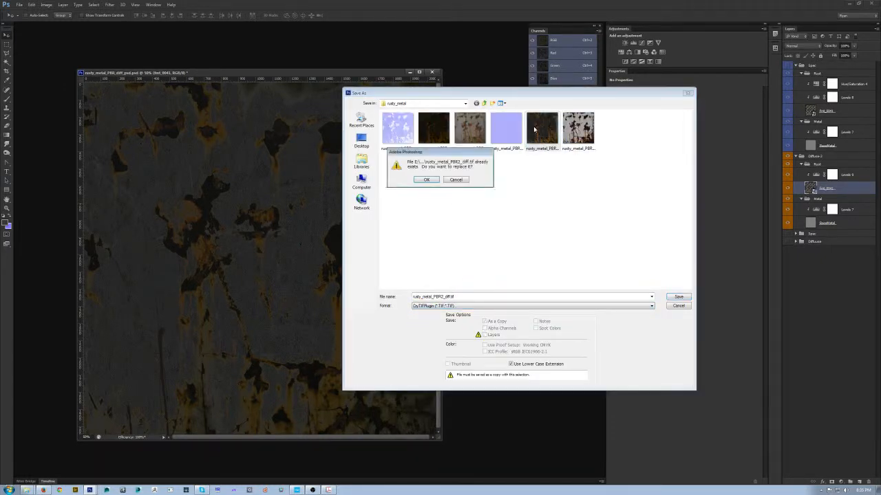
pyautogui.click(433, 179)
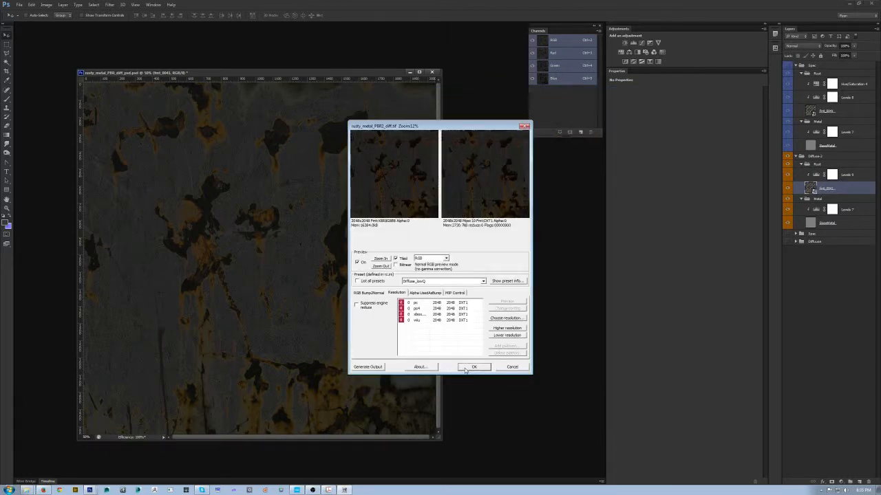
# - Switch to CRYENGINE and examine the updated diffuse texture on the spheres and slabs from afar and up close
pyautogui.click(296, 490)
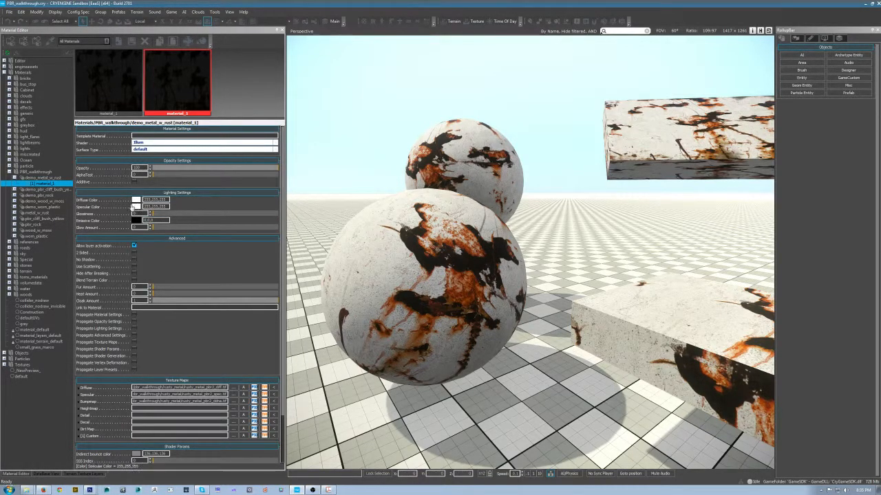
pyautogui.moveTo(426, 261)
pyautogui.mouseDown()
pyautogui.moveTo(592, 265)
pyautogui.moveTo(420, 261)
pyautogui.mouseUp()
pyautogui.press('s')
pyautogui.press('w')
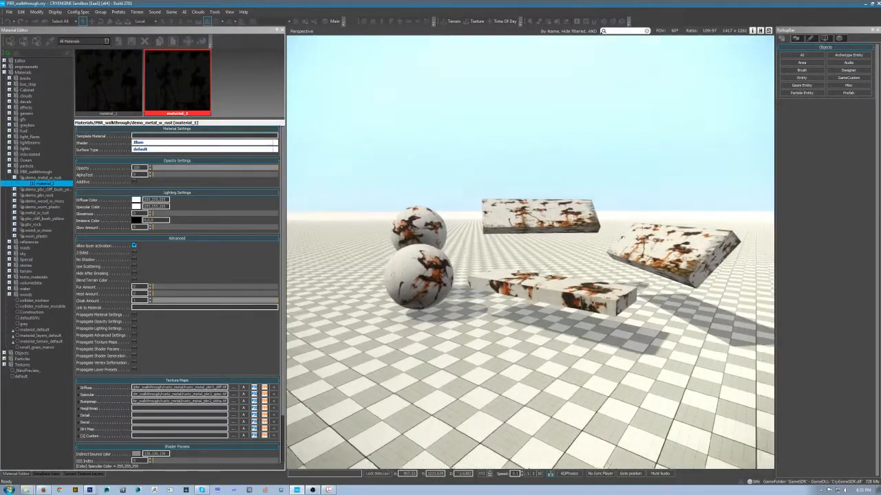
pyautogui.press('a')
pyautogui.press('w')
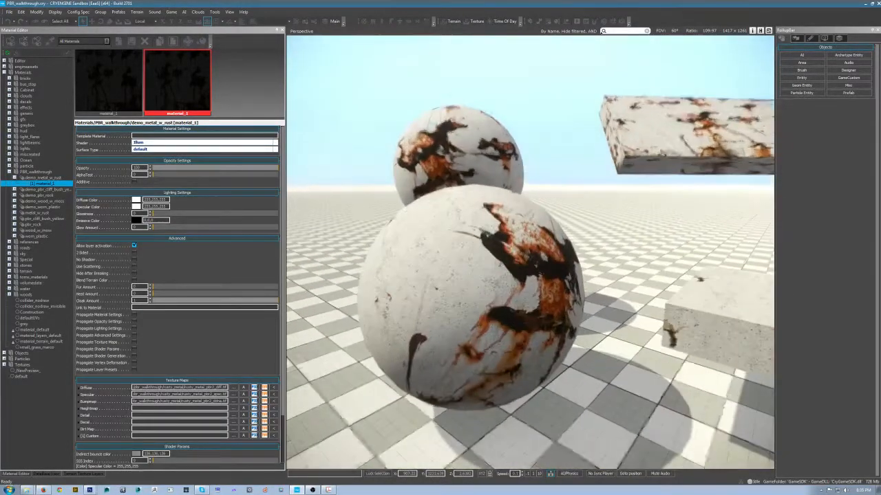
pyautogui.press('d')
pyautogui.press('w')
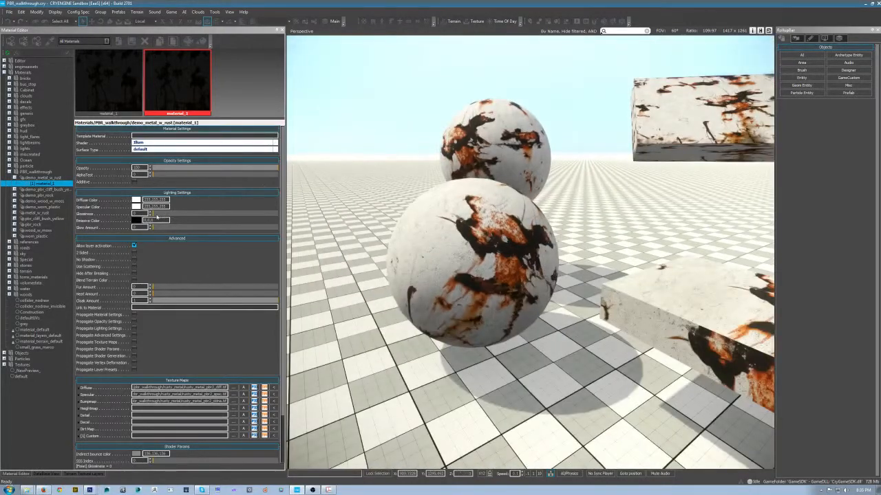
# - Set the material's glossiness to 255 and check the highlights on the front sphere up close
pyautogui.moveTo(214, 214); pyautogui.dragTo(296, 222)
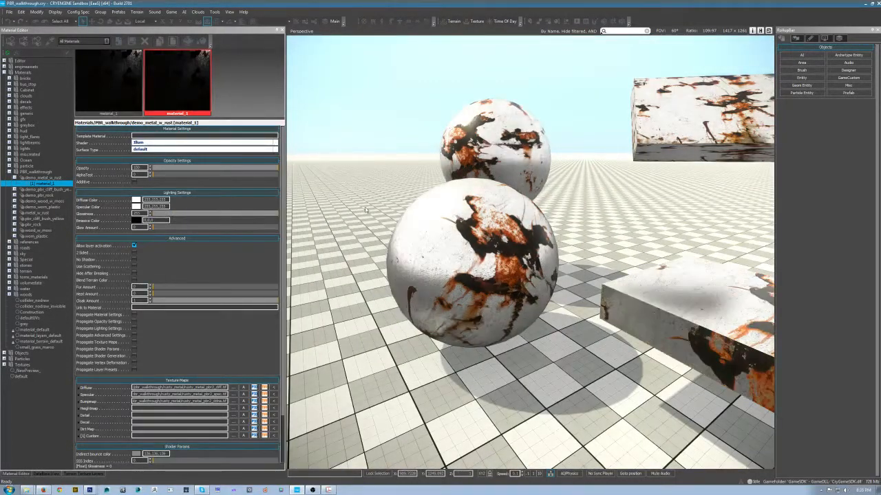
pyautogui.moveTo(96, 402)
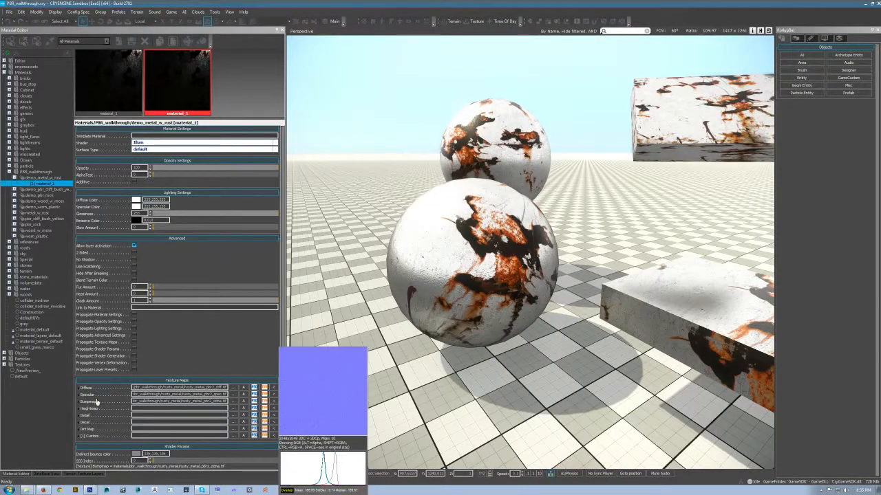
pyautogui.click(473, 262)
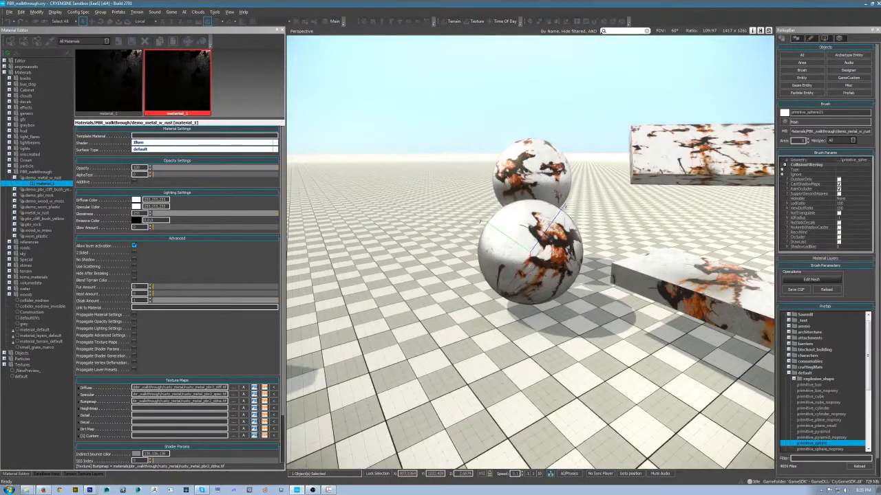
pyautogui.scroll(5, 530, 254)
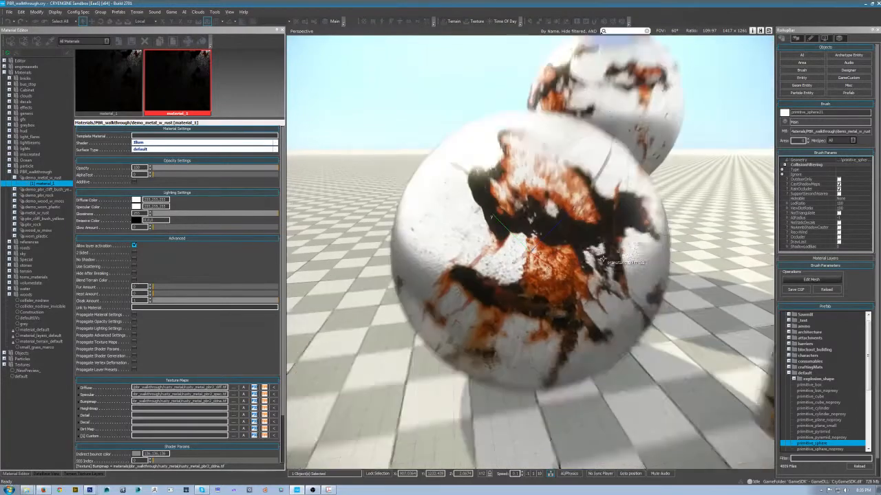
pyautogui.moveTo(476, 273); pyautogui.dragTo(492, 242)
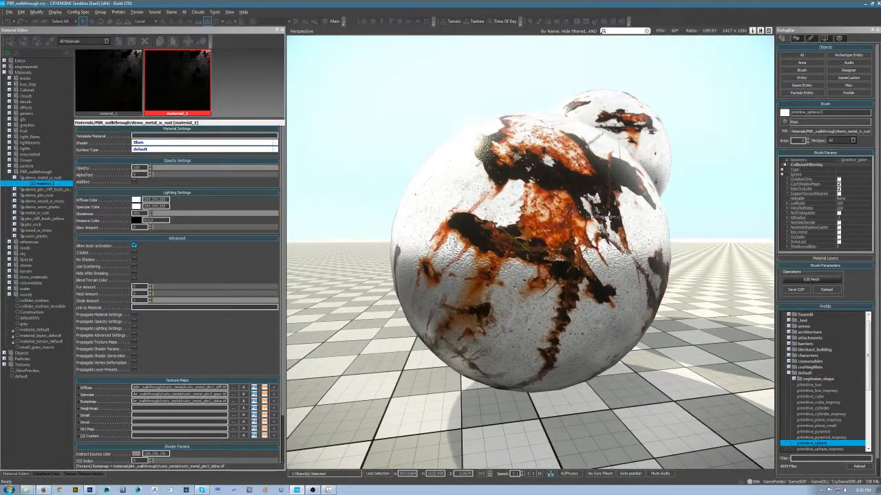
# - Examine how the glossy rust and metal areas reflect light on the lower slab and the spheres
pyautogui.scroll(-5, 530, 253)
pyautogui.click(636, 307)
pyautogui.scroll(-4, 637, 307)
pyautogui.moveTo(637, 307); pyautogui.dragTo(613, 288)
pyautogui.scroll(5, 622, 296)
pyautogui.moveTo(540, 290); pyautogui.dragTo(560, 286)
pyautogui.scroll(-3, 560, 286)
pyautogui.scroll(3, 551, 285)
# - Set the material's diffuse and specular colors to black (0,0,0) and inspect the surface response on the slab
pyautogui.click(136, 200)
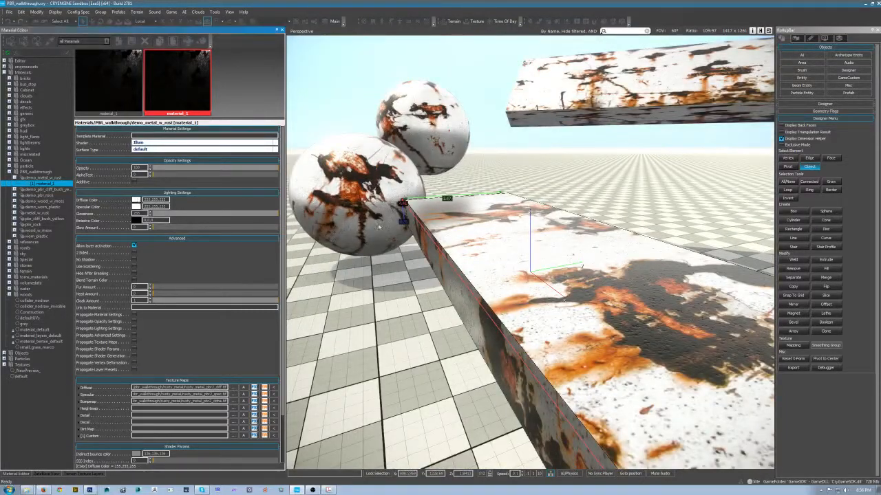
pyautogui.click(447, 256)
pyautogui.click(487, 210)
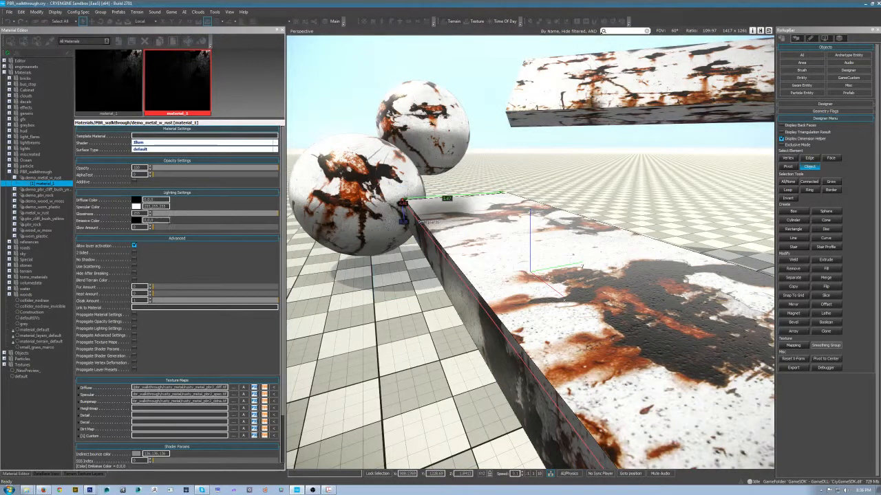
pyautogui.click(136, 207)
pyautogui.click(447, 257)
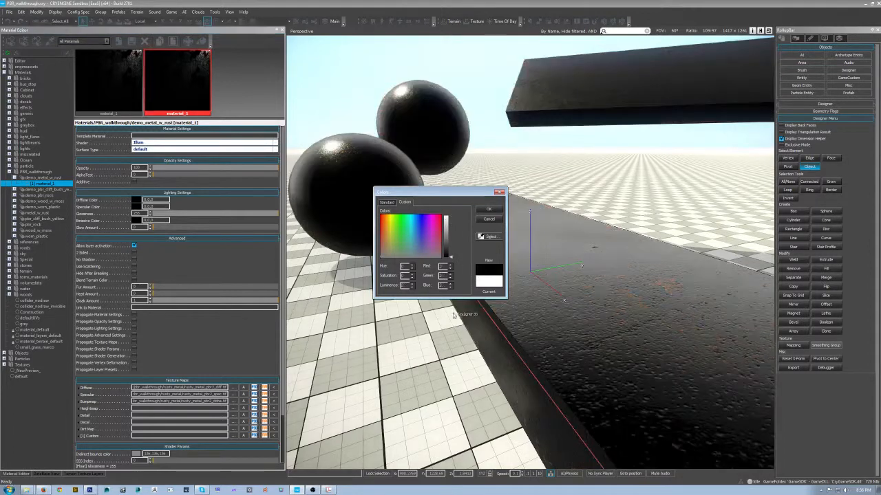
pyautogui.click(487, 209)
pyautogui.moveTo(589, 279); pyautogui.dragTo(568, 233)
pyautogui.scroll(-5, 615, 273)
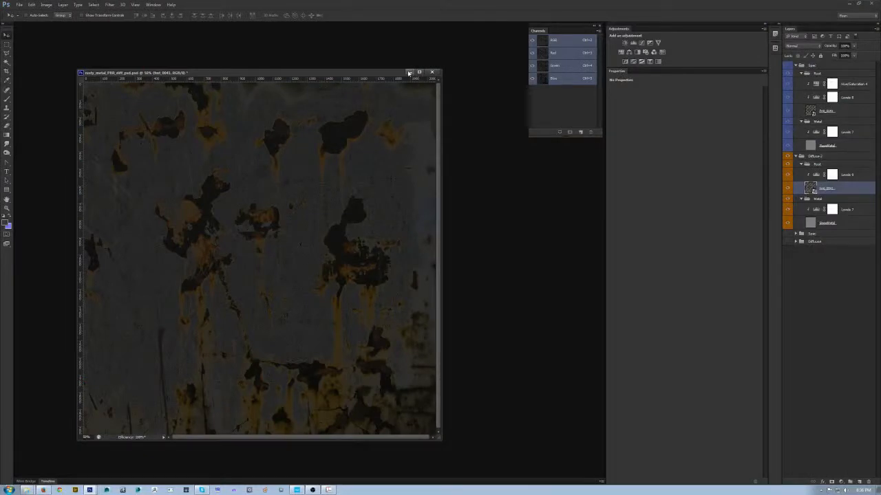
# - Switch to Photoshop and close the Untitled-1 document without saving it
pyautogui.hotkey('ctrl', 'Tab')
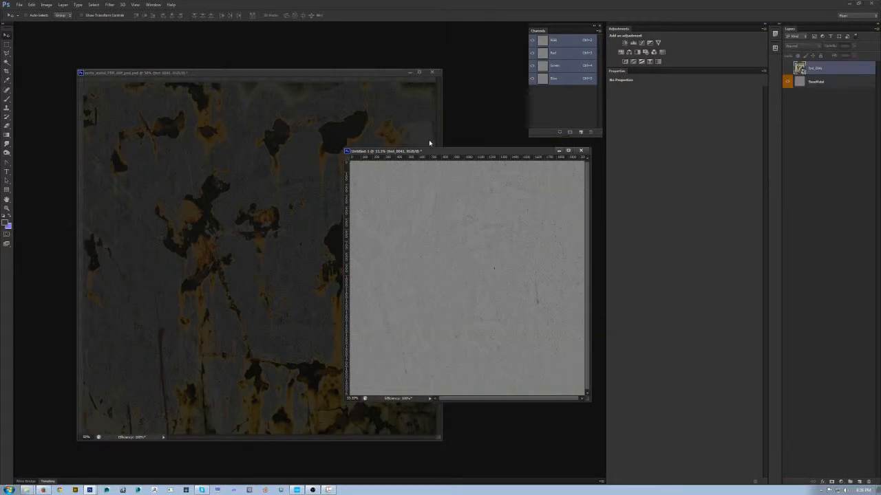
pyautogui.click(581, 150)
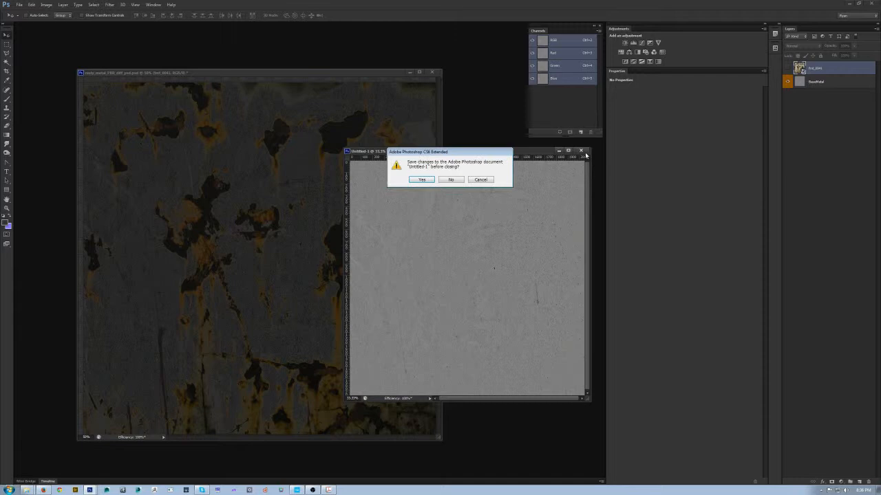
pyautogui.click(463, 179)
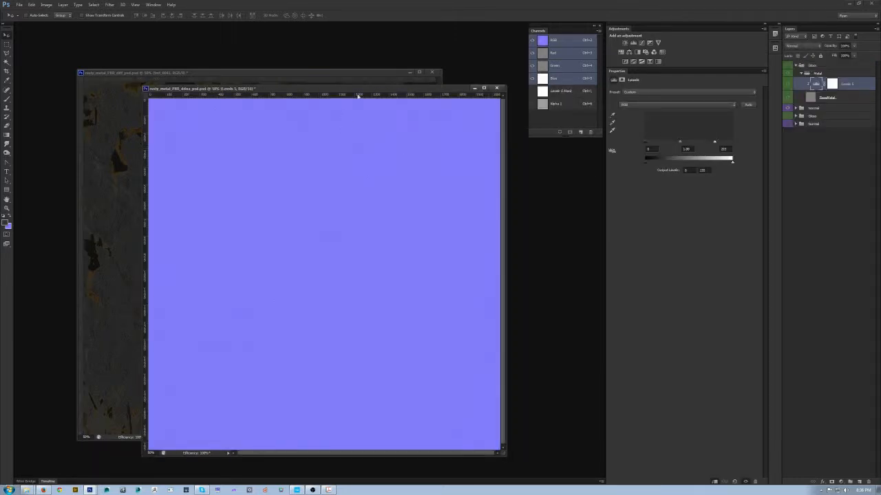
# - Offset the diffuse and ddna document windows so both can be reached, and make the ddna document active
pyautogui.moveTo(361, 91); pyautogui.dragTo(375, 101)
pyautogui.click(182, 75)
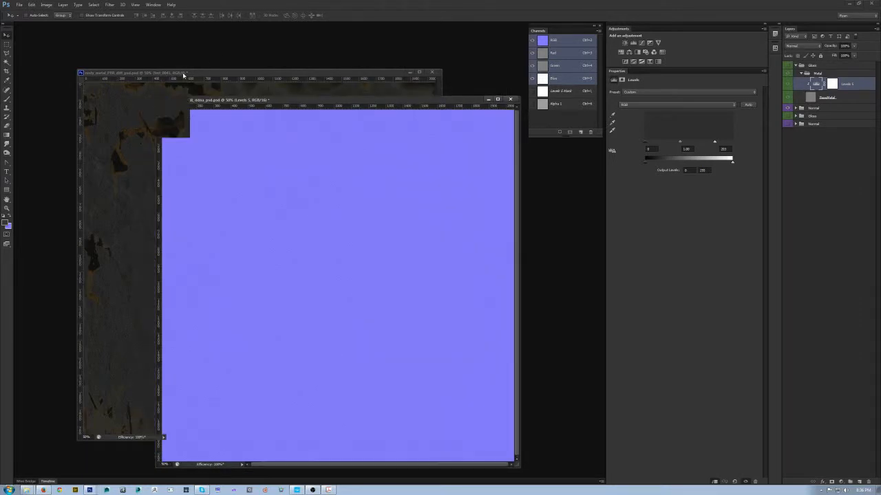
pyautogui.moveTo(139, 51); pyautogui.dragTo(138, 49)
pyautogui.click(451, 100)
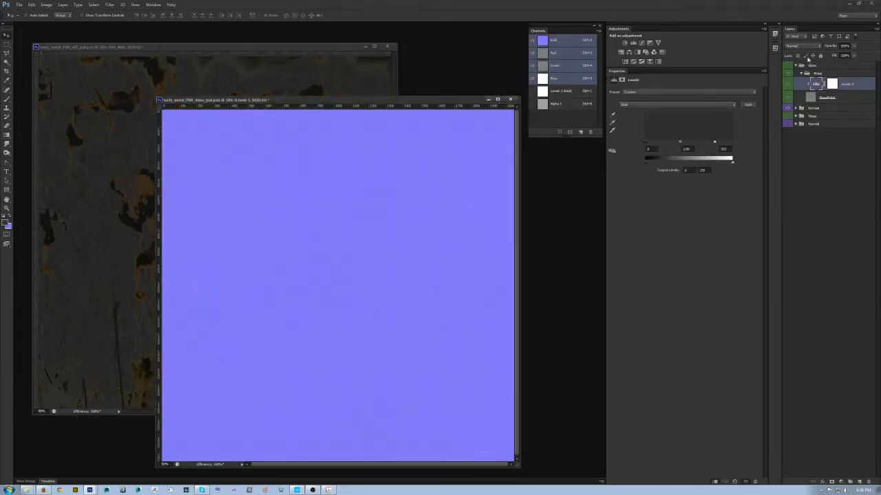
# - Collapse the upper Gloss group and remove the color labels from the lower Gloss and Normal groups
pyautogui.click(796, 65)
pyautogui.click(817, 81)
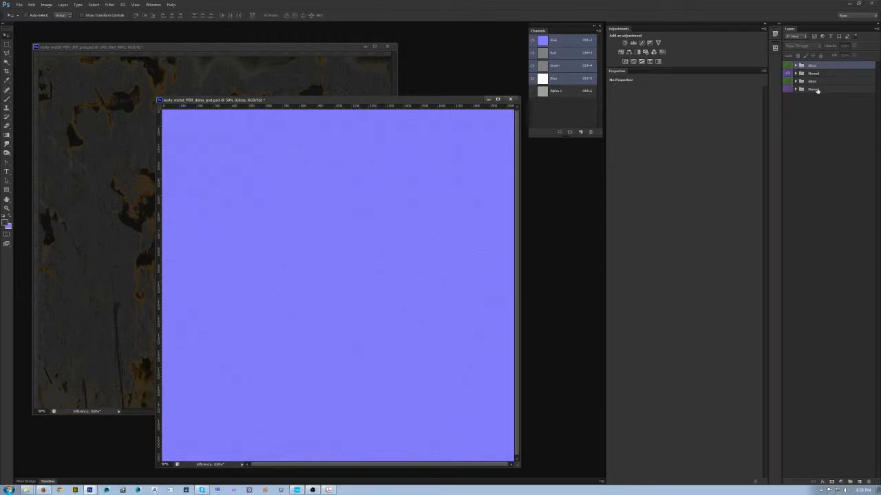
pyautogui.keyDown('shift'); pyautogui.click(817, 89); pyautogui.keyUp('shift')
pyautogui.rightClick(786, 91)
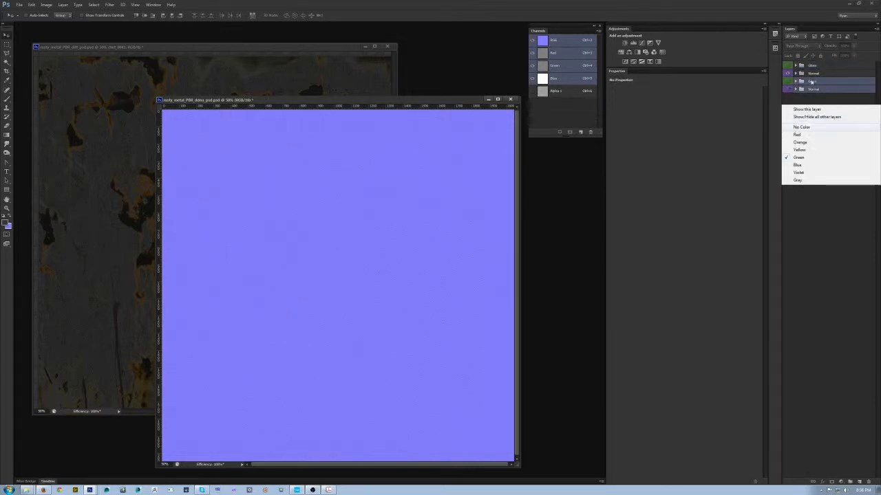
pyautogui.click(803, 127)
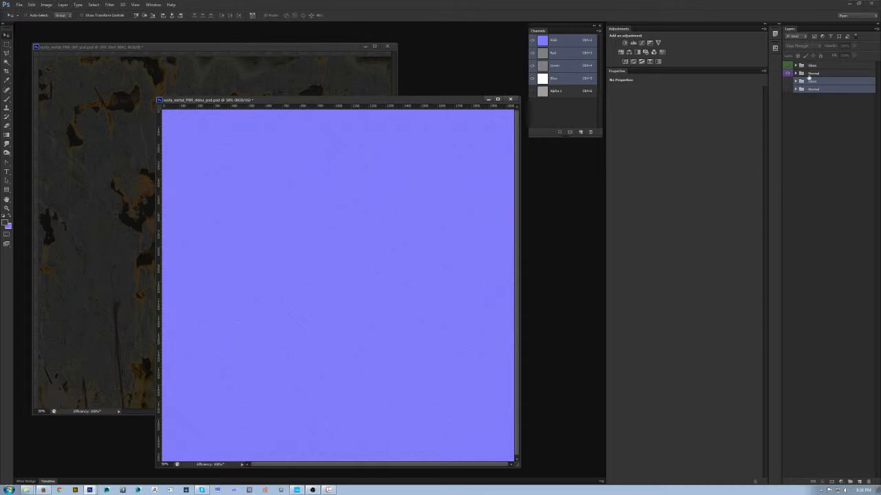
# - Put the upper Normal group's BaseMetal layer into a new group named Metal
pyautogui.click(796, 74)
pyautogui.click(796, 74)
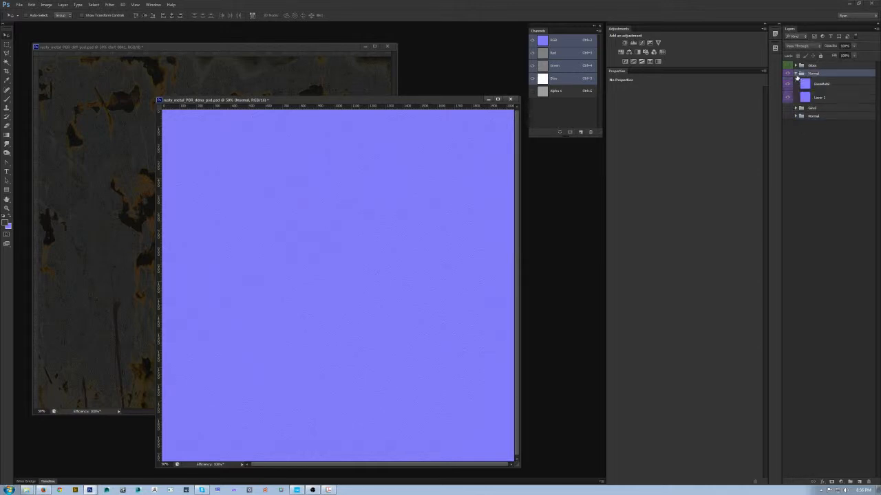
pyautogui.click(841, 86)
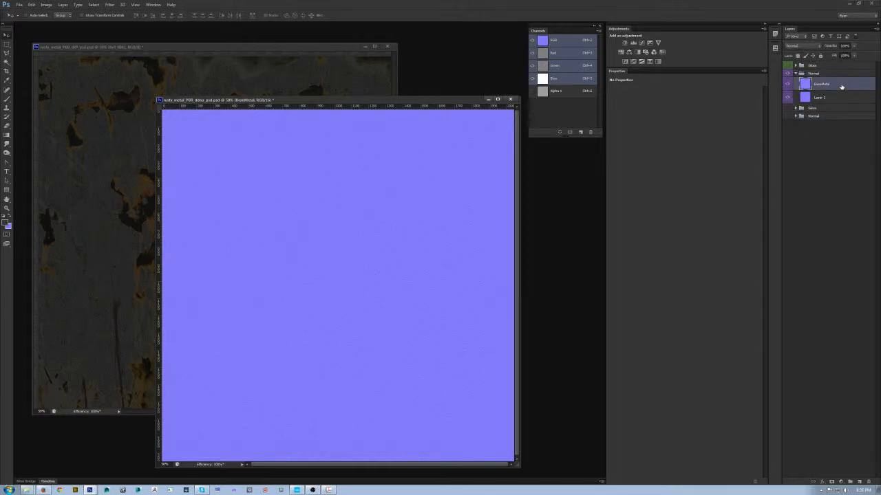
pyautogui.hotkey('ctrl', 'g')
pyautogui.doubleClick(822, 81)
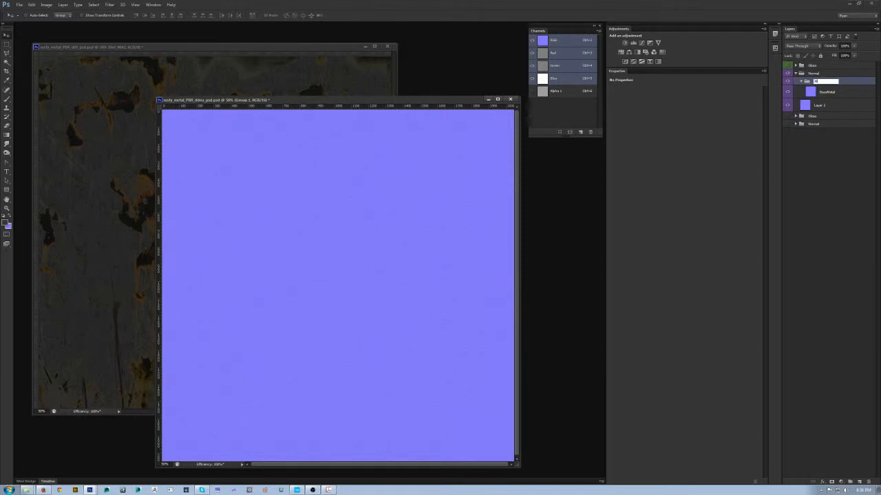
pyautogui.write('Metal')
pyautogui.press('Return')
# - Create an empty group named Rust above the Metal group in the upper Normal group
pyautogui.hotkey('ctrl', 'g')
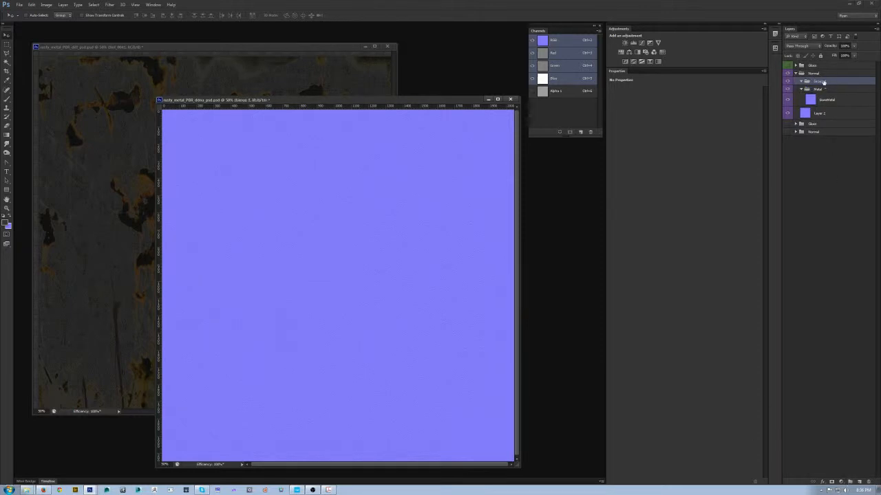
pyautogui.doubleClick(822, 82)
pyautogui.write('Rust')
pyautogui.press('Return')
# - Copy the rust texture layer from the diffuse document into the Rust group and clip a Hue/Saturation adjustment with saturation -100 to it
pyautogui.click(168, 90)
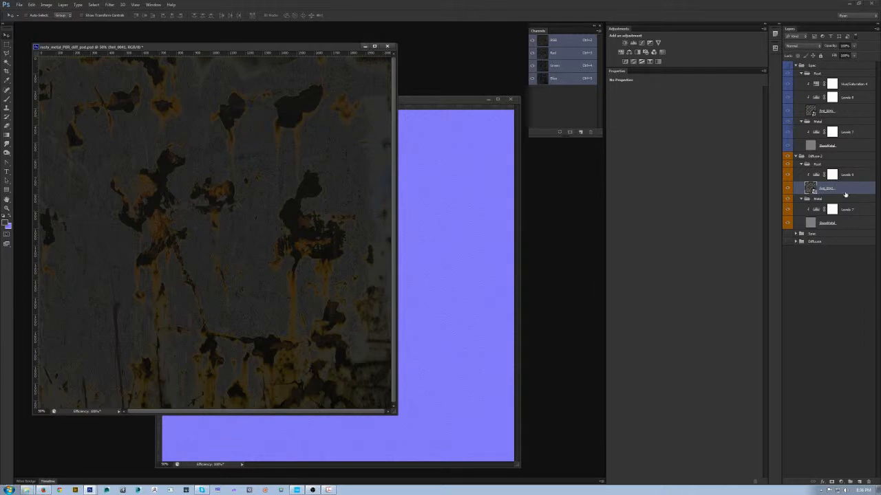
pyautogui.click(460, 198)
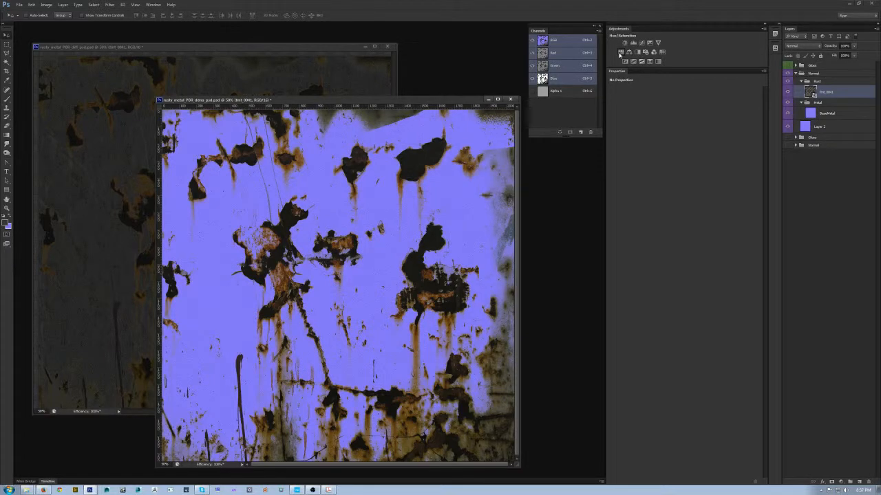
pyautogui.click(620, 53)
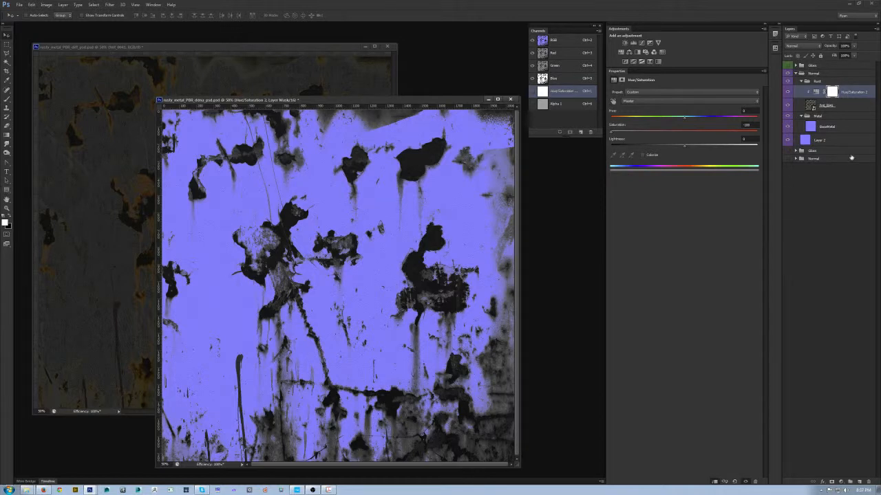
# - Add a new layer above the Rust group's Hue/Saturation adjustment, fill it with 50% gray, and compare it with the flat normal base layer
pyautogui.hotkey('ctrl', 'shift', 'n')
pyautogui.press('Return')
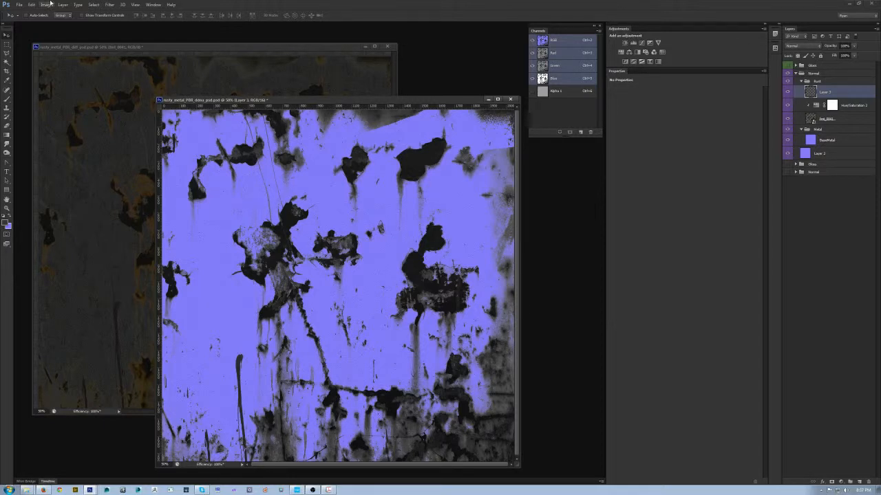
pyautogui.click(32, 5)
pyautogui.click(60, 103)
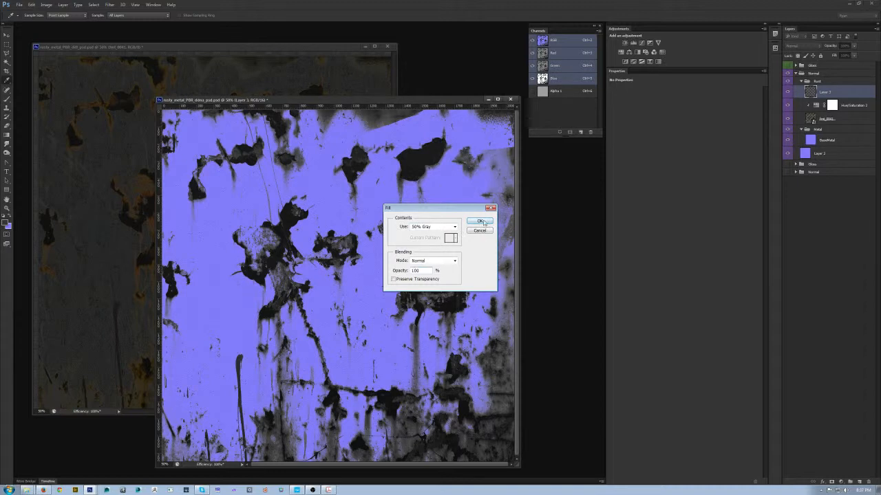
pyautogui.click(479, 221)
pyautogui.press('v')
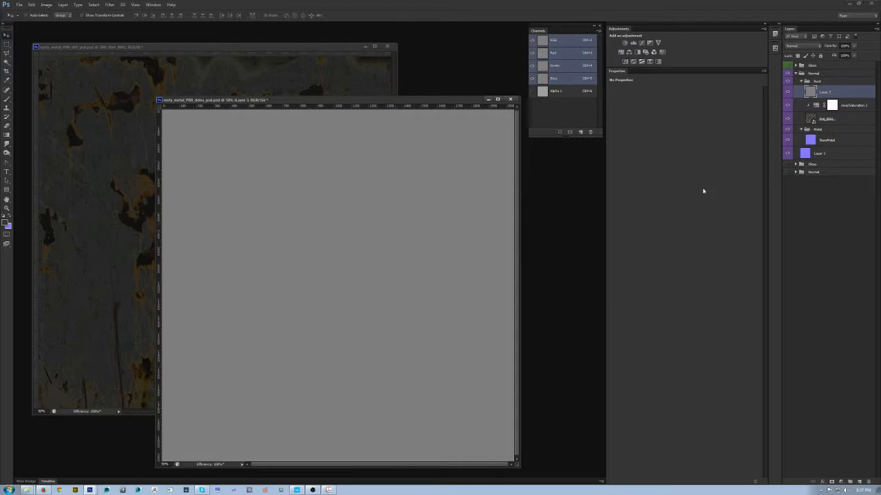
pyautogui.click(787, 153)
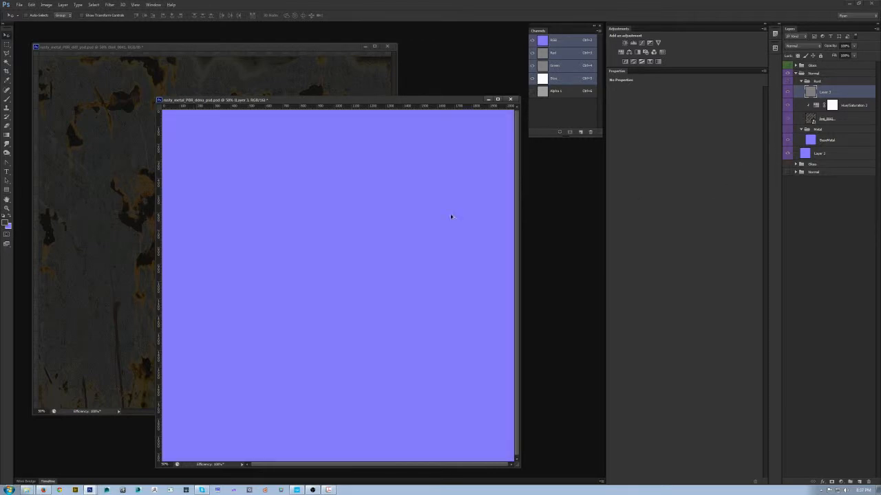
pyautogui.click(788, 154)
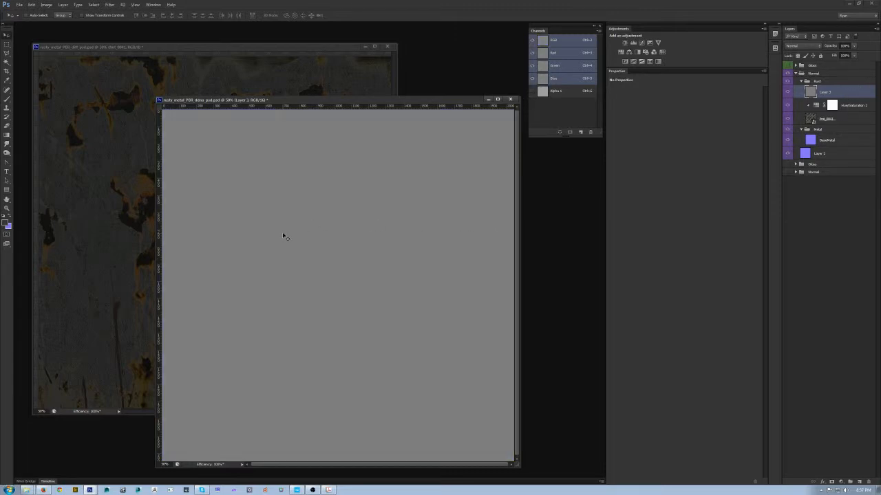
# - Paint a black zigzag on the left half of the gray test layer and a white zigzag on the right half
pyautogui.press('b')
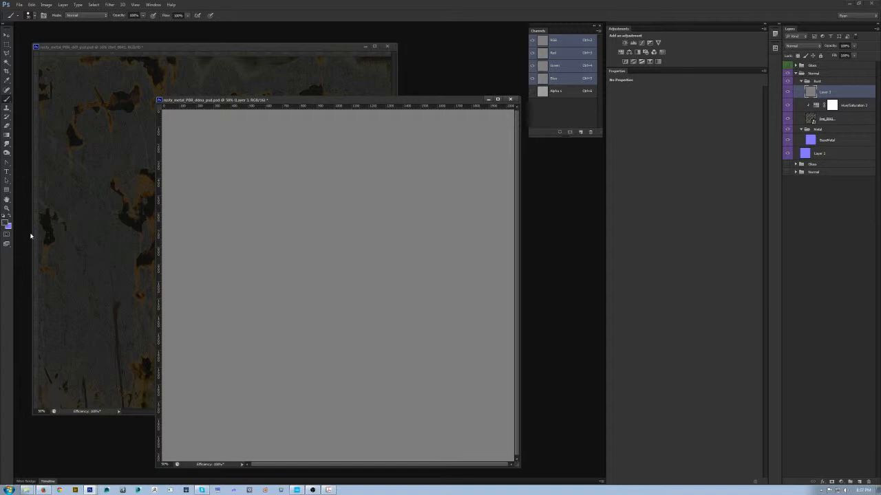
pyautogui.press('d')
pyautogui.moveTo(221, 173)
pyautogui.mouseDown()
pyautogui.moveTo(219, 392)
pyautogui.moveTo(258, 161)
pyautogui.moveTo(277, 411)
pyautogui.mouseUp()
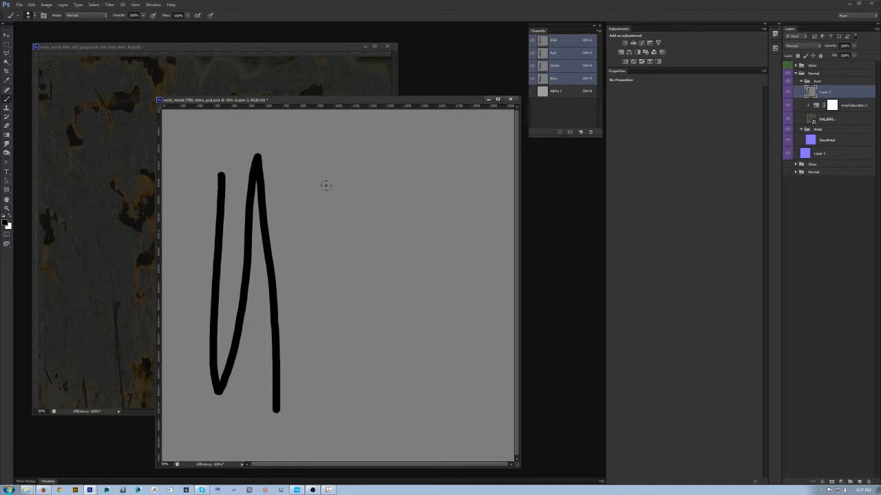
pyautogui.press('x')
pyautogui.moveTo(406, 167)
pyautogui.mouseDown()
pyautogui.moveTo(416, 388)
pyautogui.moveTo(439, 228)
pyautogui.moveTo(460, 373)
pyautogui.moveTo(474, 145)
pyautogui.moveTo(500, 389)
pyautogui.mouseUp()
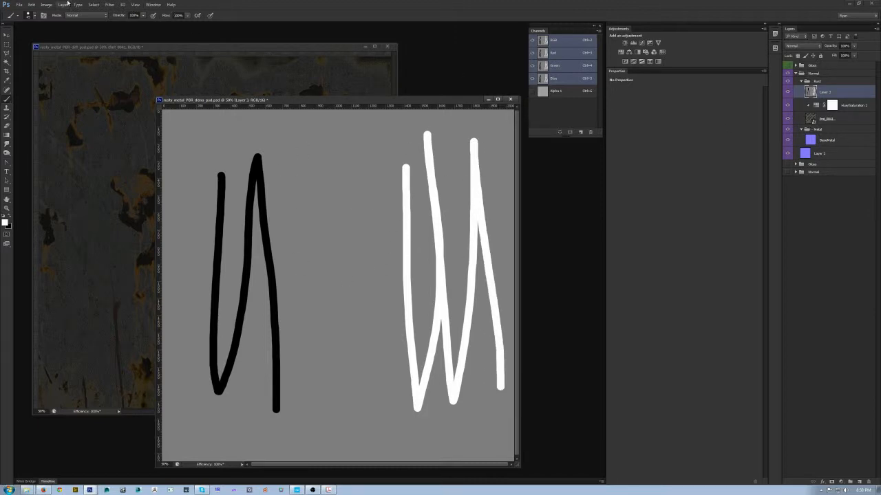
# - Convert the painted test layer to a normal map with NVIDIA NormalMapFilter and delete the layer
pyautogui.click(109, 5)
pyautogui.moveTo(127, 143)
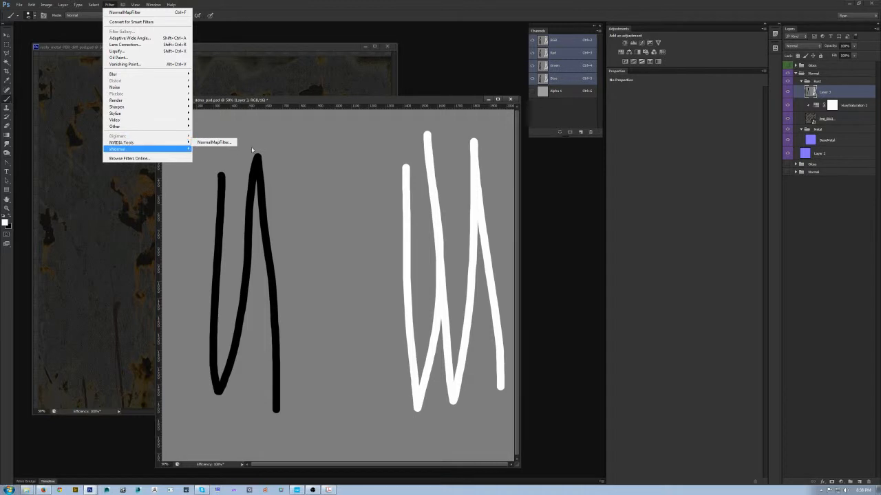
pyautogui.click(215, 142)
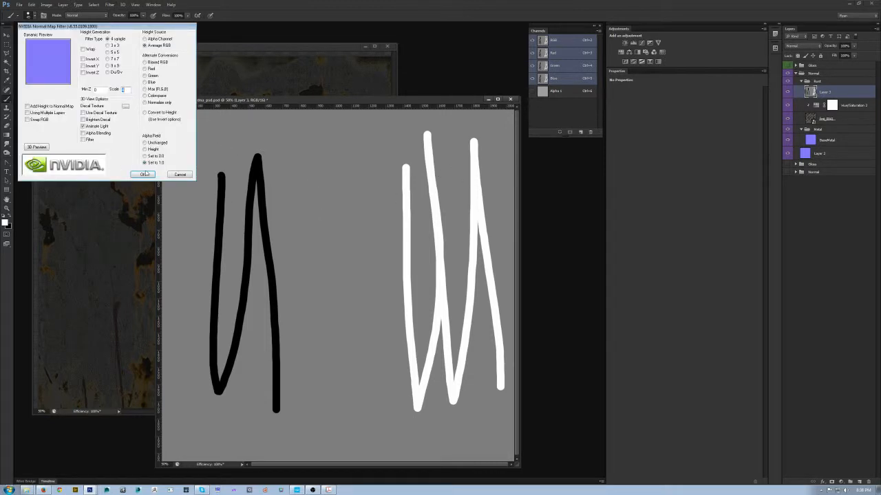
pyautogui.click(142, 174)
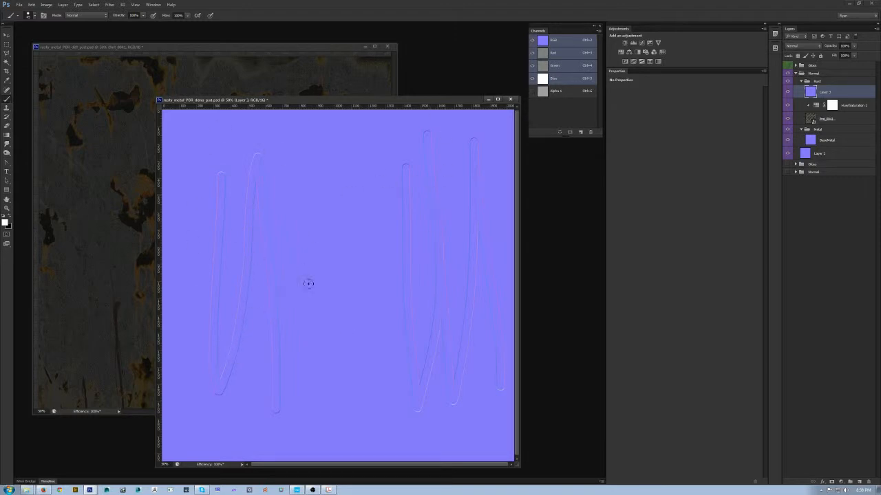
pyautogui.moveTo(845, 92); pyautogui.dragTo(869, 476)
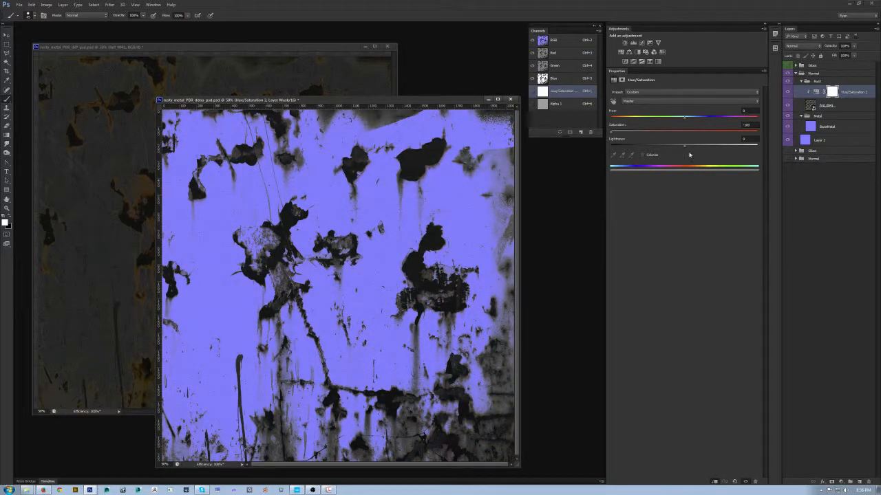
pyautogui.click(843, 105)
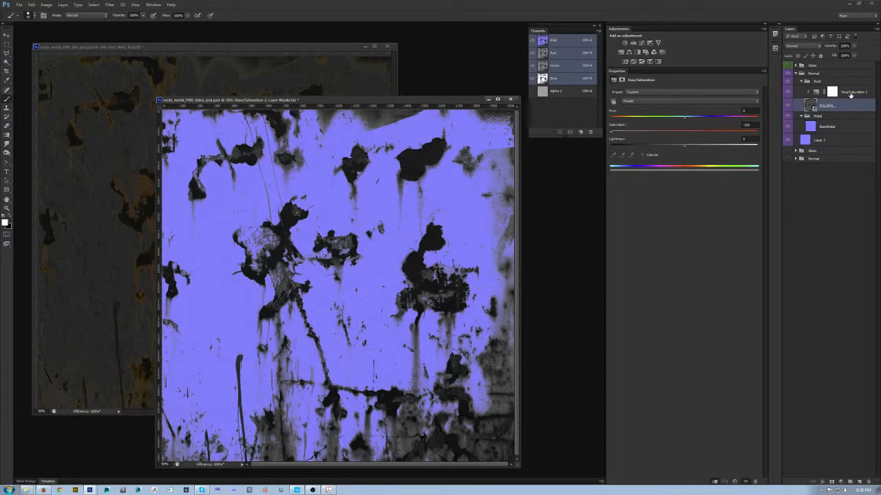
pyautogui.keyDown('shift'); pyautogui.click(851, 95); pyautogui.keyUp('shift')
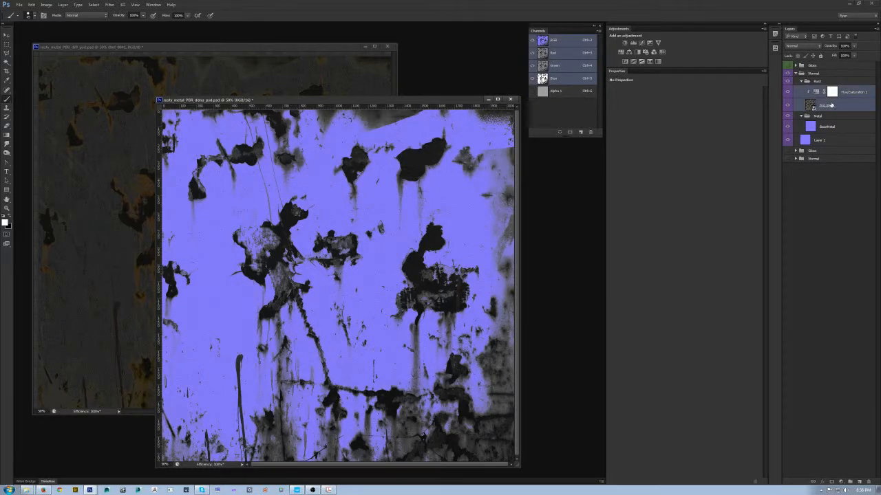
pyautogui.hotkey('ctrl', 'j')
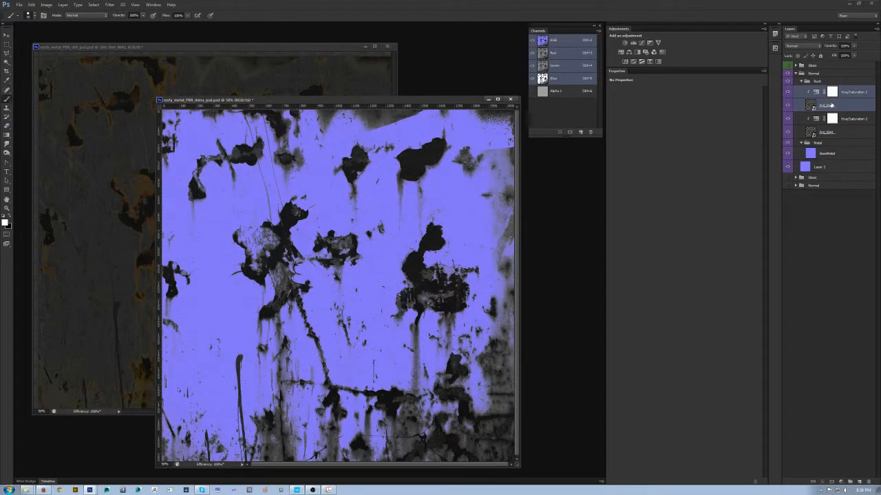
pyautogui.press('Delete')
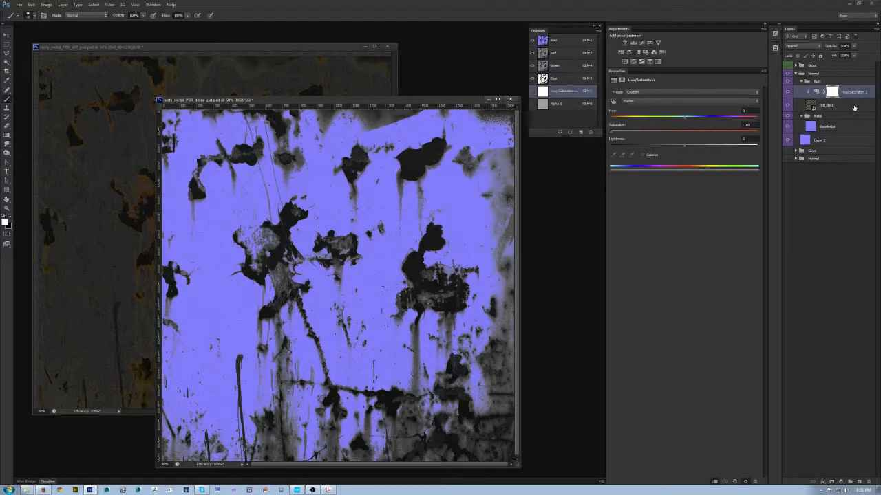
# - Combine duplicates of the rust texture and its Hue/Saturation adjustment into one smart object in the Rust group, and hide the originals
pyautogui.keyDown('shift'); pyautogui.click(847, 106); pyautogui.keyUp('shift')
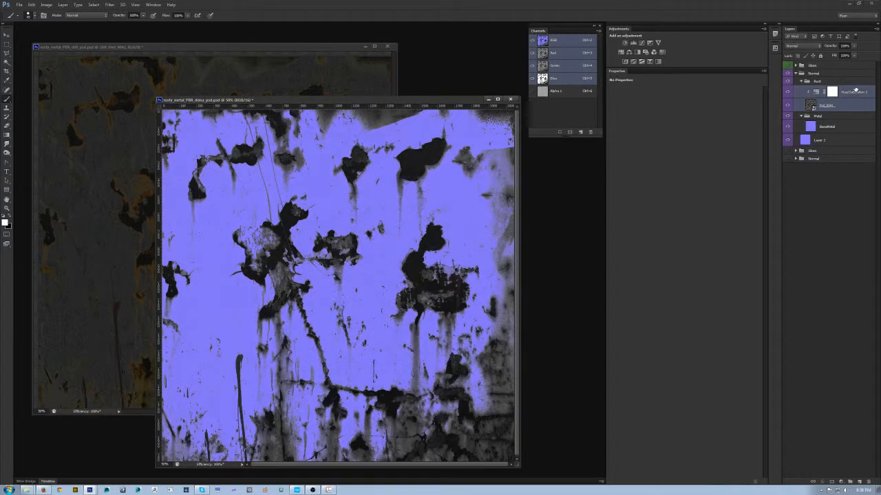
pyautogui.moveTo(855, 93); pyautogui.dragTo(818, 317)
pyautogui.moveTo(849, 466); pyautogui.dragTo(860, 480)
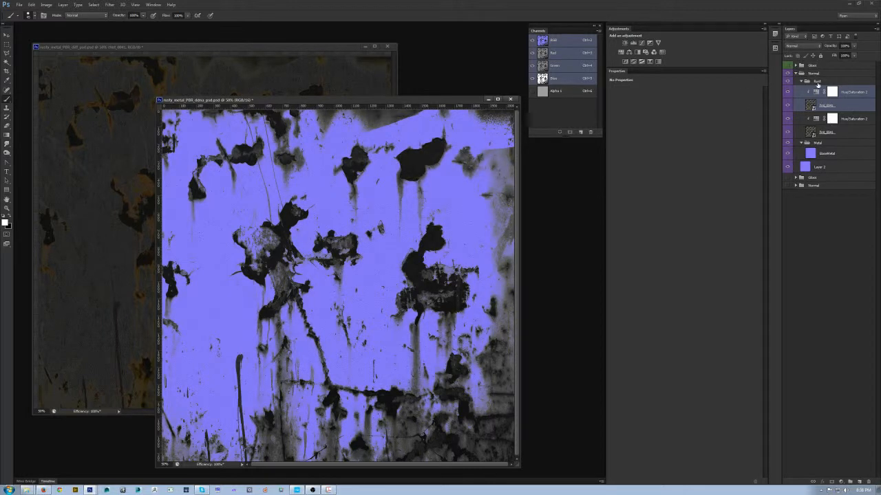
pyautogui.rightClick(858, 104)
pyautogui.click(822, 132)
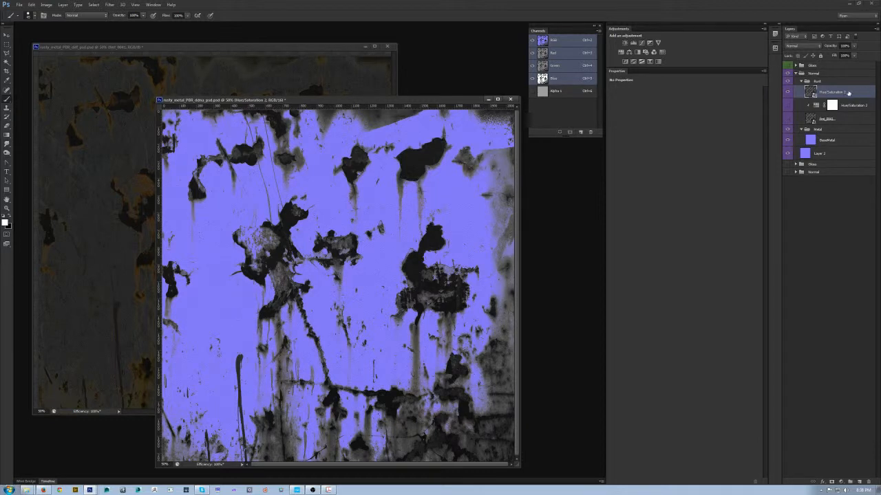
# - Rasterize the combined rust smart object and convert it to a normal map with NVIDIA NormalMapFilter
pyautogui.rightClick(850, 93)
pyautogui.click(821, 166)
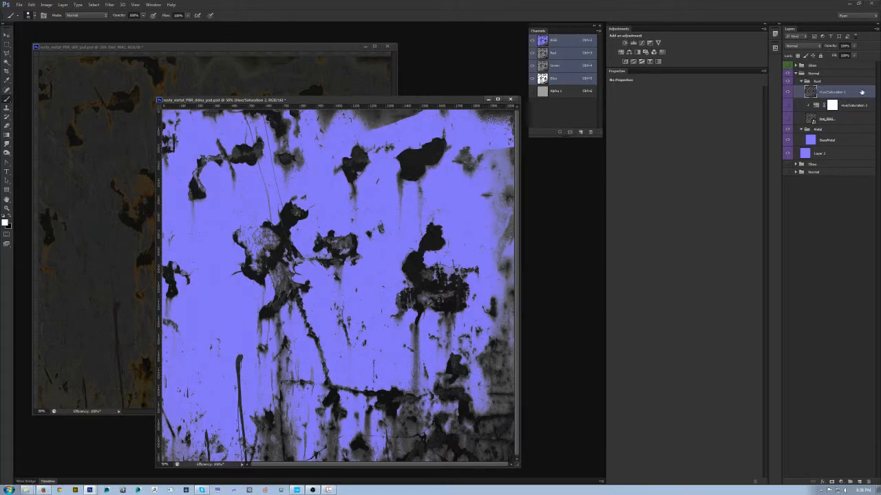
pyautogui.click(110, 4)
pyautogui.moveTo(121, 143)
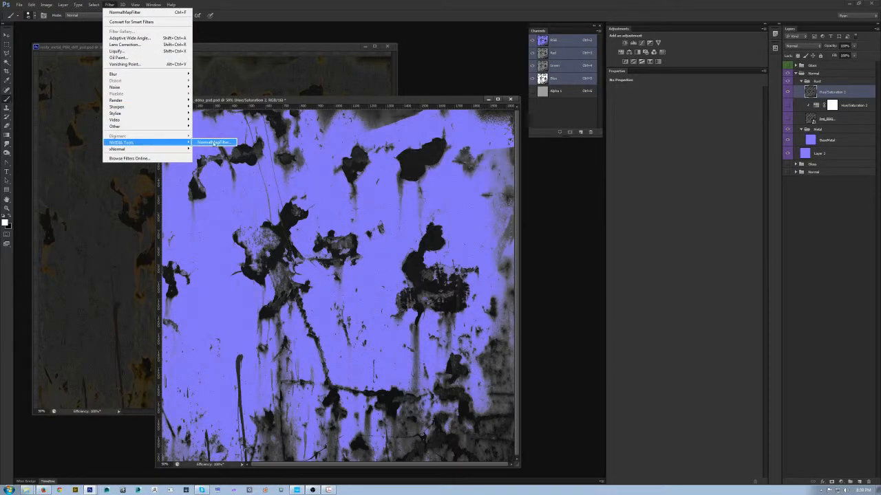
pyautogui.click(213, 143)
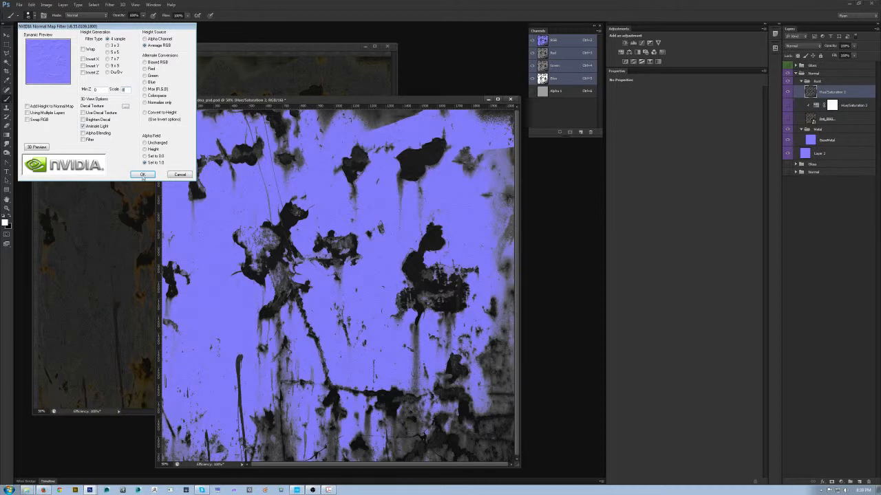
pyautogui.click(143, 175)
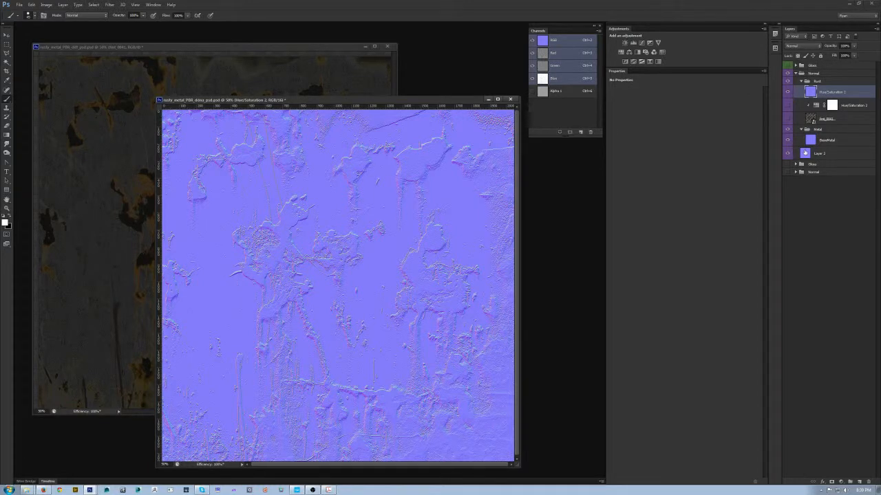
# - Collapse the Metal group and select the rust normal map layer in the Rust group
pyautogui.click(802, 130)
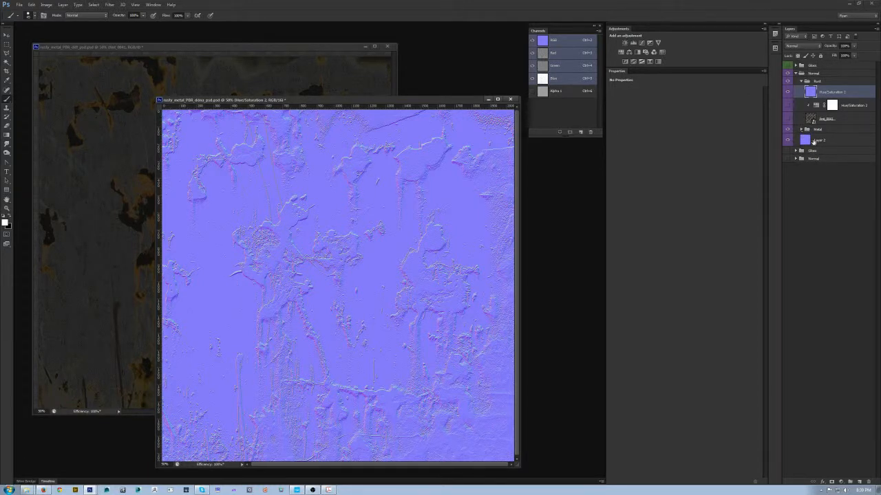
pyautogui.click(874, 143)
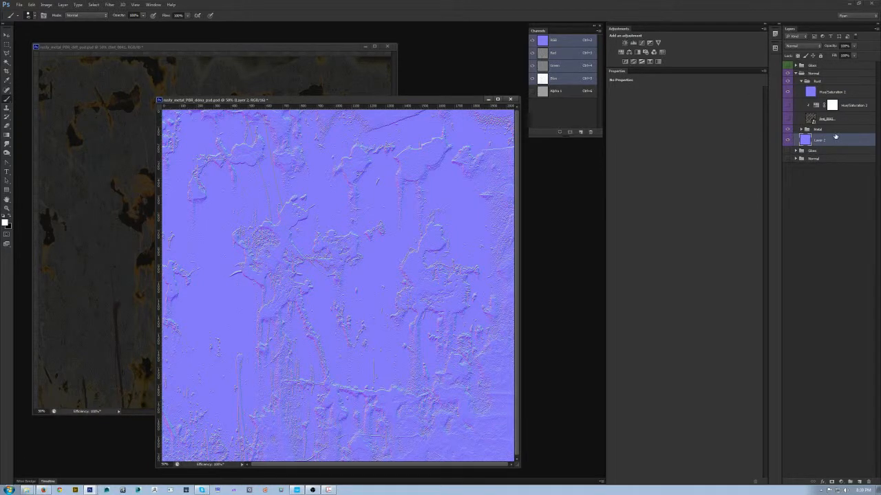
pyautogui.click(858, 91)
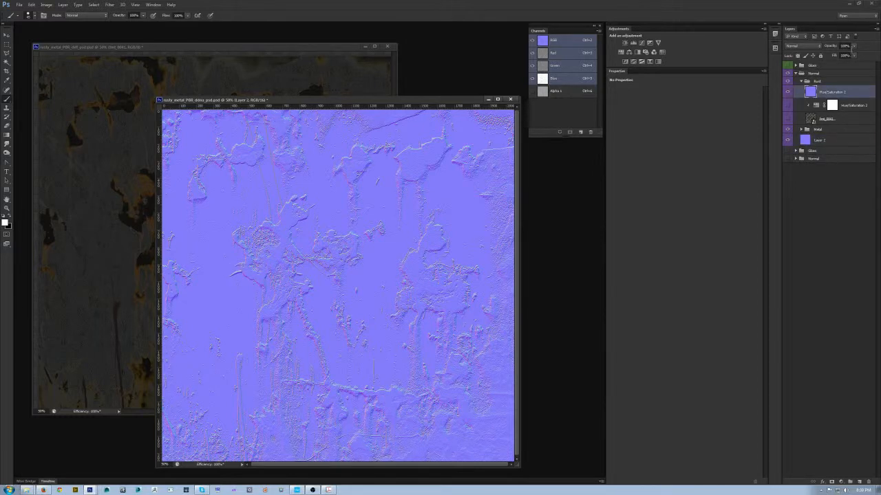
# - Examine the rust normal map at 200% zoom and toggle its visibility to compare it with the base metal normals
pyautogui.moveTo(854, 51)
pyautogui.mouseDown()
pyautogui.moveTo(826, 57)
pyautogui.moveTo(857, 61)
pyautogui.moveTo(847, 62)
pyautogui.mouseUp()
pyautogui.click(837, 94)
pyautogui.click(797, 48)
pyautogui.click(797, 49)
pyautogui.keyDown('ctrl'); pyautogui.click(274, 187); pyautogui.keyUp('ctrl')
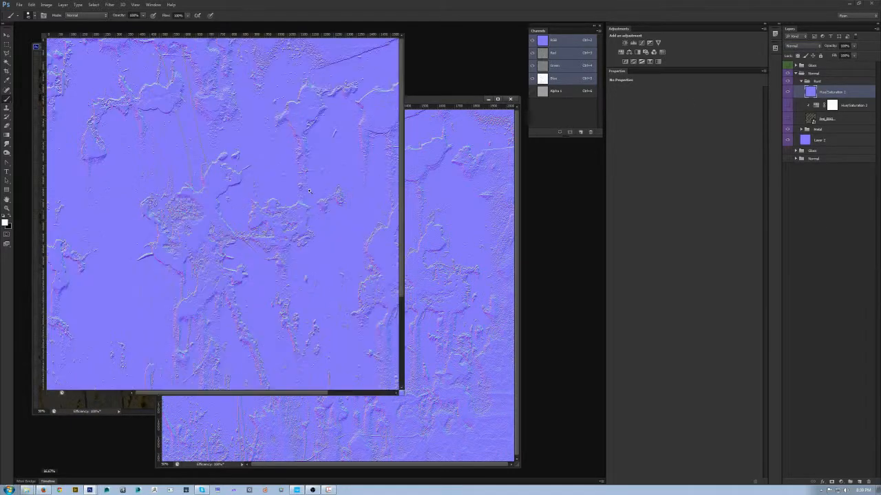
pyautogui.keyDown('ctrl'); pyautogui.click(305, 189); pyautogui.keyUp('ctrl')
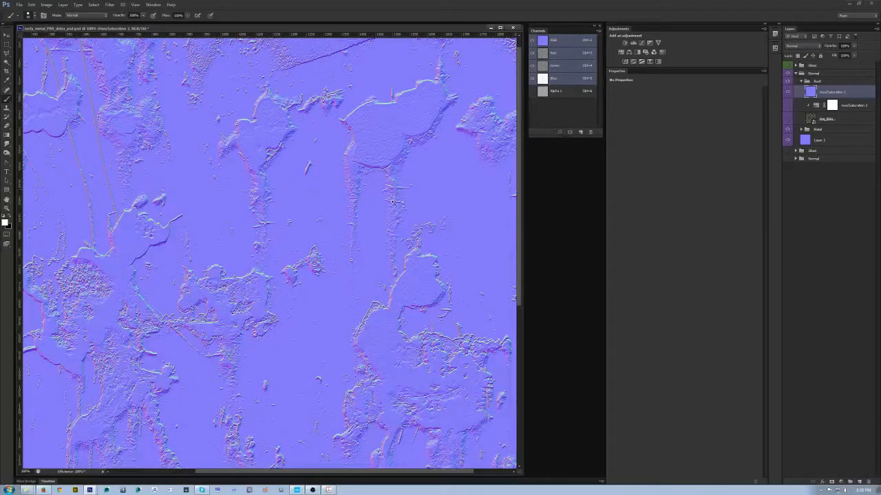
pyautogui.keyDown('ctrl'); pyautogui.click(305, 190); pyautogui.keyUp('ctrl')
pyautogui.click(787, 91)
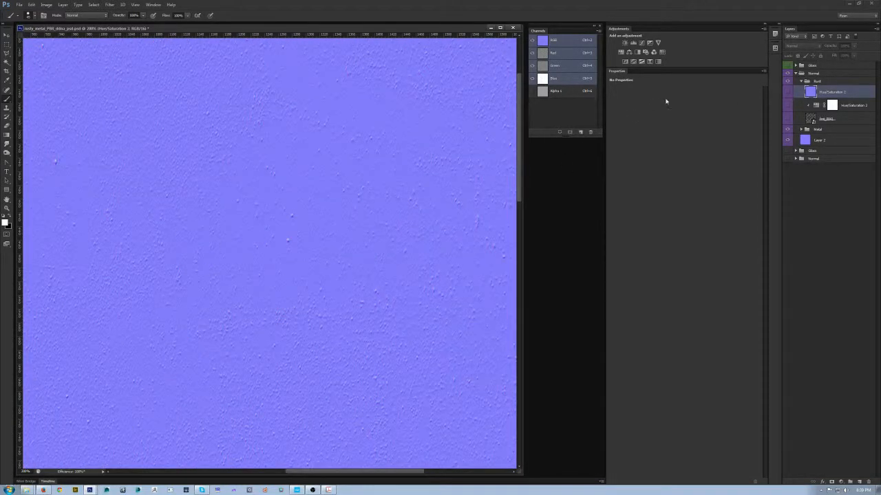
pyautogui.click(787, 92)
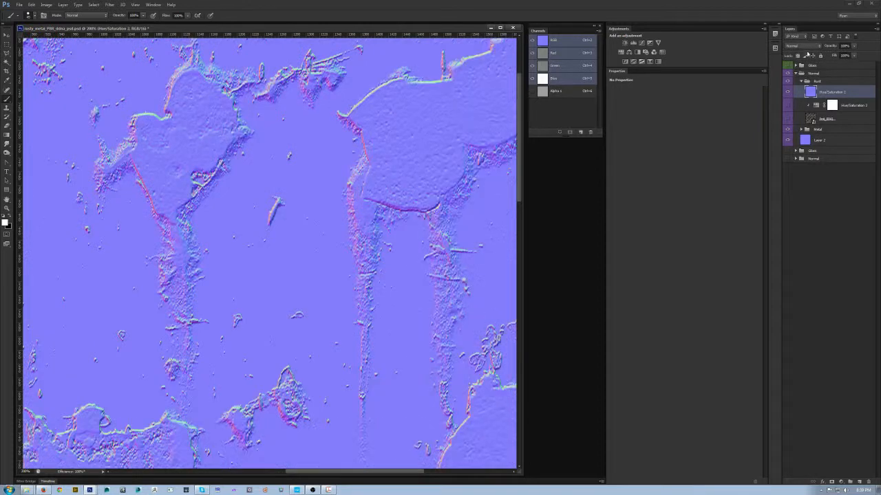
# - Set the rust normal map layer's blend mode to Overlay and lower its opacity to about 70%
pyautogui.click(804, 46)
pyautogui.click(803, 136)
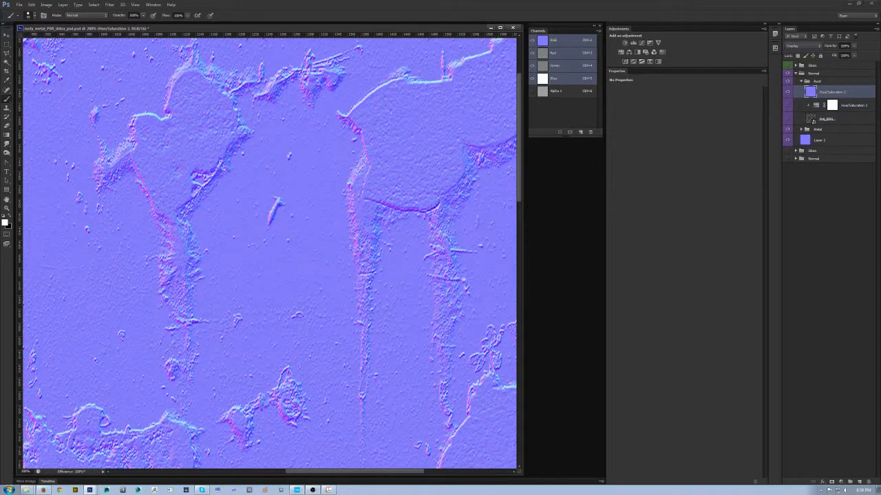
pyautogui.keyDown('alt'); pyautogui.click(271, 305); pyautogui.keyUp('alt')
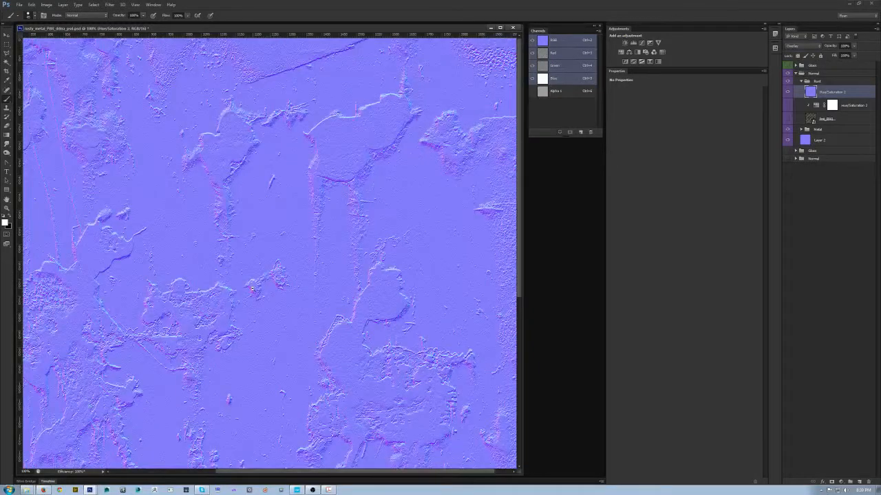
pyautogui.click(853, 46)
pyautogui.moveTo(844, 54); pyautogui.dragTo(847, 55)
pyautogui.keyDown('alt'); pyautogui.click(185, 216); pyautogui.keyUp('alt')
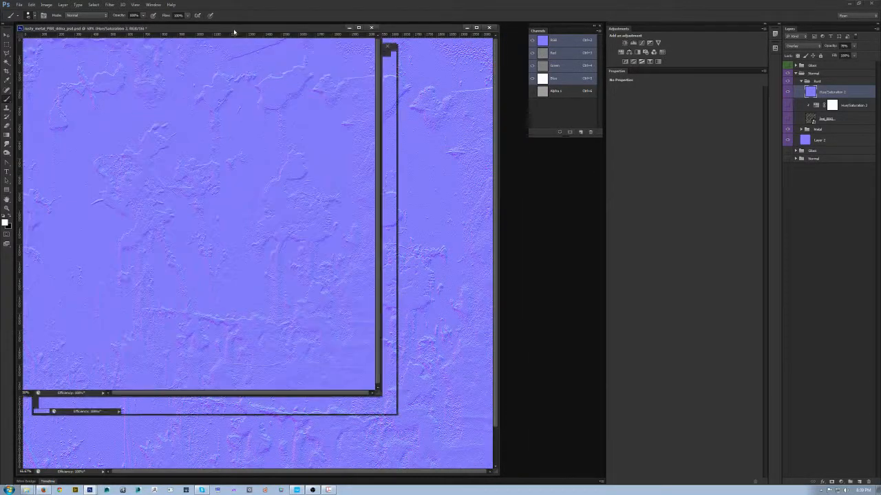
pyautogui.moveTo(227, 29); pyautogui.dragTo(352, 90)
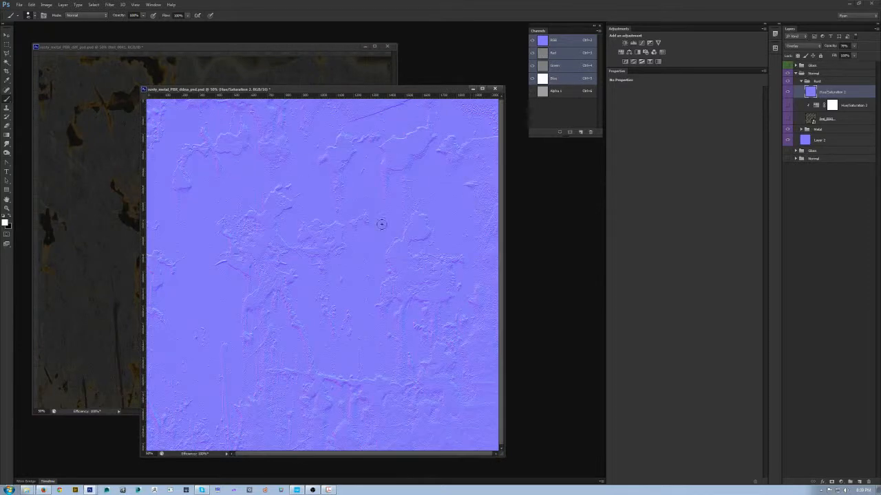
# - Export the ddna texture in CryTIFPlugin format, overwriting rusty_metal_PBR2_ddna.tif
pyautogui.hotkey('shift', 'ctrl', 's')
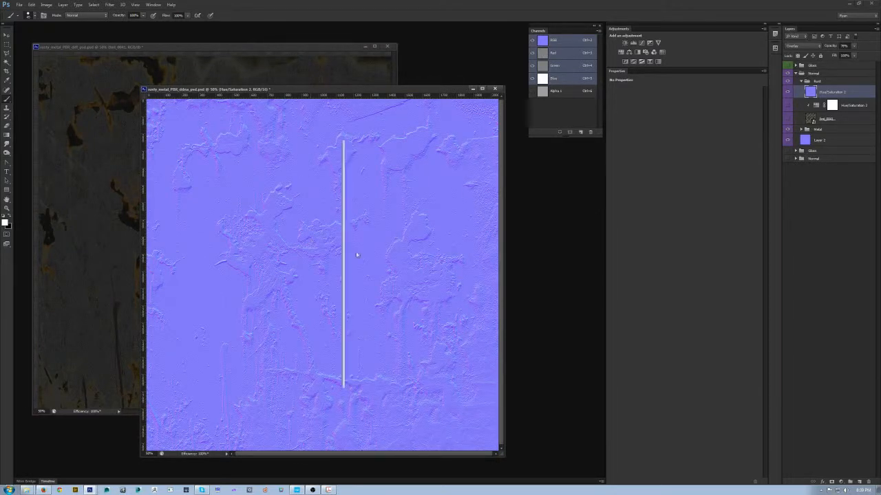
pyautogui.click(533, 306)
pyautogui.click(444, 325)
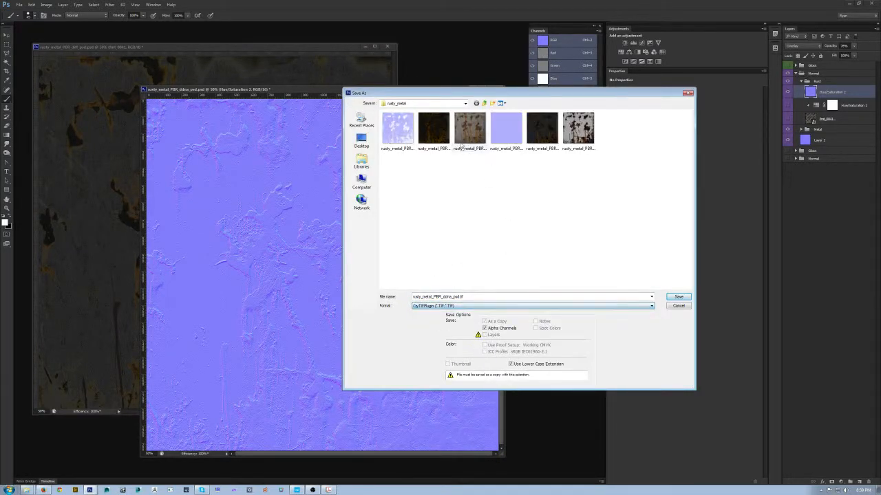
pyautogui.click(506, 139)
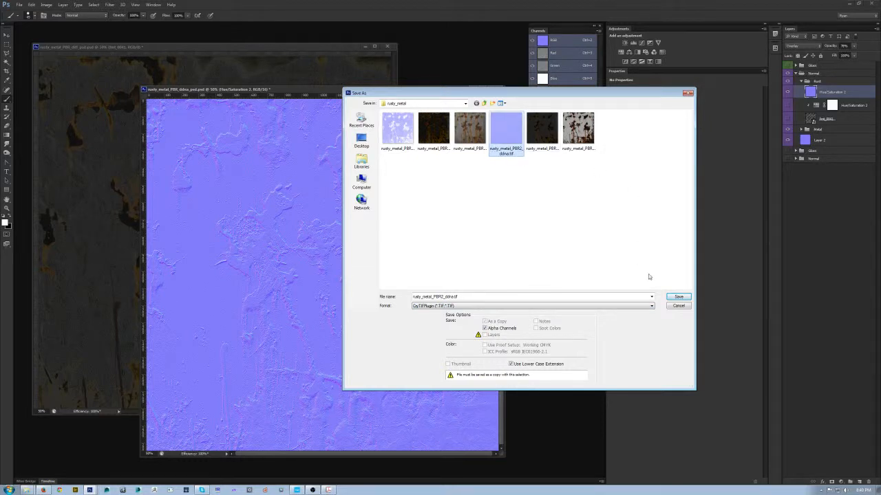
pyautogui.click(678, 297)
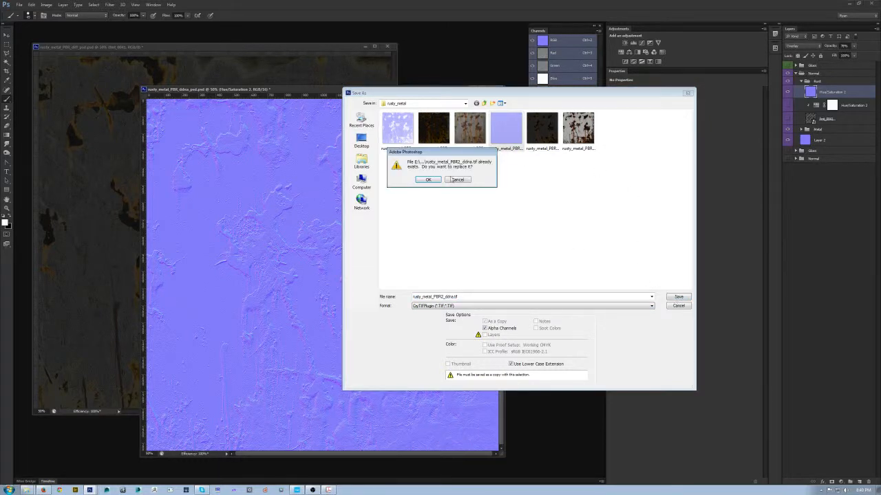
pyautogui.click(428, 179)
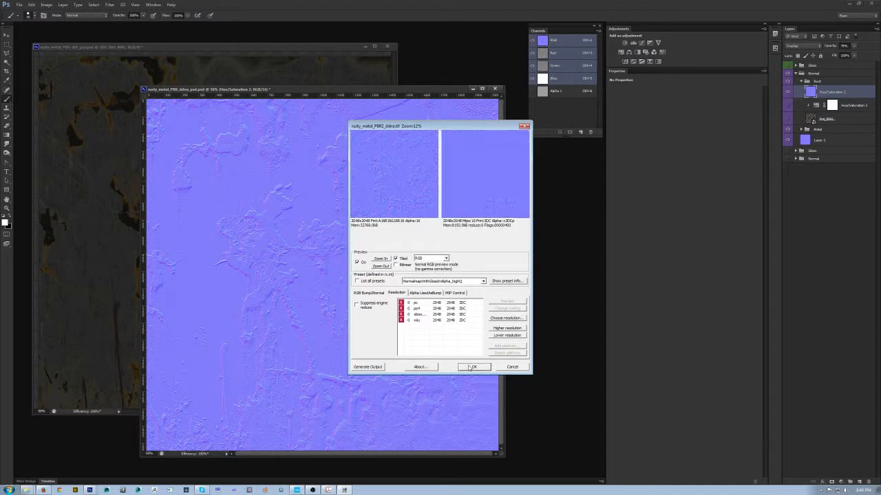
# - Switch to CRYENGINE Sandbox and examine the updated normals on the metal slab and spheres from several angles
pyautogui.click(303, 491)
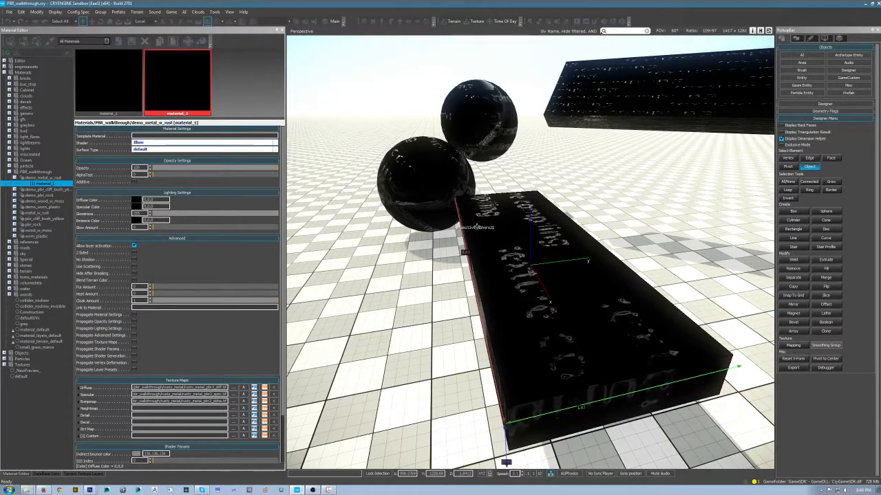
pyautogui.moveTo(550, 246); pyautogui.dragTo(566, 288)
pyautogui.scroll(5, 557, 283)
pyautogui.scroll(-5, 558, 283)
pyautogui.scroll(-5, 568, 274)
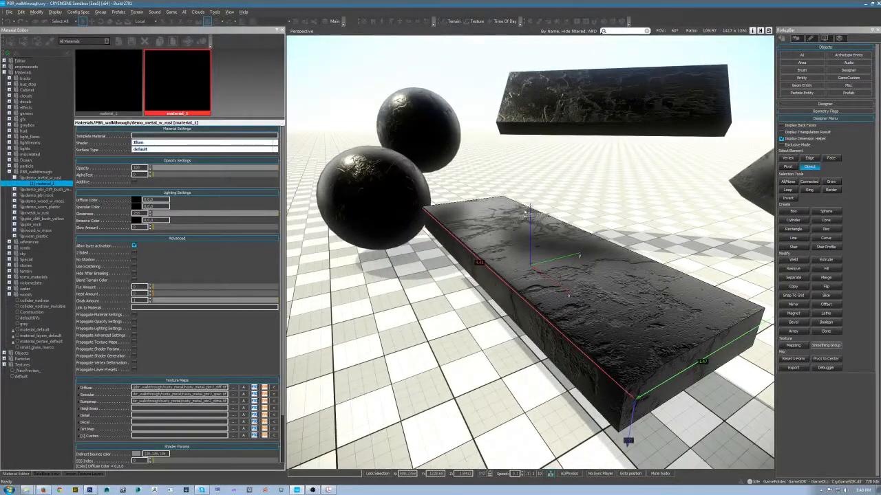
# - Return to Photoshop, show the Gloss group and place a duplicate of the rust photo smart object at its top
pyautogui.hotkey('alt', 'Tab')
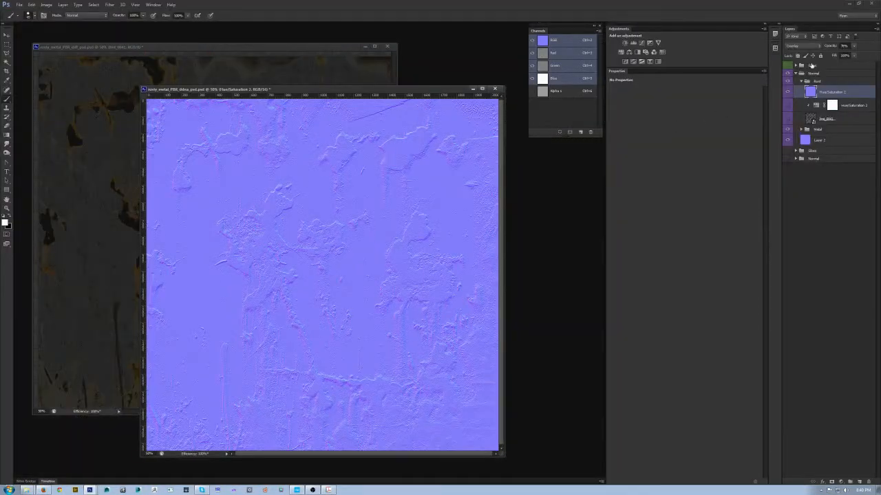
pyautogui.click(796, 65)
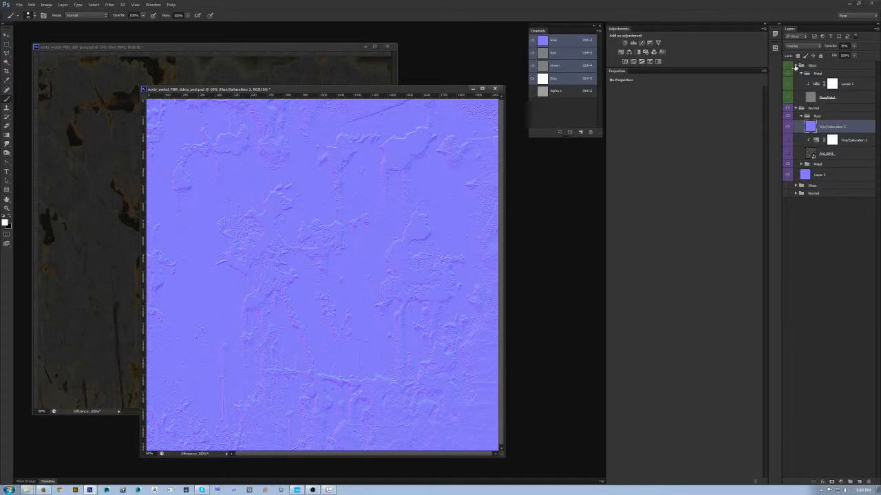
pyautogui.click(788, 65)
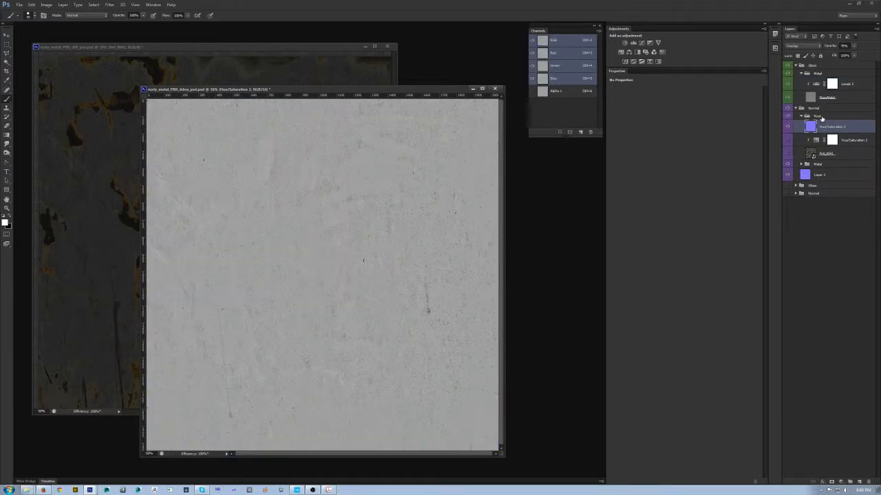
pyautogui.click(847, 153)
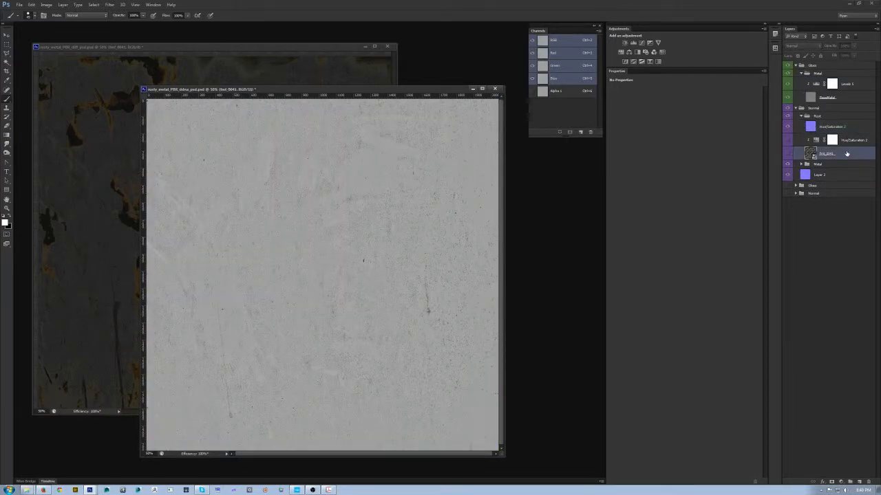
pyautogui.hotkey('ctrl', 'j')
pyautogui.moveTo(834, 167); pyautogui.dragTo(835, 69)
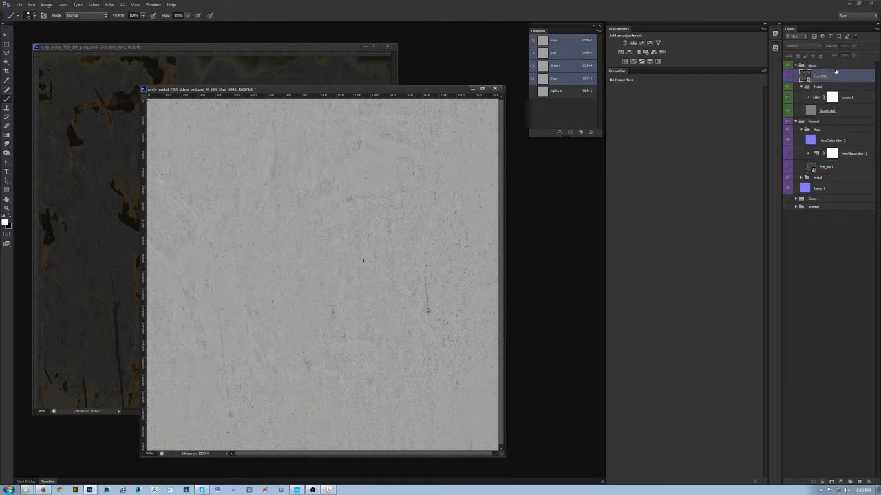
# - Put the duplicated rust layer into a new group named Rust and make the layer visible
pyautogui.hotkey('ctrl', 'g')
pyautogui.doubleClick(819, 73)
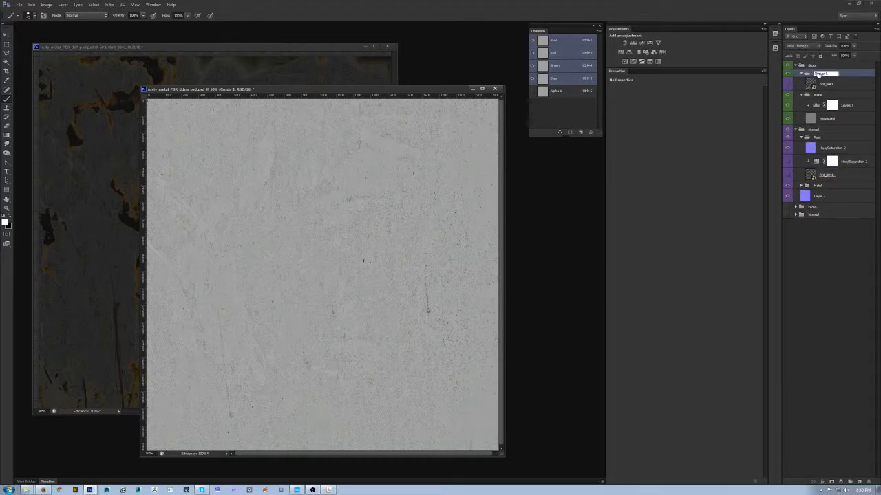
pyautogui.write('Rust')
pyautogui.press('Return')
pyautogui.click(789, 88)
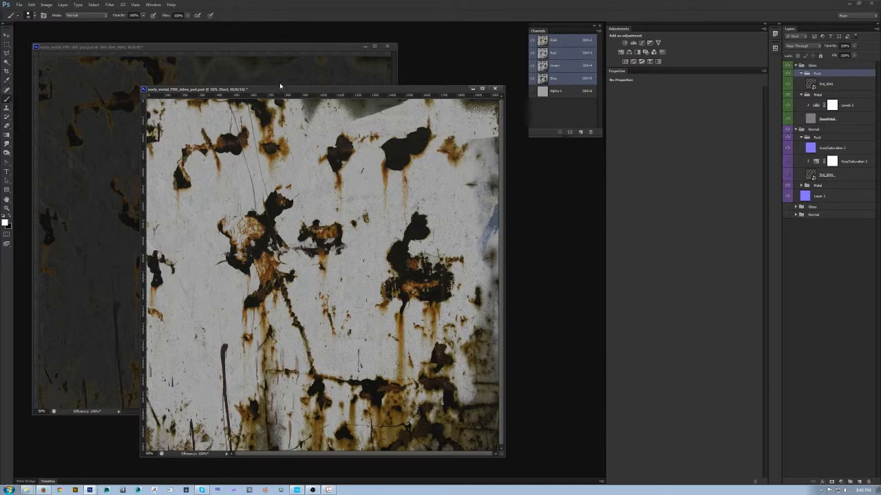
# - Consult the gloss section of the PBR workflow PDF's cheat sheet, then minimize the document
pyautogui.moveTo(284, 91); pyautogui.dragTo(279, 93)
pyautogui.click(329, 490)
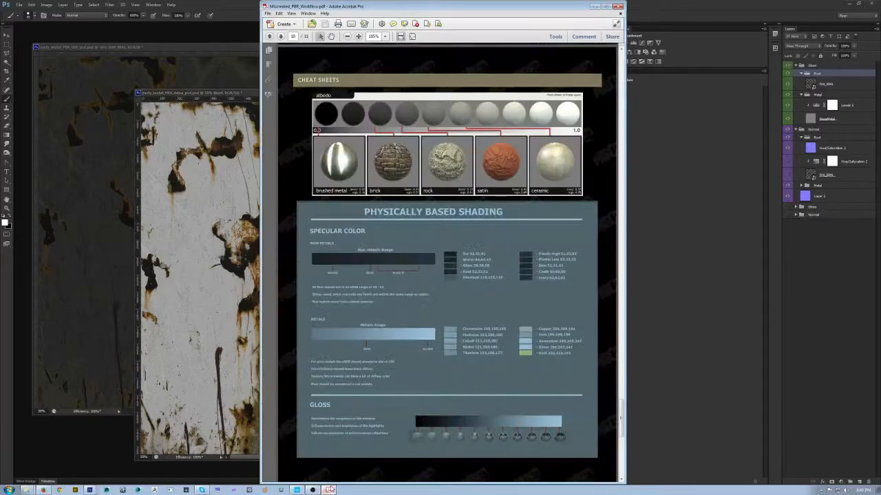
pyautogui.click(294, 341)
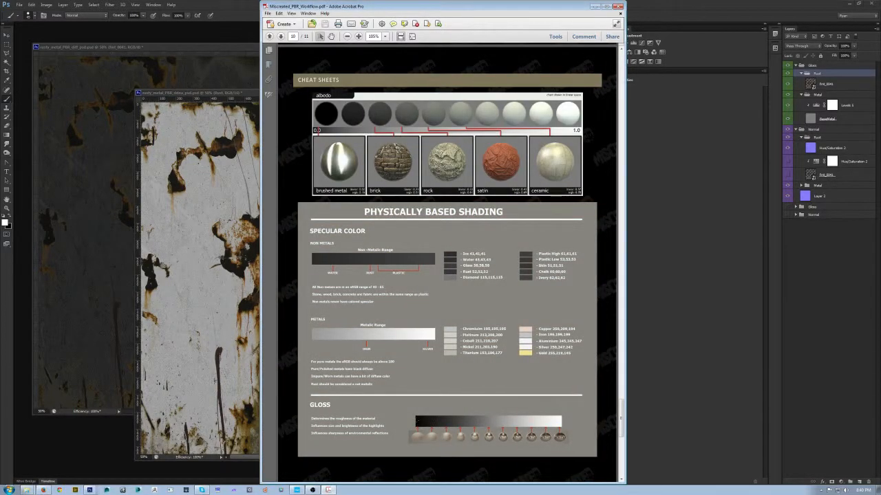
pyautogui.click(593, 6)
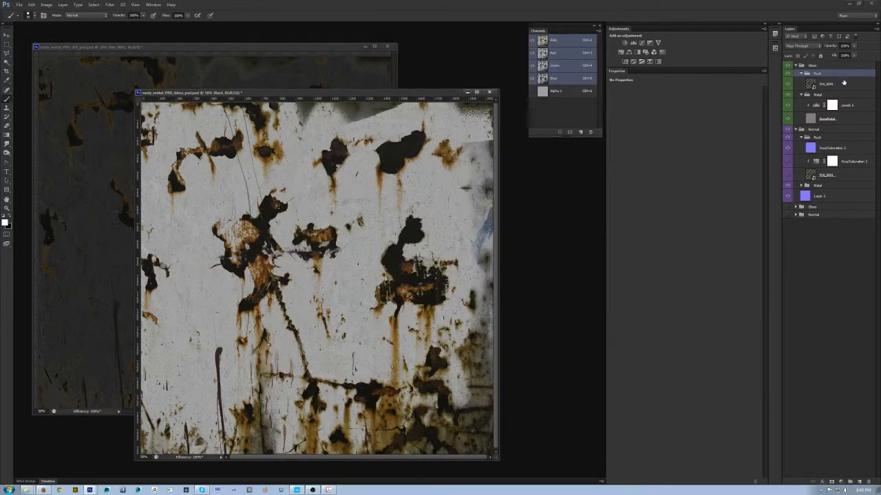
# - Add a Hue/Saturation adjustment to the gloss rust layer with saturation -100 and lightness about -61
pyautogui.click(844, 86)
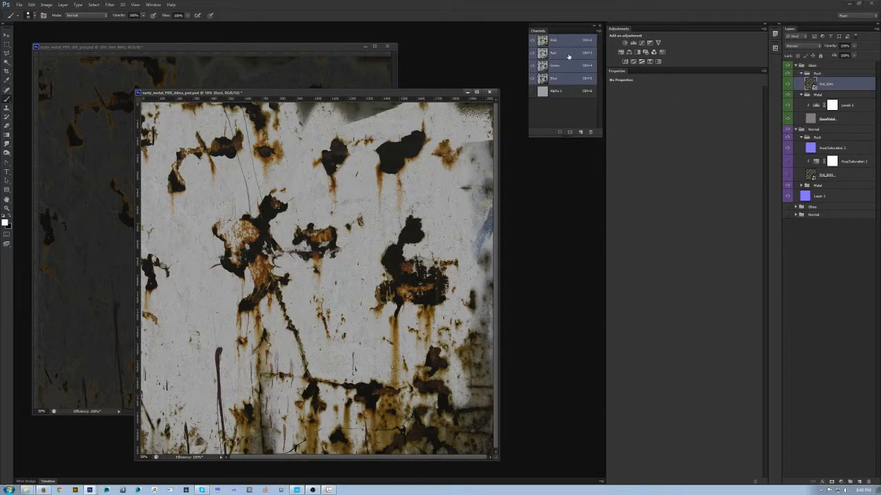
pyautogui.click(628, 51)
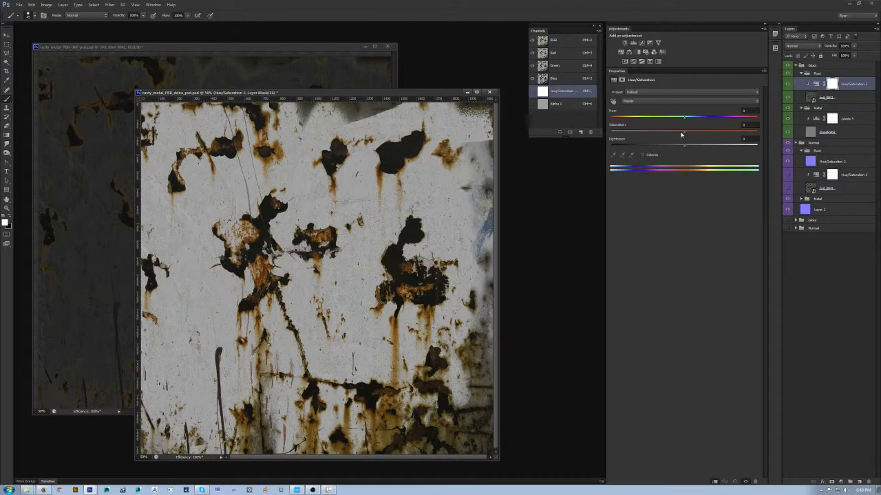
pyautogui.moveTo(684, 132); pyautogui.dragTo(607, 131)
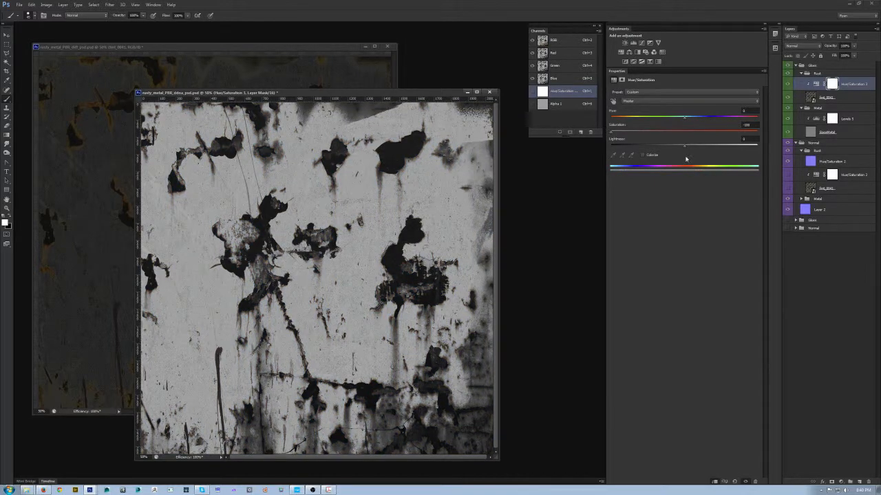
pyautogui.moveTo(684, 147); pyautogui.dragTo(639, 149)
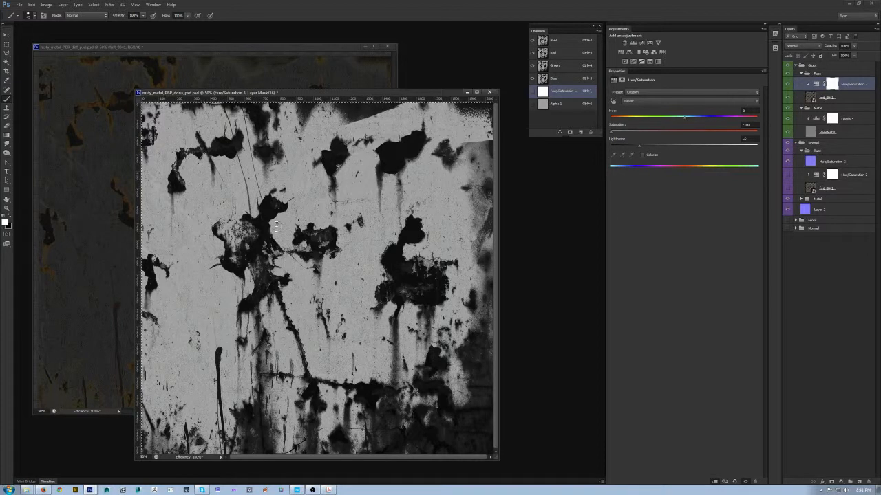
# - Paste the combined rust and metal gloss image into the Alpha 1 channel and save the PSD
pyautogui.click(572, 106)
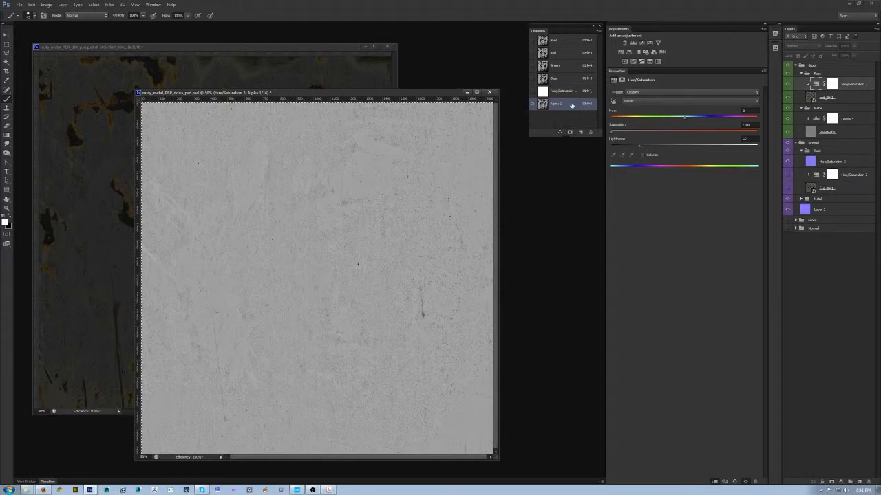
pyautogui.hotkey('ctrl', 'v')
pyautogui.hotkey('ctrl', 's')
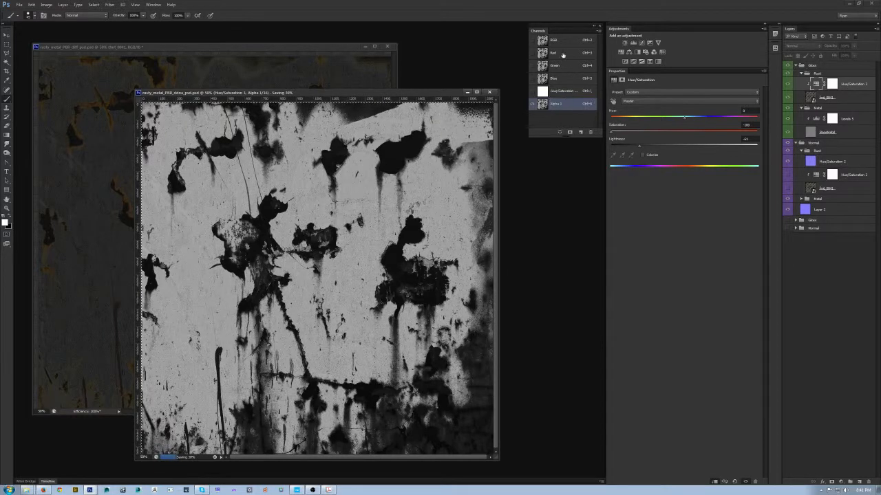
# - Collapse and hide the Gloss group and bring back the RGB composite showing the normal map
pyautogui.click(797, 65)
pyautogui.click(565, 41)
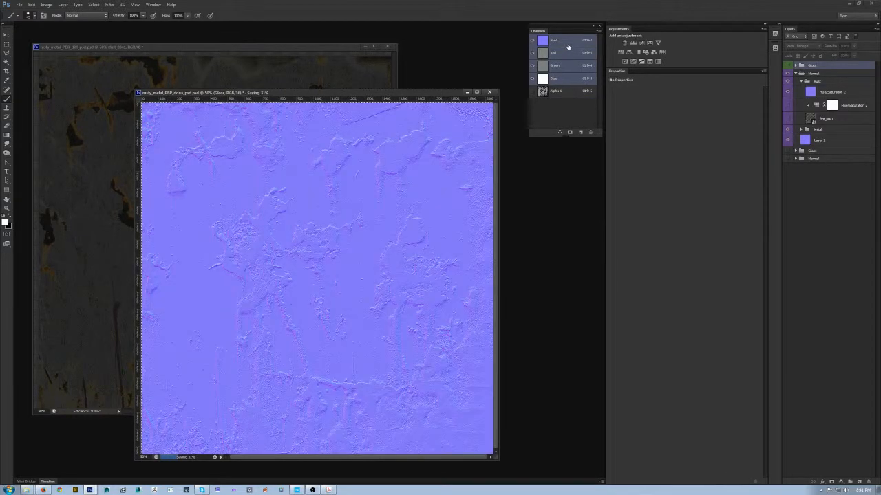
pyautogui.hotkey('ctrl', 'shift', 's')
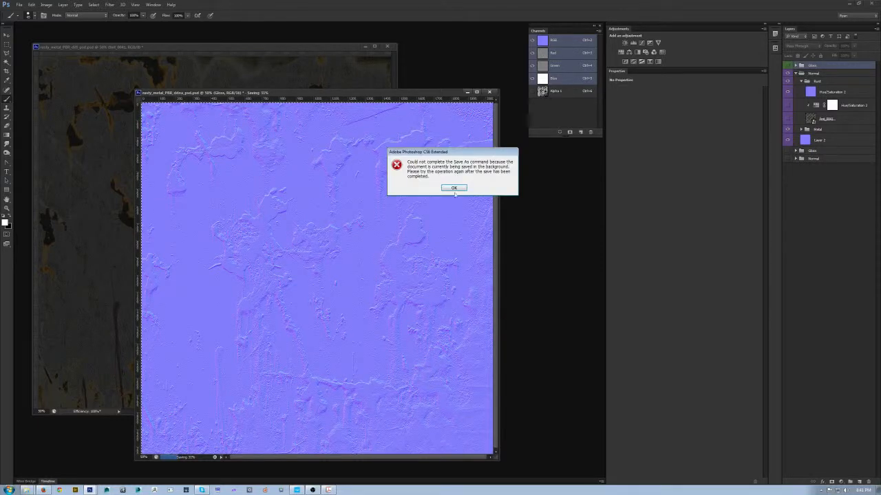
pyautogui.click(456, 189)
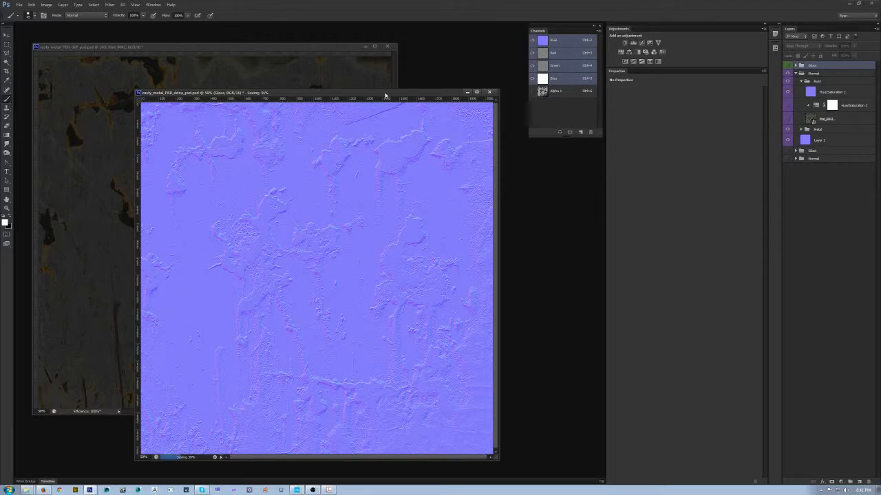
pyautogui.moveTo(385, 95); pyautogui.dragTo(395, 98)
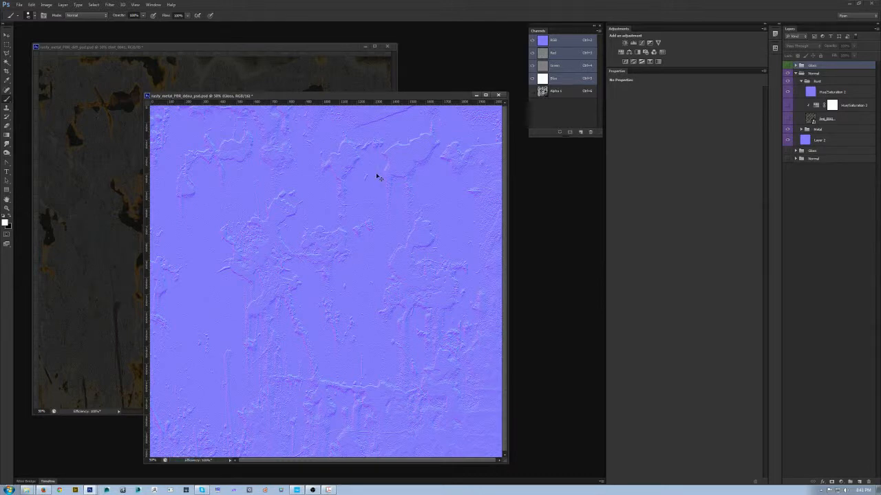
# - Export the normal map with its gloss alpha in CryTIFPlugin format, replacing rusty_metal_PBR2_ddna.tif
pyautogui.hotkey('ctrl', 'shift', 's')
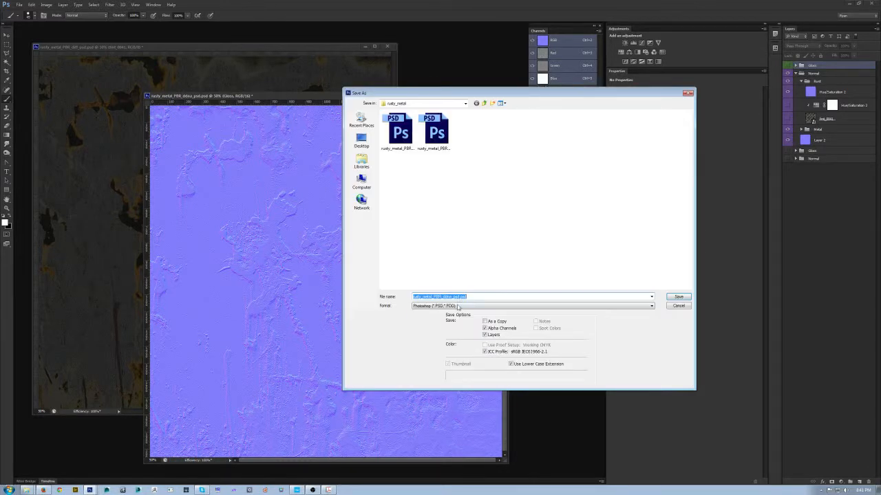
pyautogui.click(459, 306)
pyautogui.click(454, 325)
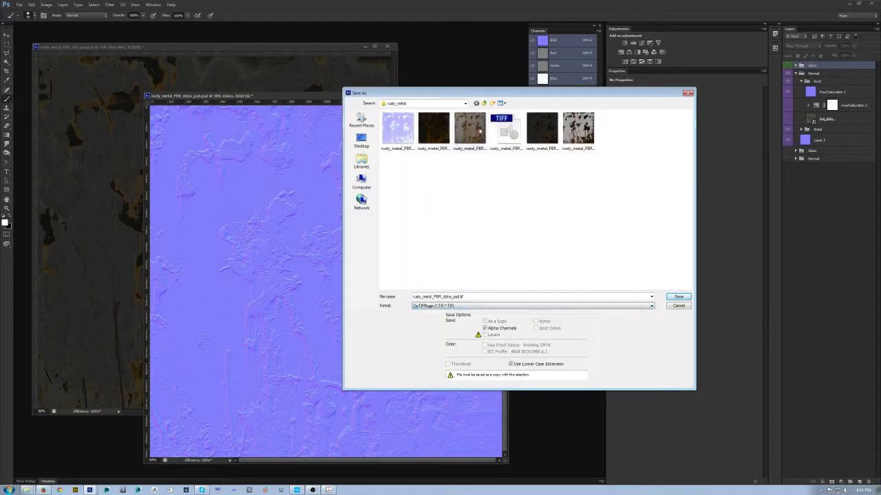
pyautogui.click(516, 126)
pyautogui.click(677, 296)
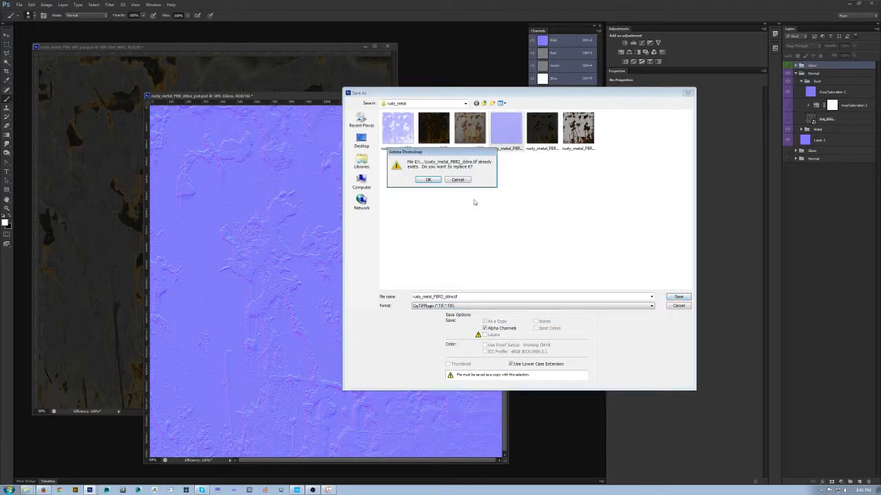
pyautogui.click(430, 180)
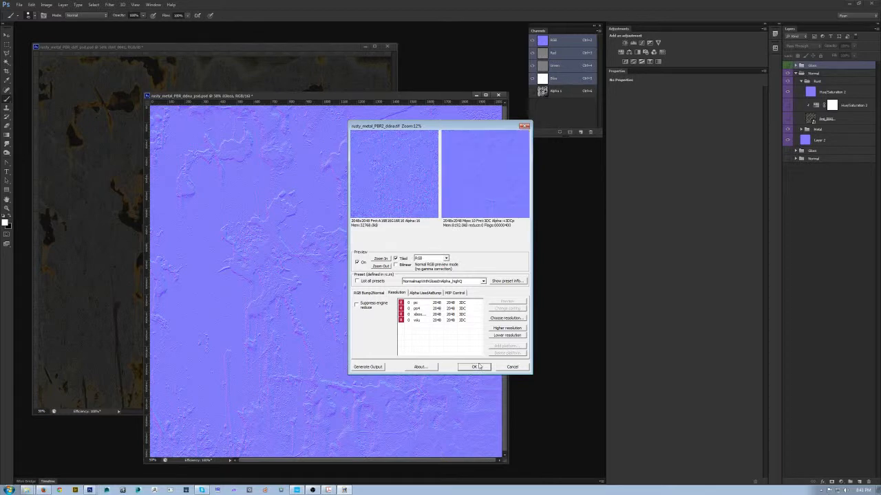
pyautogui.click(479, 367)
# - Switch to CRYENGINE Sandbox and inspect how the new gloss separates rust from metal on the slab at different angles
pyautogui.click(296, 490)
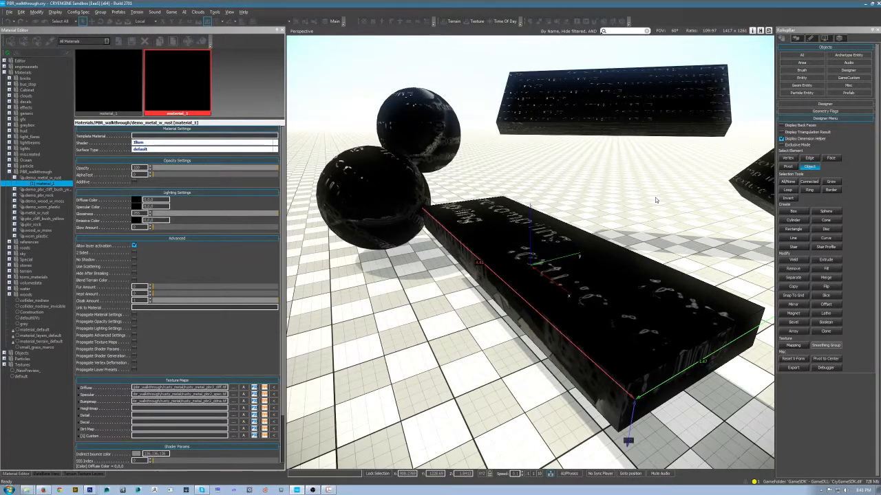
pyautogui.moveTo(613, 233); pyautogui.dragTo(502, 244)
pyautogui.scroll(4, 503, 244)
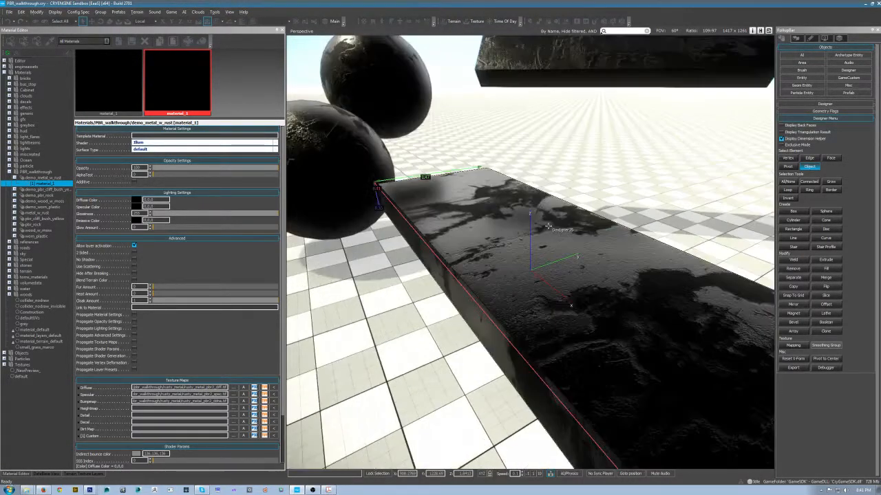
pyautogui.scroll(-1, 502, 245)
pyautogui.moveTo(503, 245); pyautogui.dragTo(441, 213)
pyautogui.moveTo(539, 297); pyautogui.dragTo(540, 278)
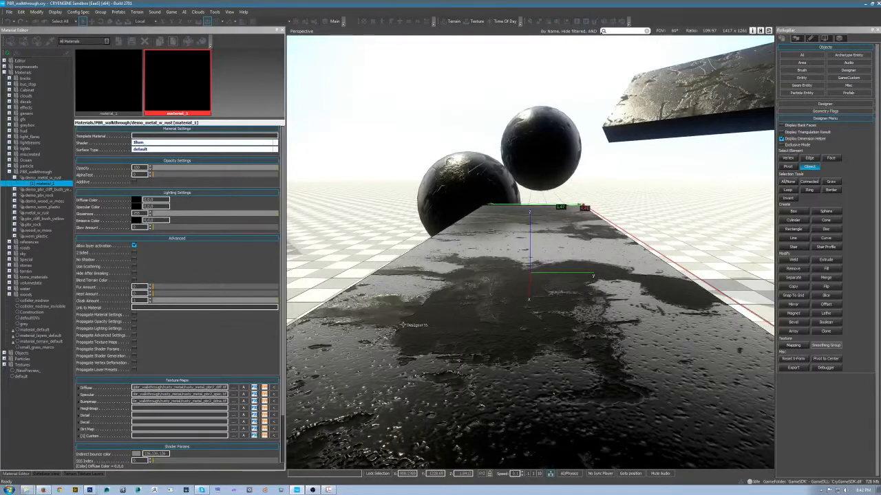
pyautogui.moveTo(472, 262); pyautogui.dragTo(634, 308)
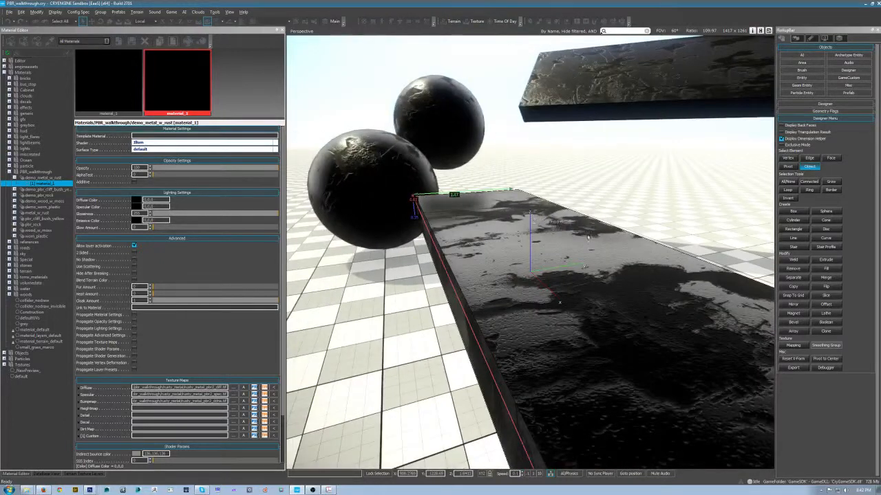
# - Restore the demo_metal_w_rust material's specular and diffuse colors from black to white, 255,255,255
pyautogui.click(136, 207)
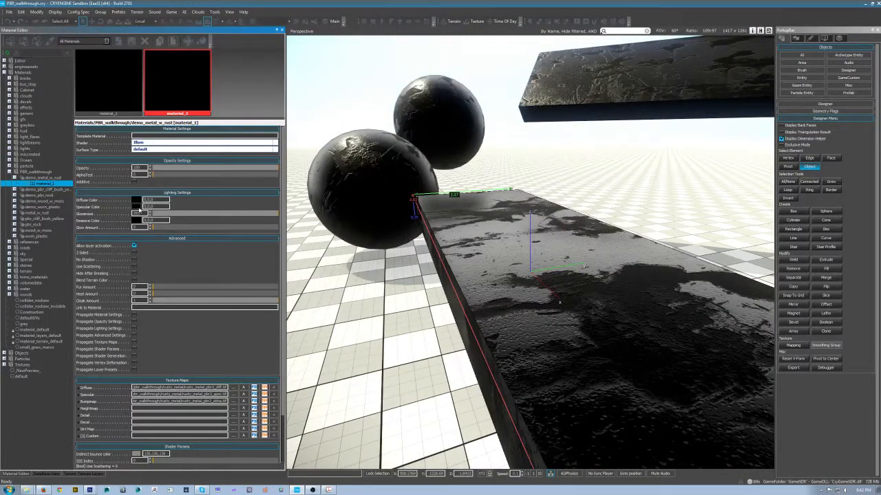
pyautogui.moveTo(456, 257); pyautogui.dragTo(456, 217)
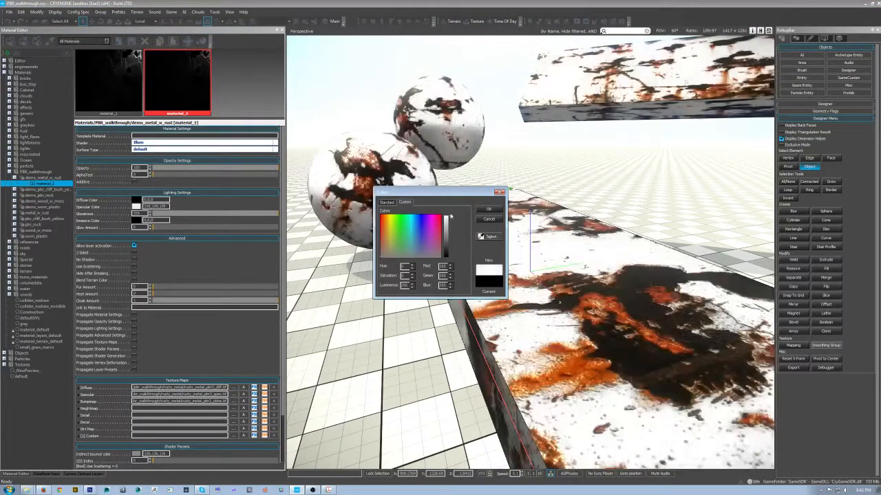
pyautogui.click(486, 210)
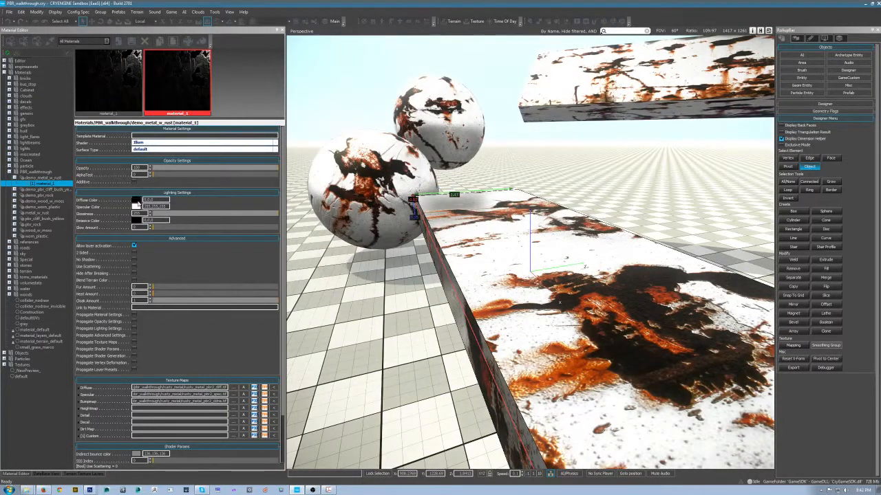
pyautogui.click(136, 200)
pyautogui.moveTo(446, 254); pyautogui.dragTo(446, 216)
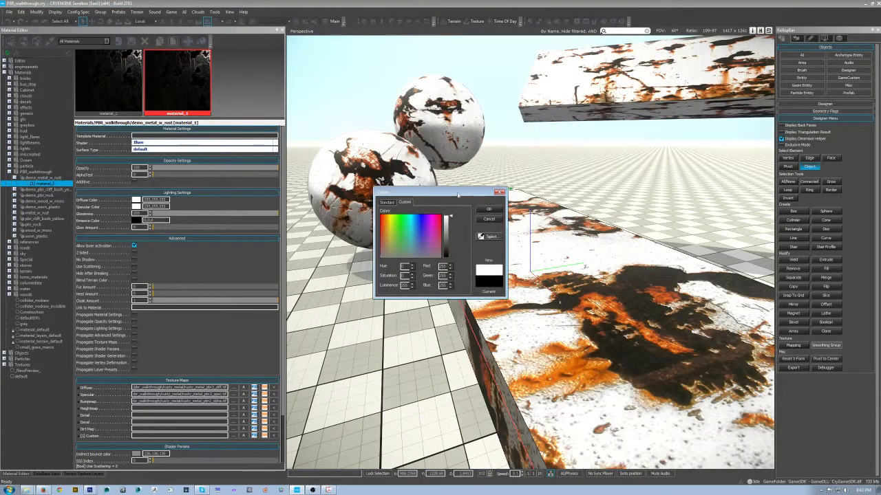
pyautogui.click(489, 209)
# - Examine the rusty metal on the lower sphere up close and from different angles
pyautogui.moveTo(535, 238); pyautogui.dragTo(471, 212)
pyautogui.scroll(-5, 495, 224)
pyautogui.click(382, 217)
pyautogui.press('z')
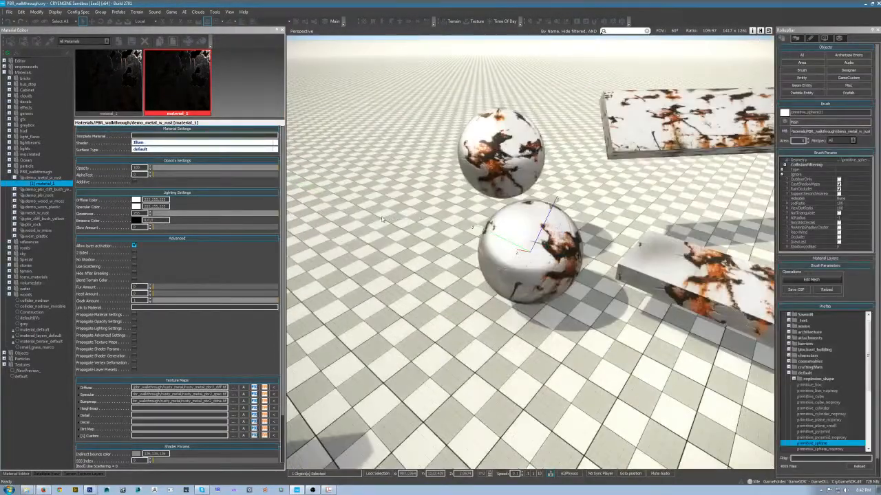
pyautogui.moveTo(556, 242); pyautogui.dragTo(577, 269)
pyautogui.scroll(4, 576, 269)
pyautogui.scroll(3, 576, 269)
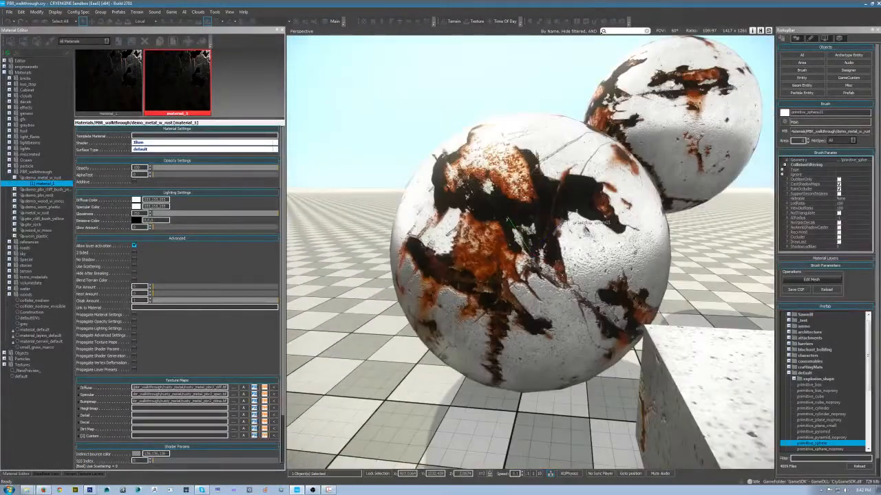
pyautogui.moveTo(458, 282); pyautogui.dragTo(487, 286)
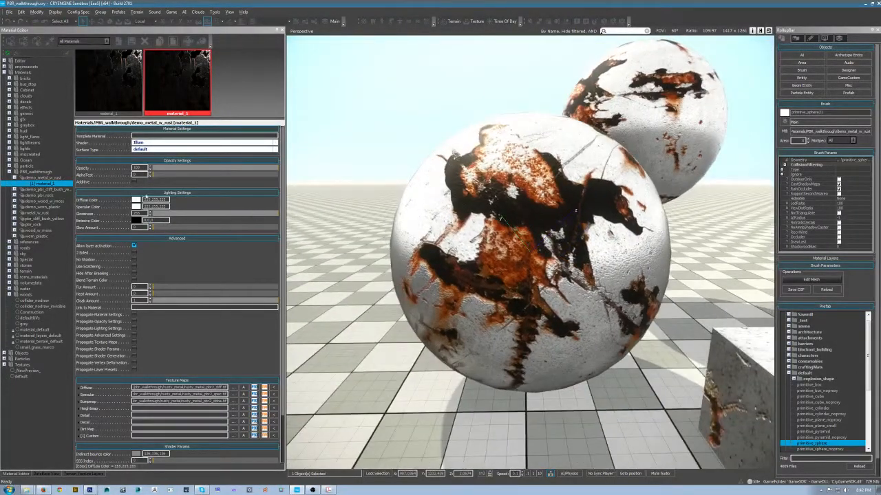
# - Try other luminance levels for the material's diffuse color and return it to white
pyautogui.click(137, 201)
pyautogui.moveTo(452, 233); pyautogui.dragTo(452, 212)
pyautogui.click(489, 209)
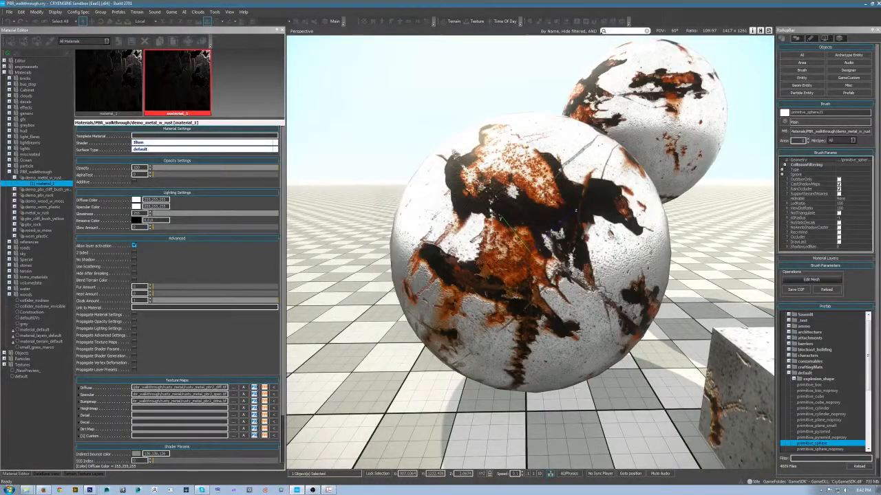
# - Switch to Photoshop, minimize the normal map document and move the diffuse document into clear view
pyautogui.click(89, 490)
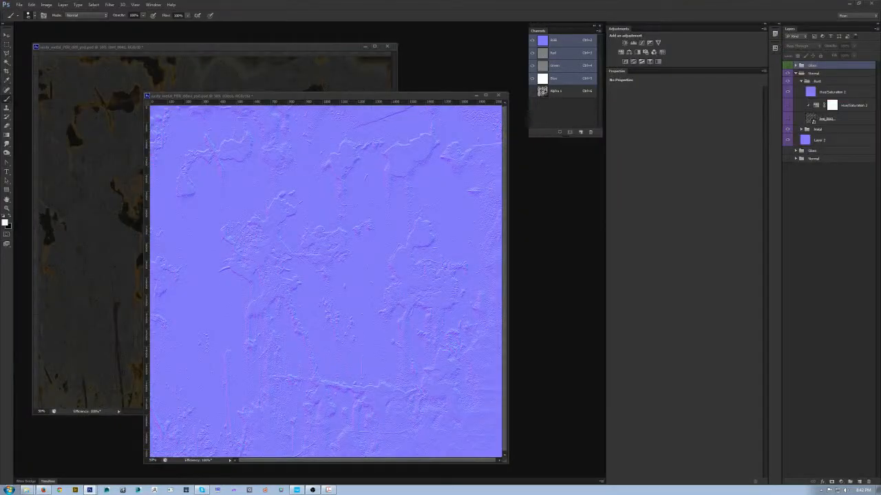
pyautogui.click(477, 95)
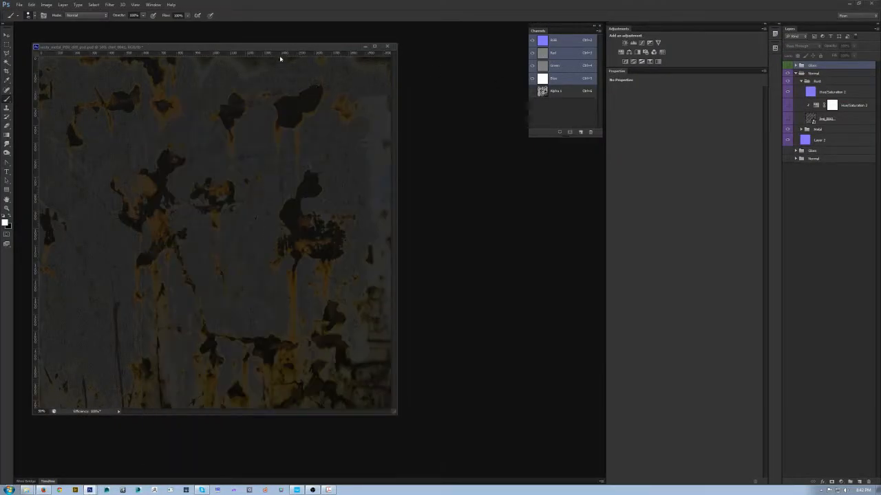
pyautogui.moveTo(290, 46); pyautogui.dragTo(358, 70)
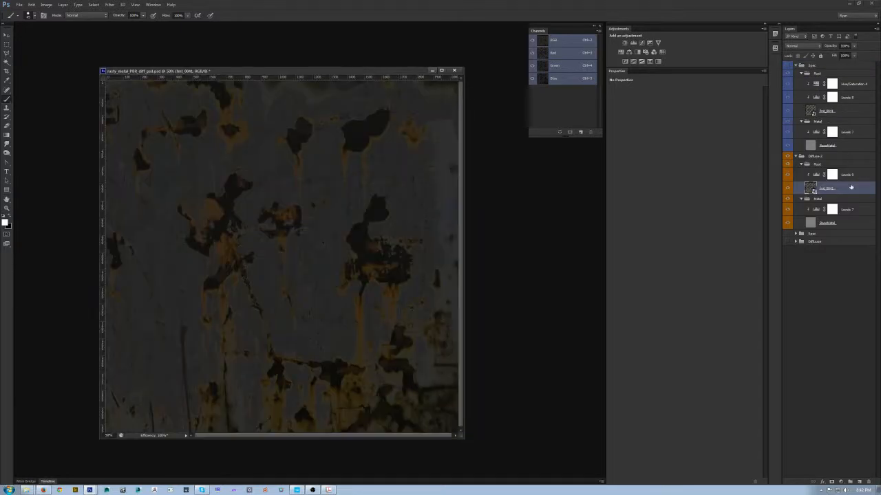
# - Raise the output black level of the diffuse rust's Levels slightly and add a Hue/Saturation adjustment above it with saturation +25
pyautogui.click(854, 179)
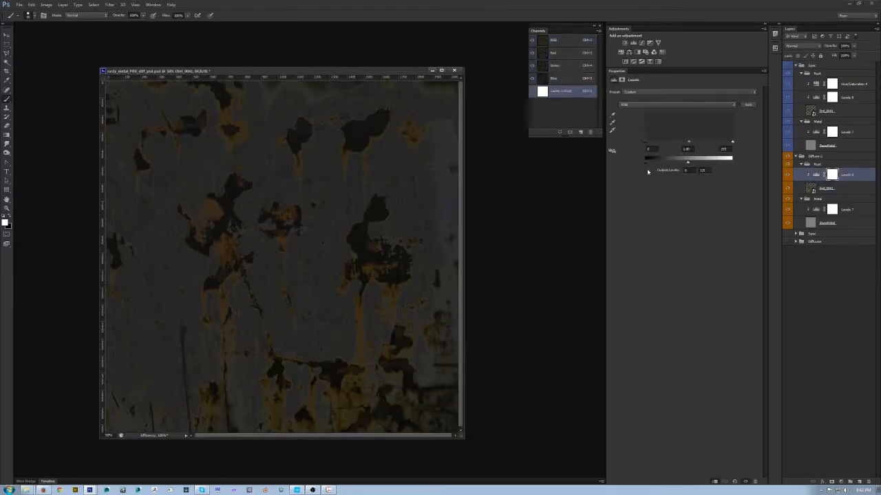
pyautogui.moveTo(645, 162); pyautogui.dragTo(651, 163)
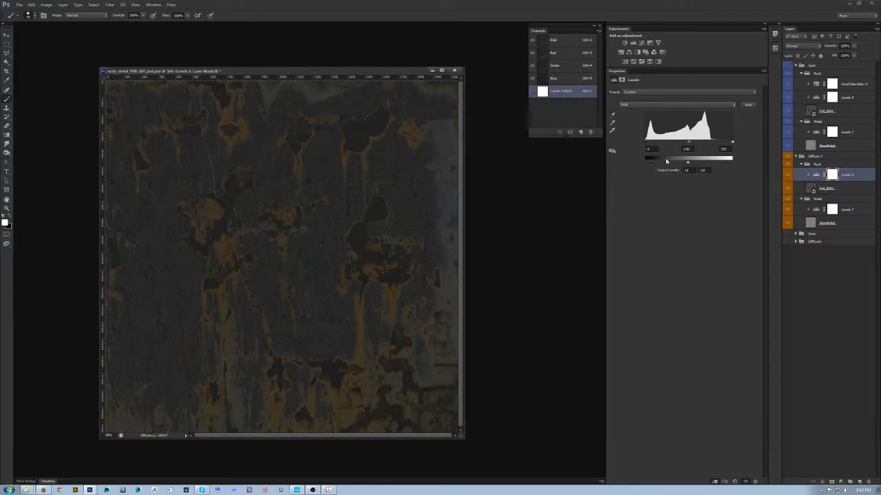
pyautogui.moveTo(649, 165); pyautogui.dragTo(651, 164)
pyautogui.click(623, 52)
pyautogui.moveTo(683, 131); pyautogui.dragTo(703, 135)
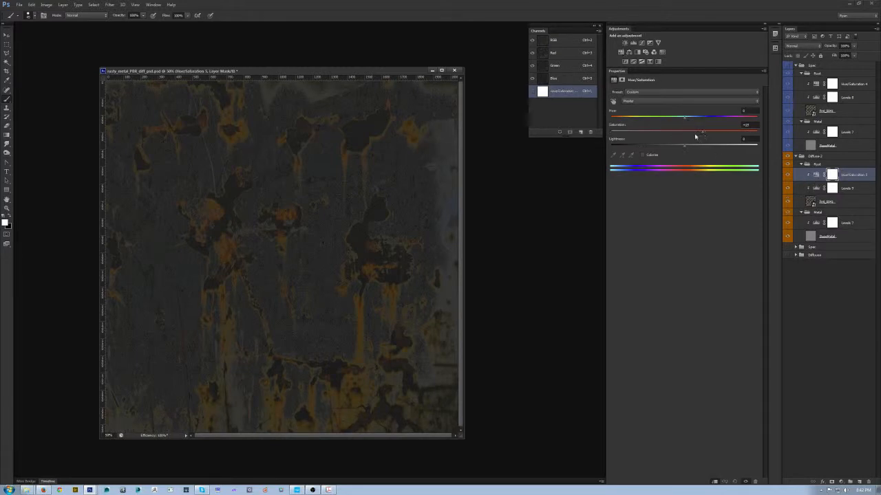
# - Export the adjusted diffuse texture in CryTIFPlugin format, replacing rusty_metal_PBR2_diff.tif
pyautogui.hotkey('ctrl', 'shift', 's')
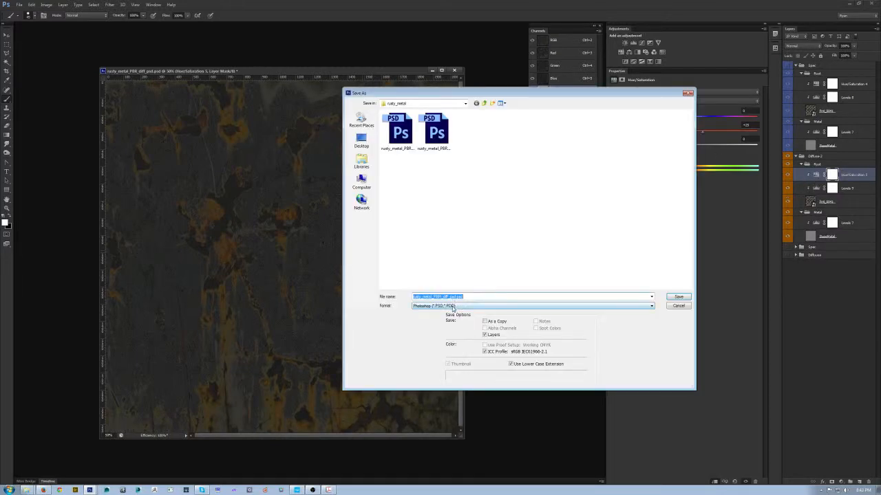
pyautogui.click(453, 308)
pyautogui.click(448, 337)
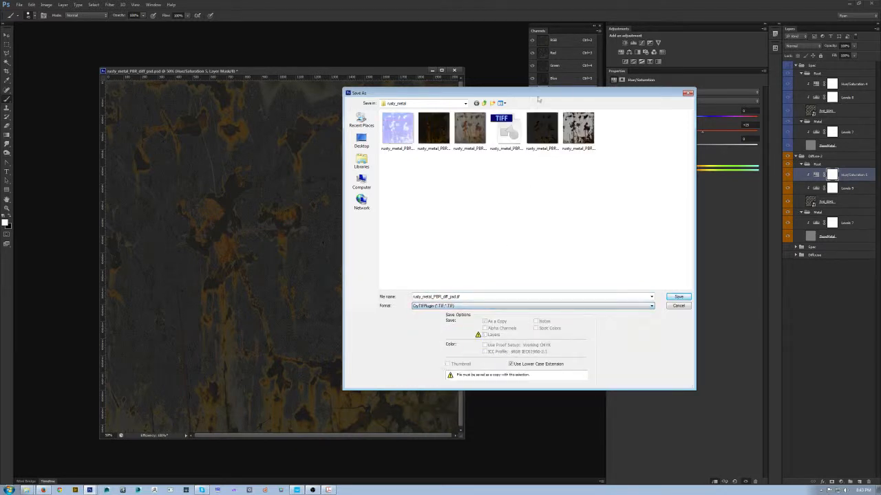
pyautogui.click(533, 135)
pyautogui.press('Return')
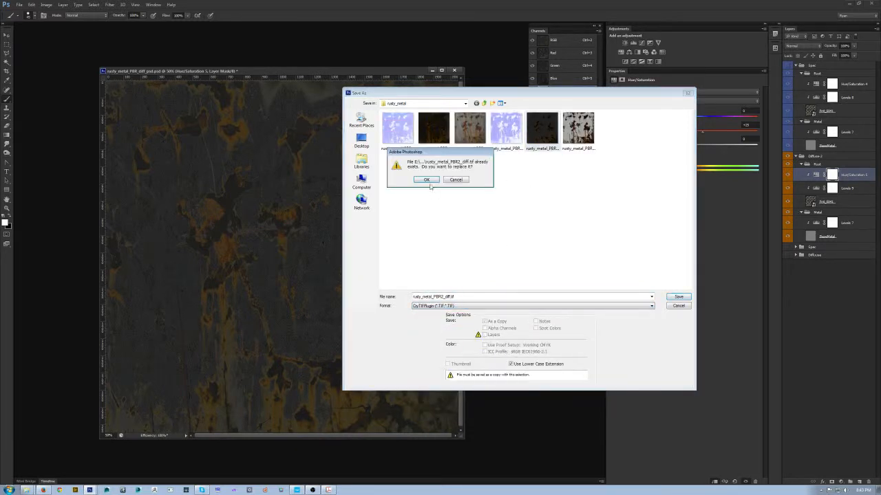
pyautogui.click(430, 185)
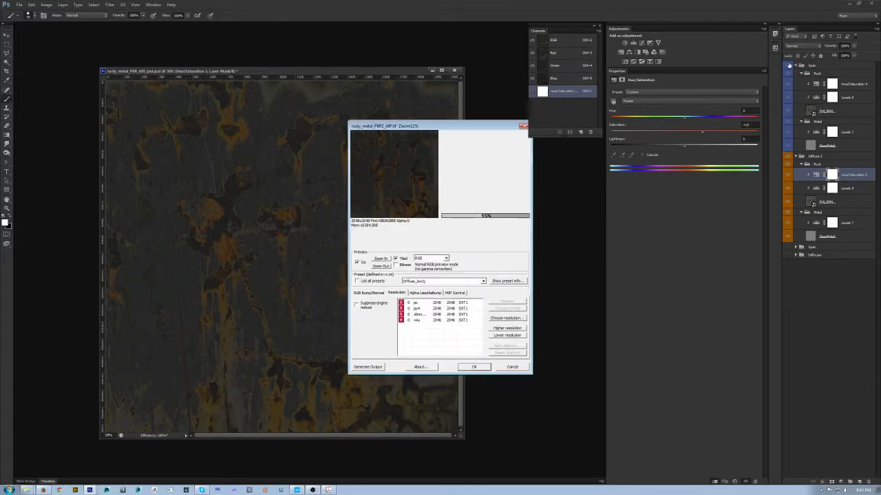
# - In the Spec group's Rust folder, raise the Levels output black level and set the Hue/Saturation saturation to +11
pyautogui.click(809, 111)
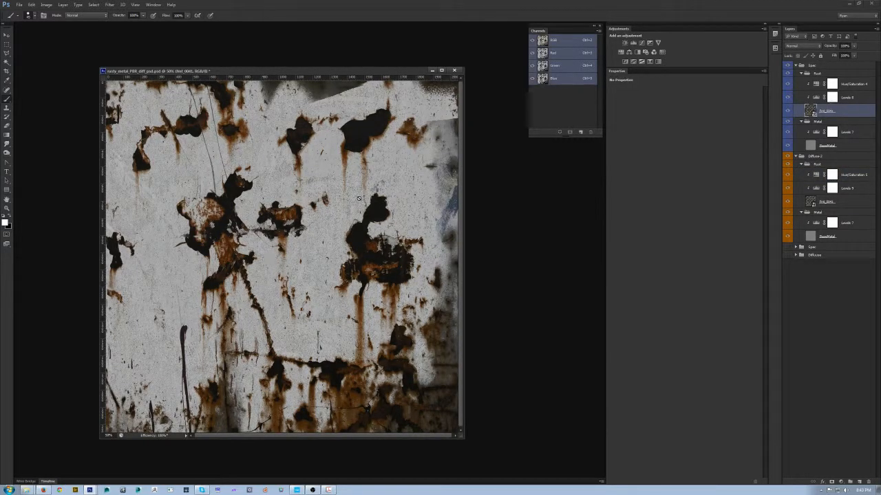
pyautogui.click(832, 96)
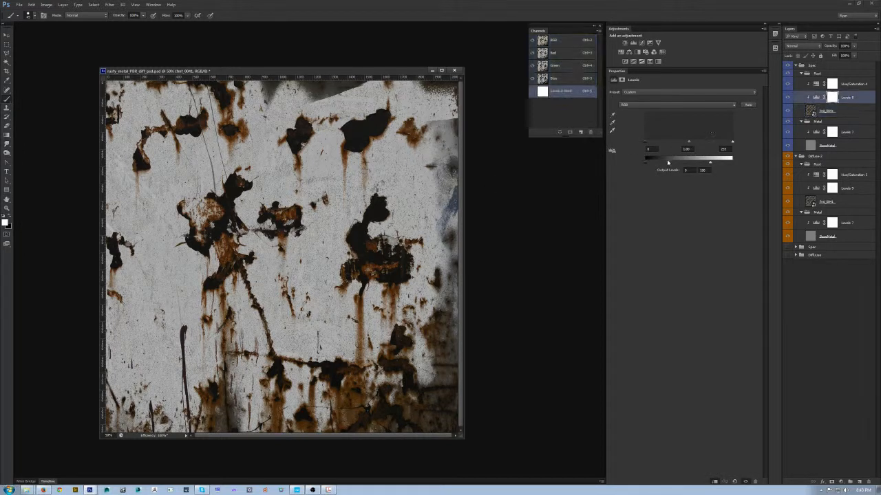
pyautogui.moveTo(646, 166); pyautogui.dragTo(654, 163)
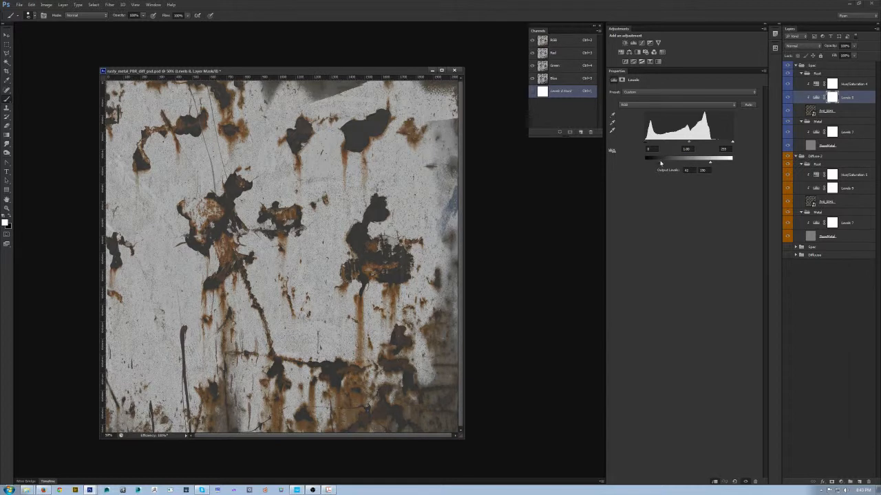
pyautogui.click(844, 83)
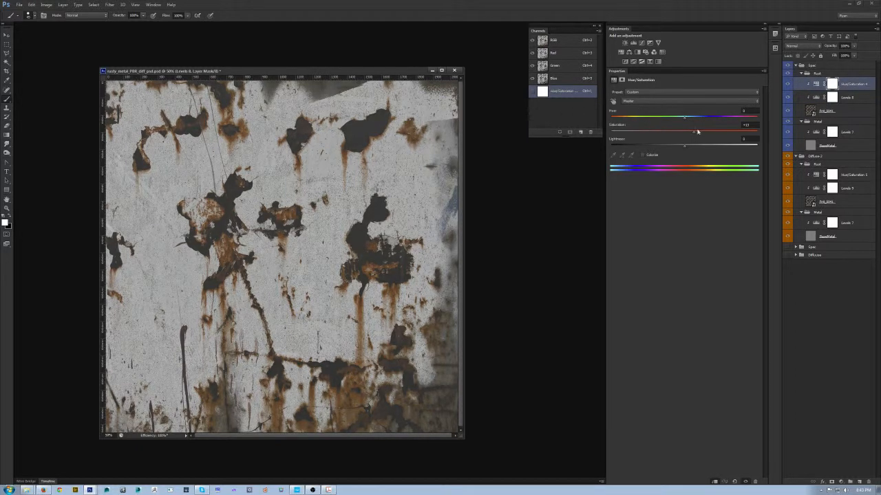
pyautogui.moveTo(694, 134); pyautogui.dragTo(700, 134)
# - Add a Color Balance adjustment to the specular rust and shift its Shadows toward yellow
pyautogui.click(631, 53)
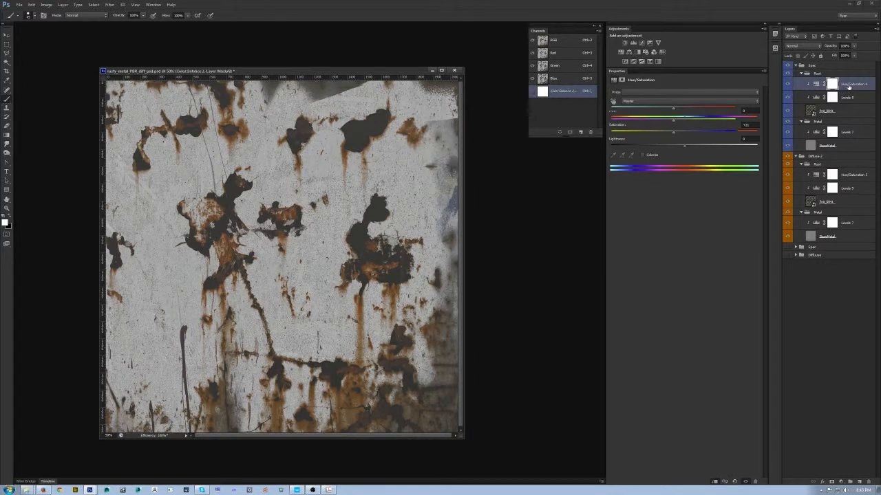
pyautogui.click(665, 92)
pyautogui.click(665, 99)
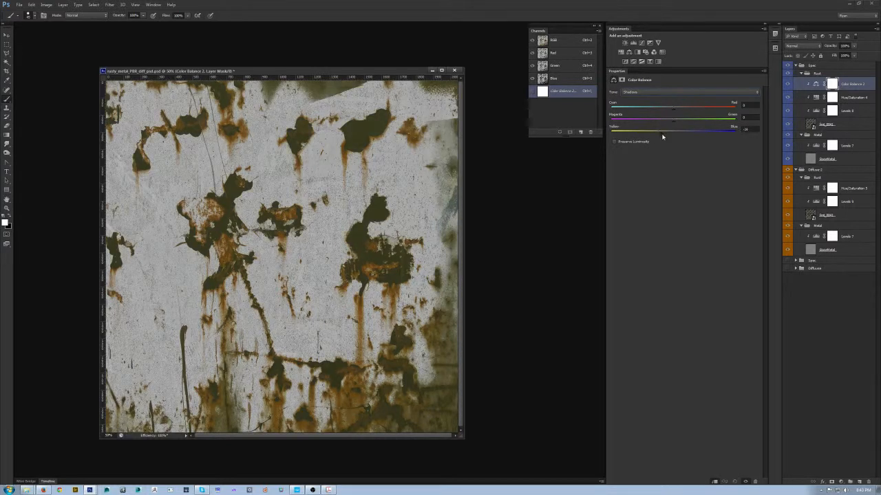
pyautogui.moveTo(656, 133); pyautogui.dragTo(662, 132)
# - In the specular rust's Hue/Saturation adjustment, shift the Yellows hue toward red and set their saturation to +13
pyautogui.click(839, 99)
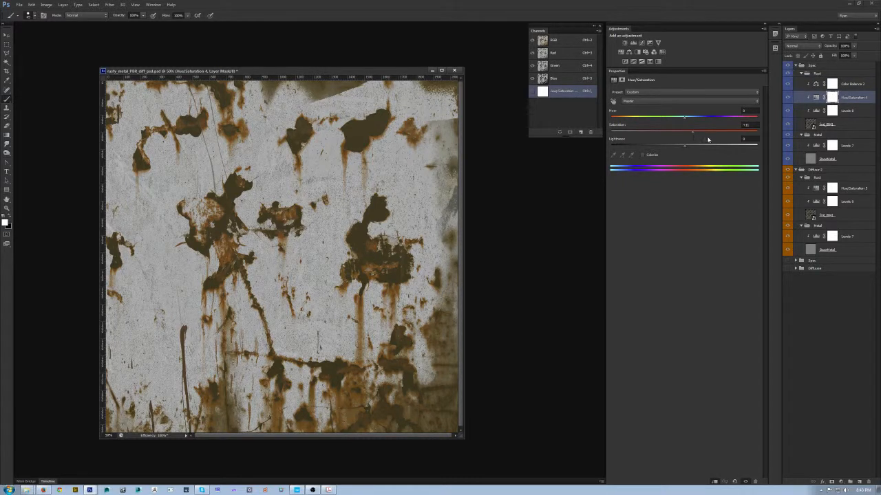
pyautogui.click(666, 101)
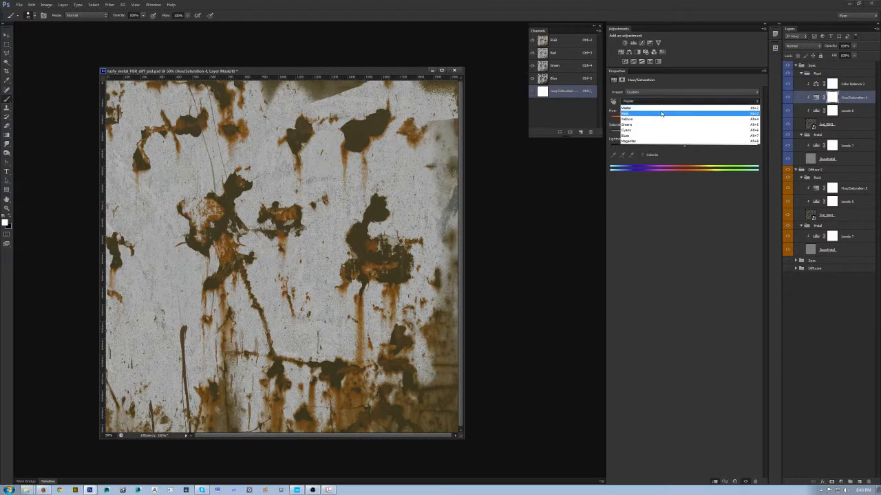
pyautogui.click(681, 123)
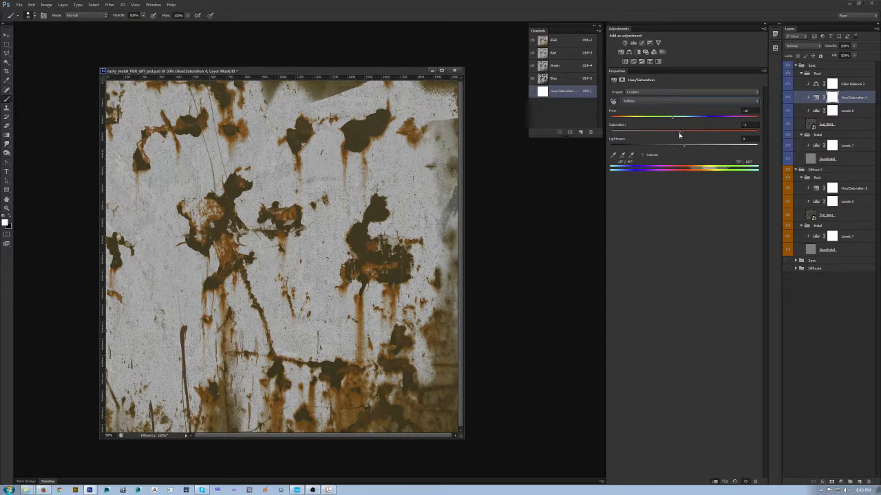
pyautogui.moveTo(675, 133); pyautogui.dragTo(697, 136)
# - Export the adjusted specular texture in CryTIFPlugin format, replacing rusty_metal_PBR2_spec.tif
pyautogui.hotkey('ctrl', 'shift', 's')
pyautogui.click(449, 306)
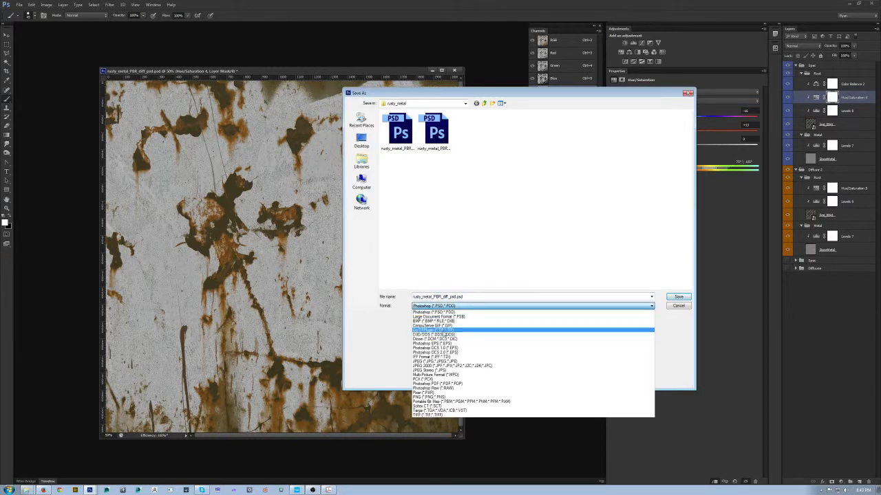
pyautogui.click(440, 330)
pyautogui.click(577, 131)
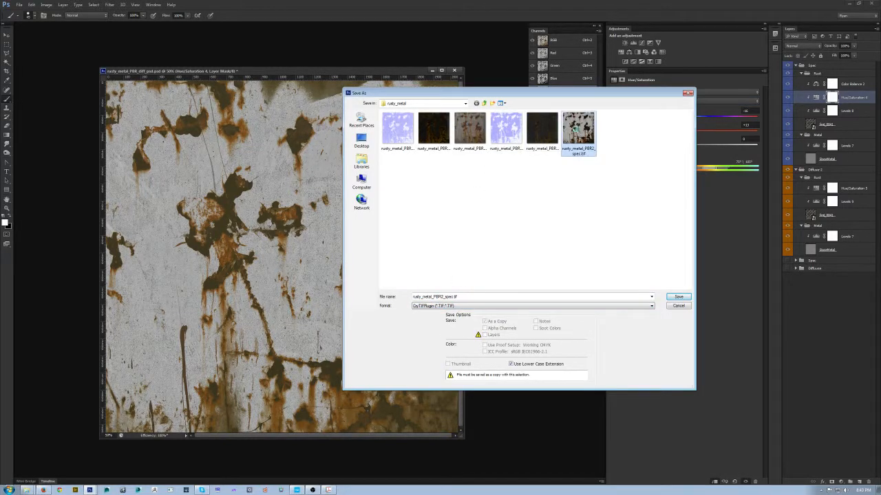
pyautogui.press('Return')
pyautogui.click(431, 180)
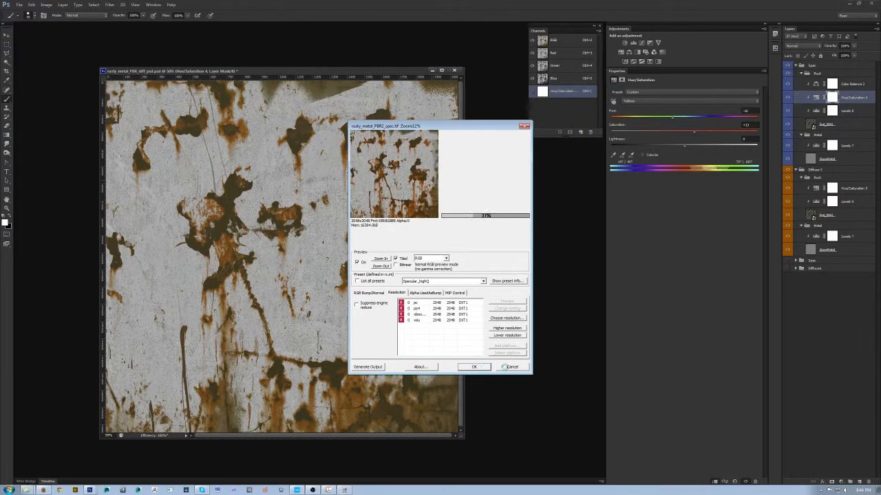
# - Switch to CRYENGINE Sandbox and examine the updated rust colors on the spheres and the slab
pyautogui.click(298, 490)
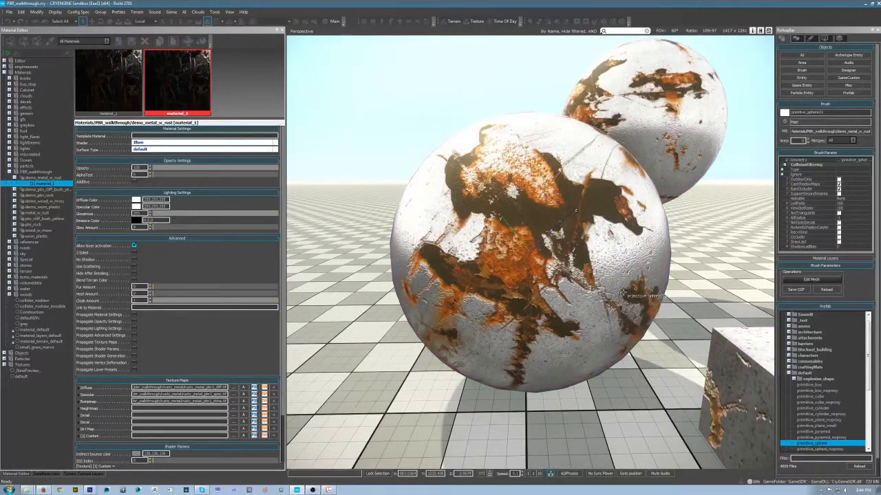
pyautogui.scroll(-4, 569, 299)
pyautogui.moveTo(521, 307); pyautogui.dragTo(578, 372)
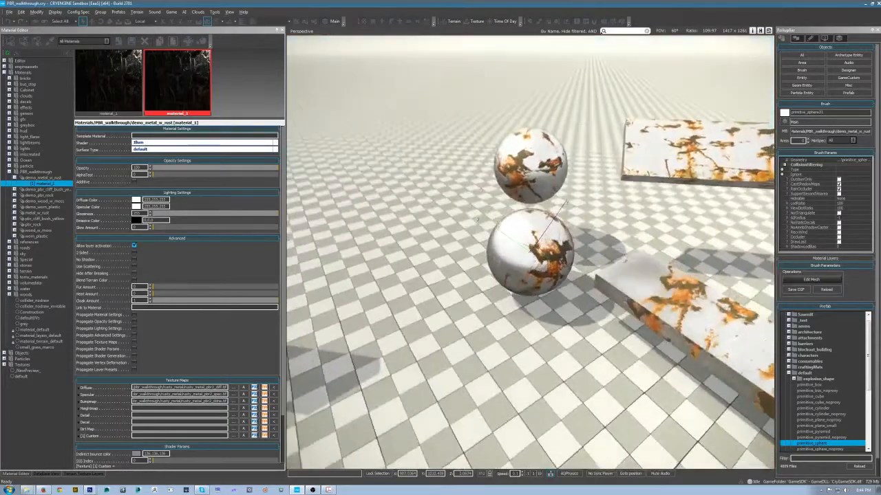
pyautogui.click(671, 273)
pyautogui.moveTo(673, 274)
pyautogui.mouseDown()
pyautogui.moveTo(665, 315)
pyautogui.moveTo(598, 348)
pyautogui.moveTo(541, 331)
pyautogui.moveTo(475, 231)
pyautogui.moveTo(450, 214)
pyautogui.moveTo(446, 235)
pyautogui.moveTo(448, 221)
pyautogui.mouseUp()
pyautogui.scroll(2, 664, 315)
pyautogui.scroll(-4, 488, 250)
# - Darken the material's specular color to a light gray and check the slab from another angle
pyautogui.click(137, 206)
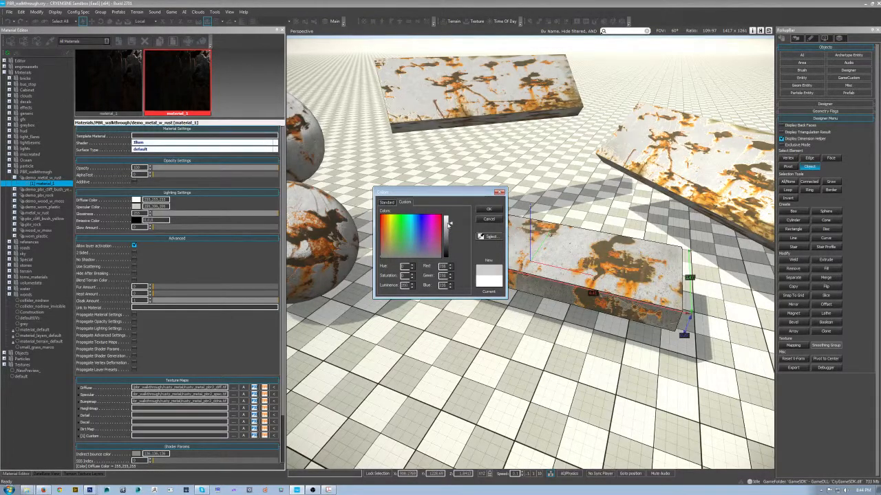
pyautogui.click(501, 209)
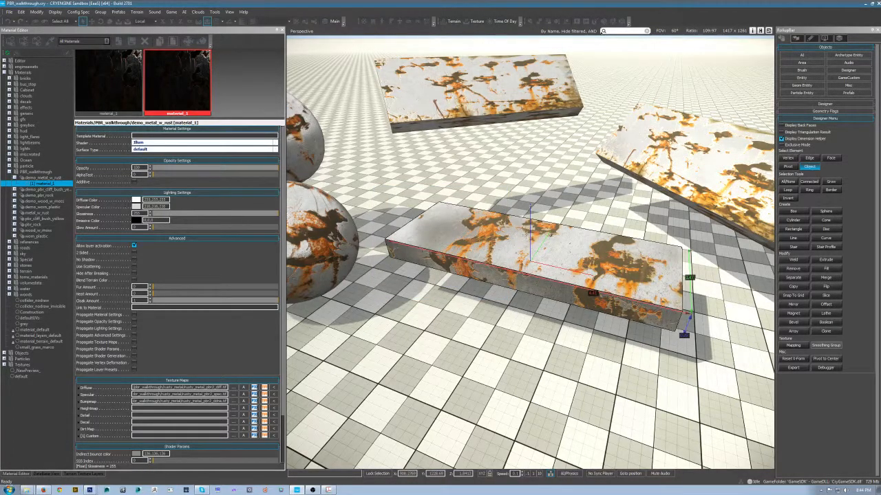
pyautogui.moveTo(564, 244); pyautogui.dragTo(440, 251)
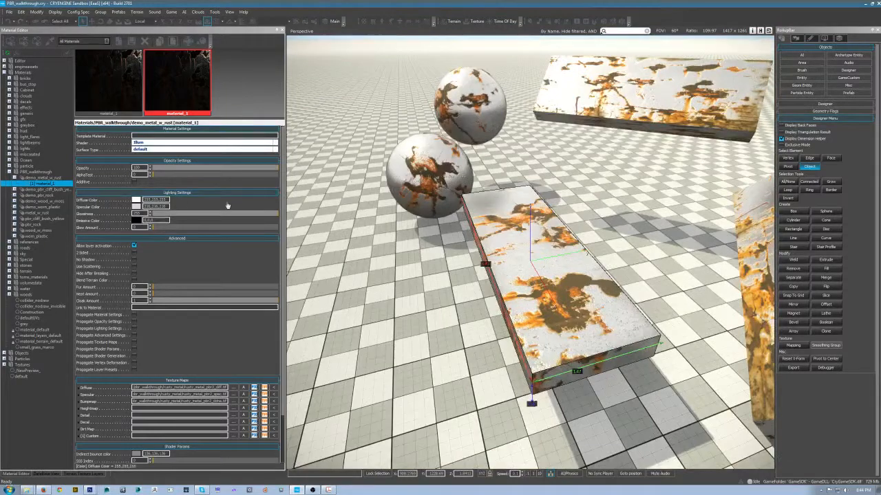
# - Check the material's specular color values, examine the slabs and spheres from several angles, and switch back to Photoshop
pyautogui.click(147, 207)
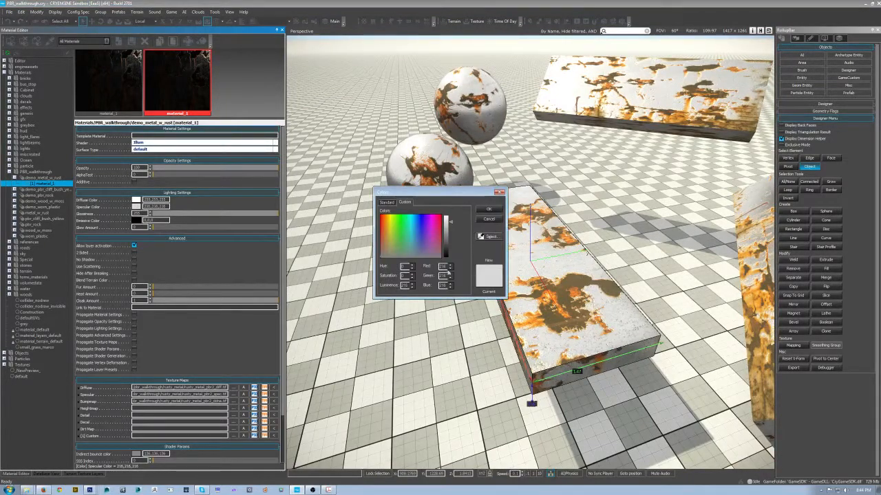
pyautogui.click(489, 218)
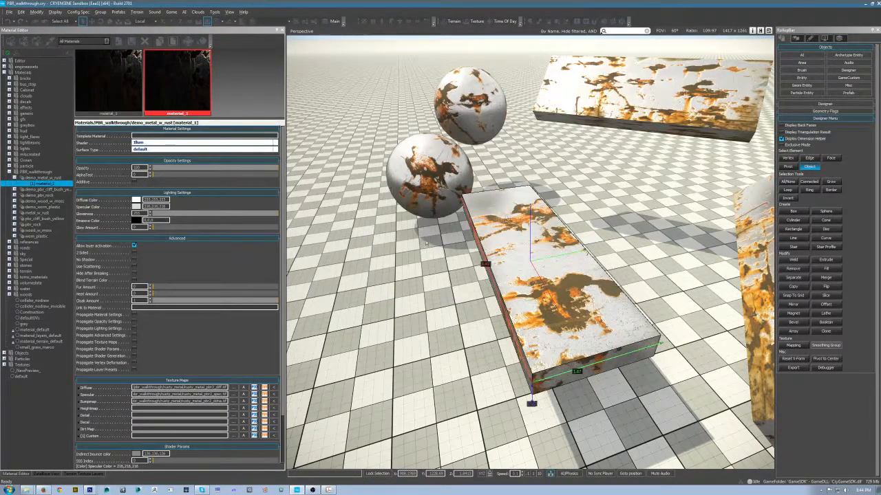
pyautogui.moveTo(425, 241); pyautogui.dragTo(591, 263)
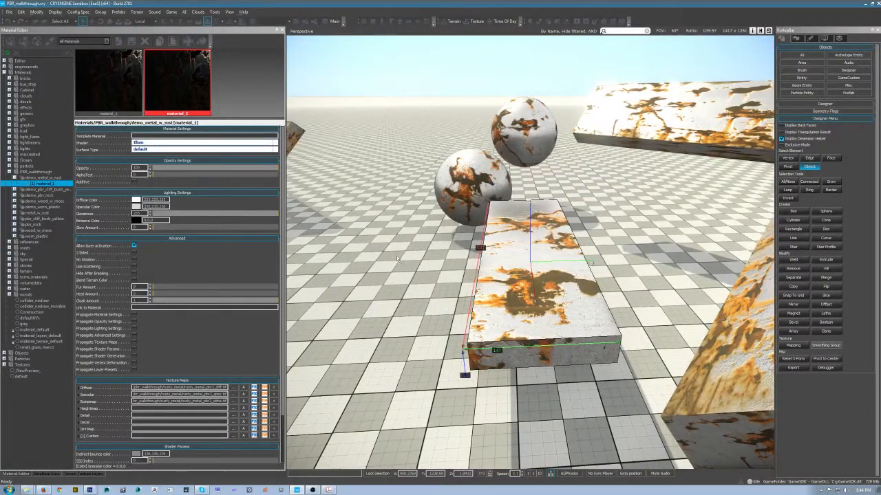
pyautogui.moveTo(397, 260); pyautogui.dragTo(440, 248)
pyautogui.scroll(-5, 558, 278)
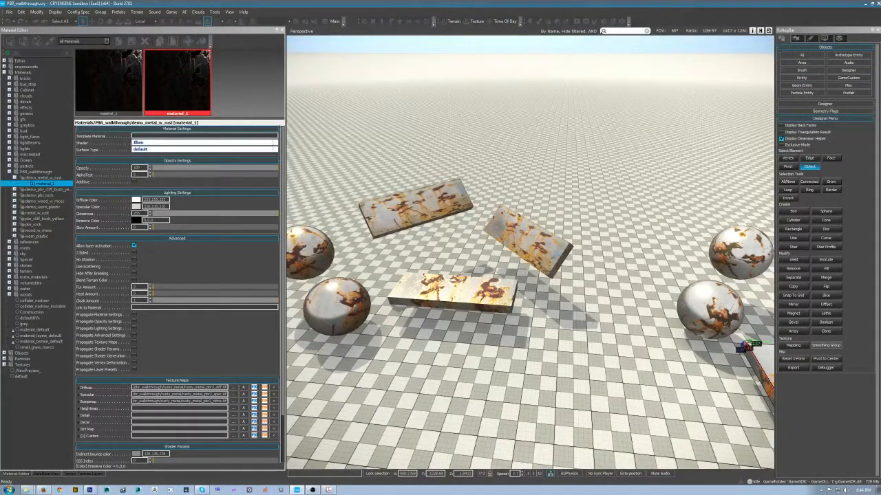
pyautogui.moveTo(441, 248); pyautogui.dragTo(479, 259)
pyautogui.hotkey('alt', 'Tab')
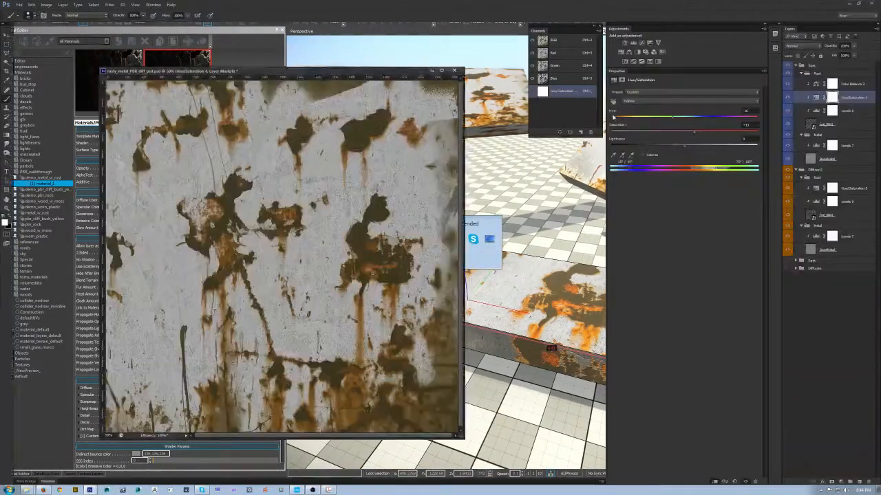
pyautogui.click(843, 127)
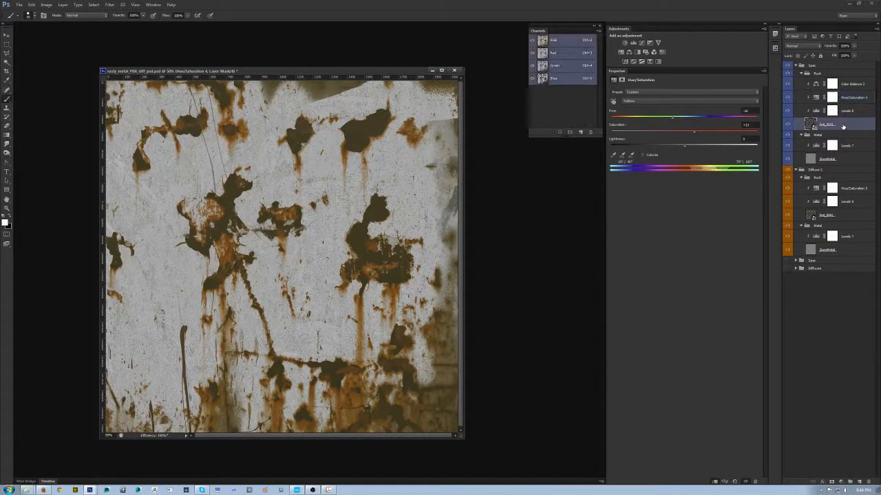
pyautogui.hotkey('ctrl', 'j')
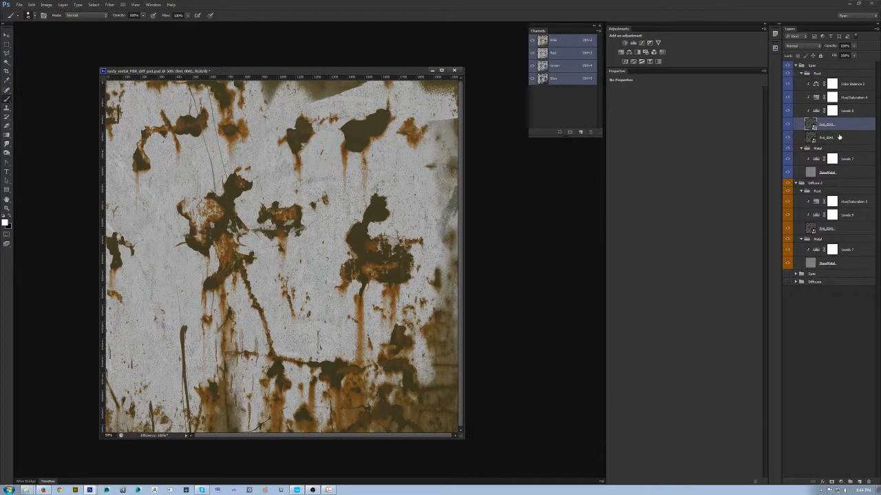
pyautogui.moveTo(839, 137); pyautogui.dragTo(836, 78)
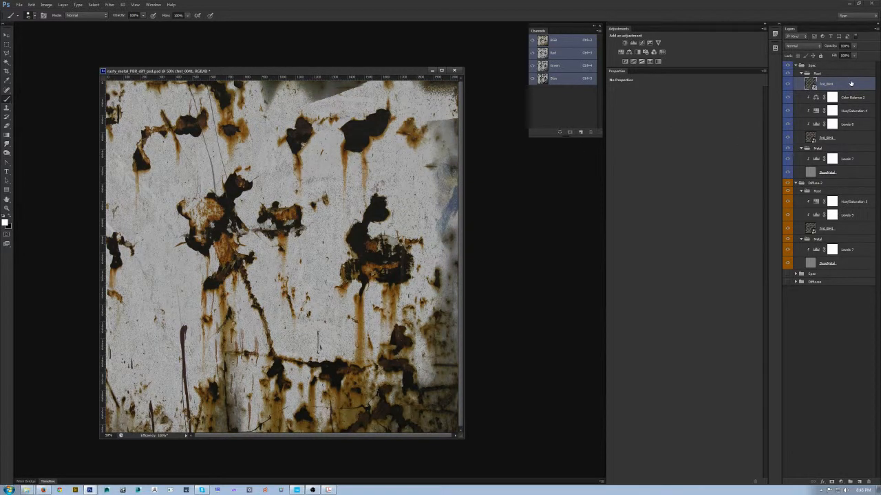
pyautogui.press('Delete')
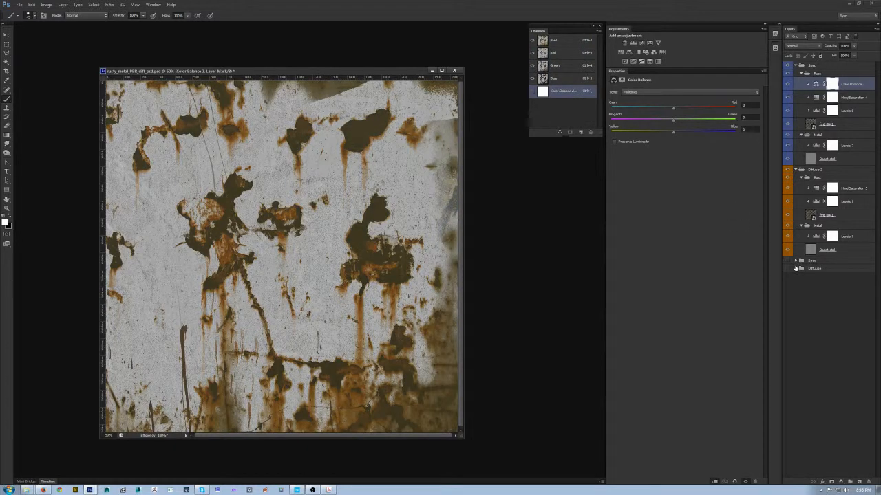
# - Duplicate the rust photo layer from the original Diffuse group's Rust folder and place it at the top of the specular Rust group
pyautogui.click(796, 269)
pyautogui.click(841, 285)
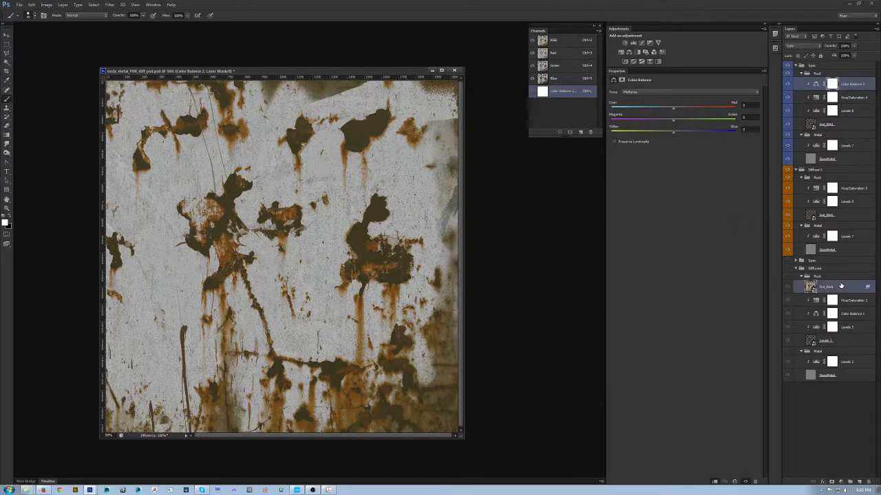
pyautogui.hotkey('ctrl', 'j')
pyautogui.moveTo(841, 287); pyautogui.dragTo(842, 77)
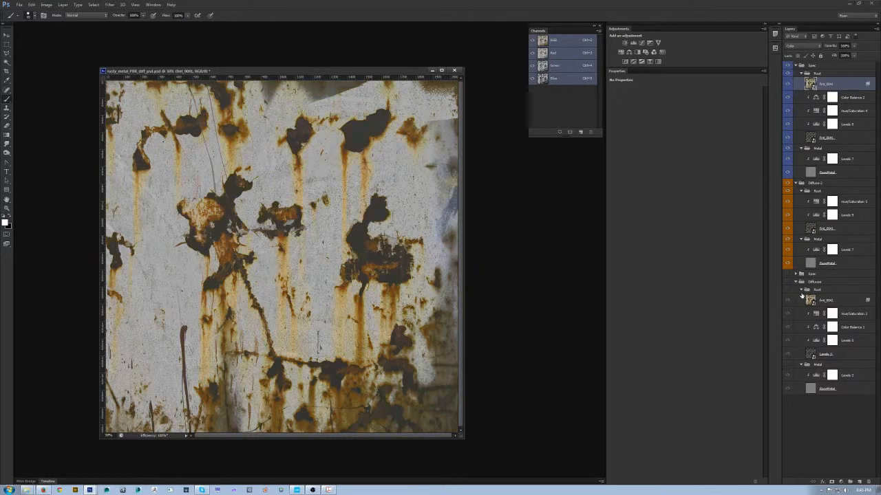
pyautogui.click(802, 291)
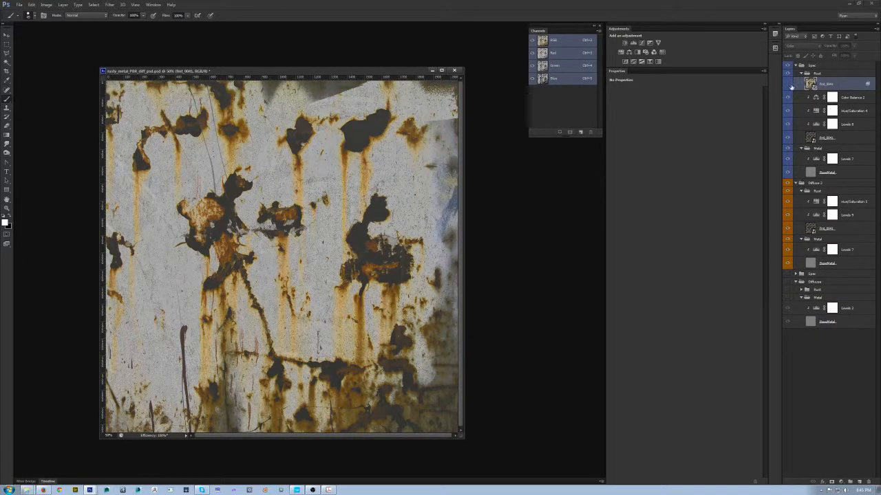
# - Clear the copied rust layer's style and use Blend If on This Layer to fade out its highlights with a split white slider
pyautogui.click(792, 96)
pyautogui.click(802, 46)
pyautogui.click(802, 53)
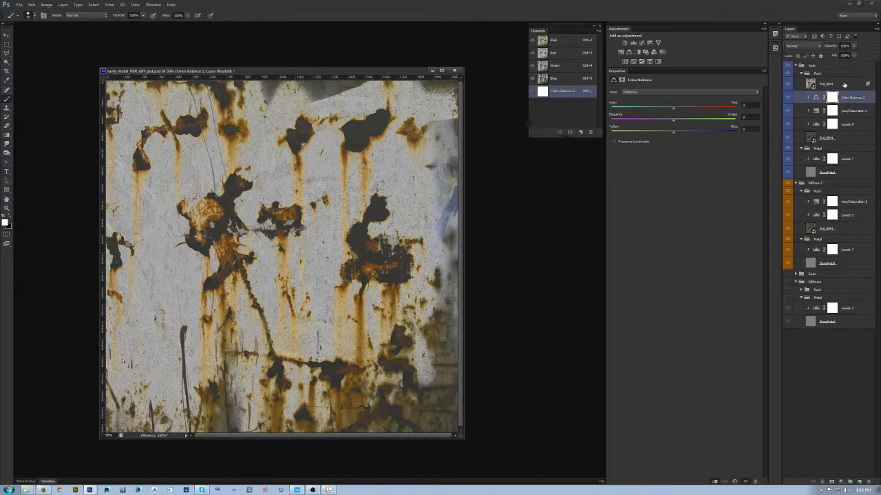
pyautogui.rightClick(853, 87)
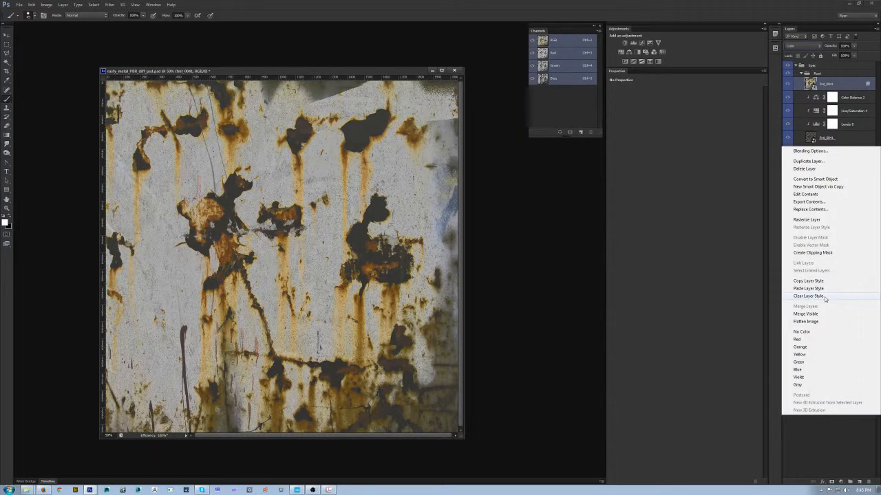
pyautogui.click(822, 297)
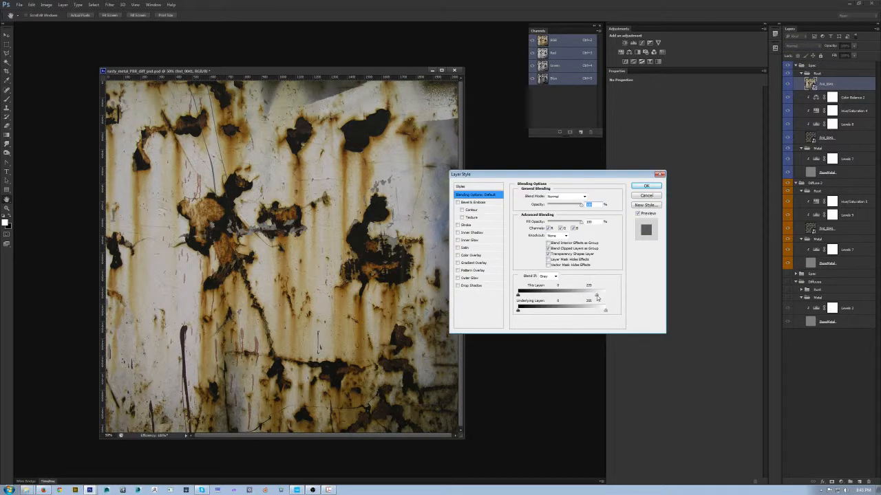
pyautogui.moveTo(583, 296)
pyautogui.mouseDown()
pyautogui.moveTo(538, 297)
pyautogui.moveTo(567, 298)
pyautogui.mouseUp()
pyautogui.click(646, 185)
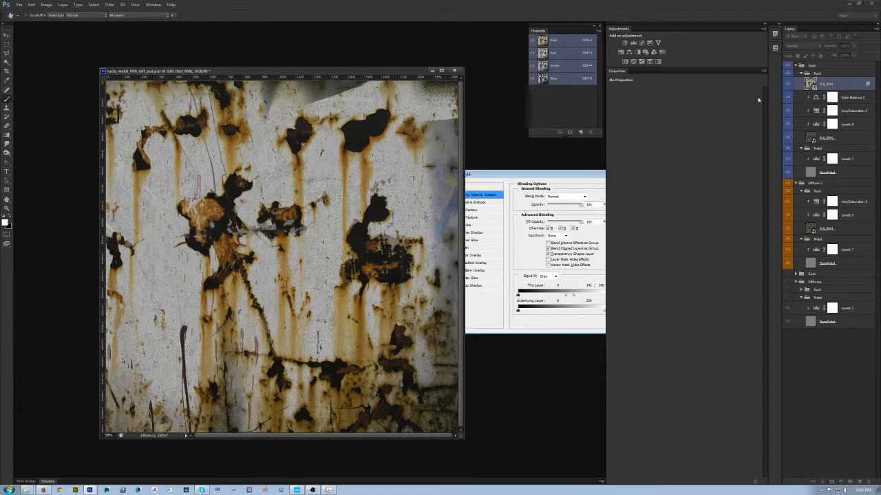
# - Set the copied rust layer's blend mode to Color and compare the specular texture with the layer hidden and shown
pyautogui.click(804, 45)
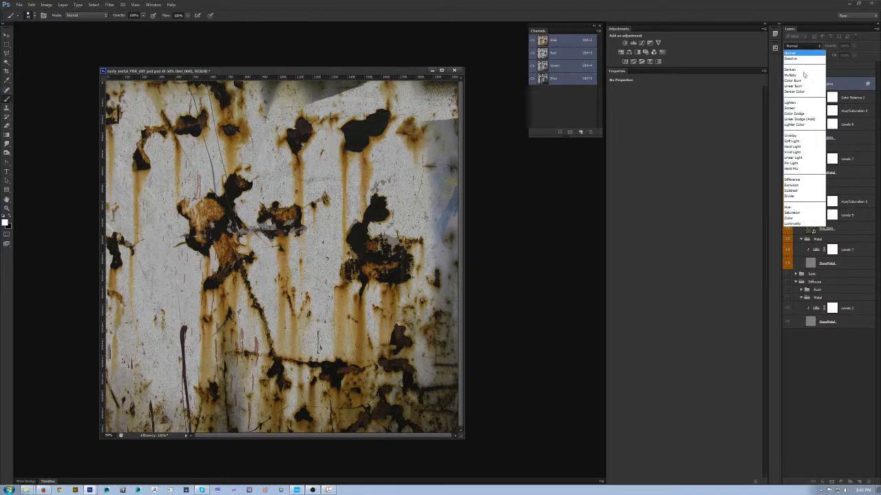
pyautogui.click(795, 218)
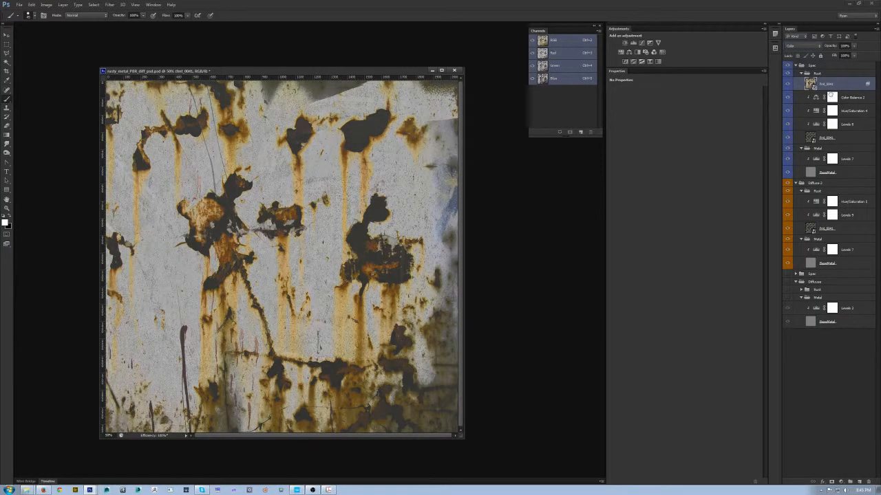
pyautogui.click(788, 83)
pyautogui.click(788, 83)
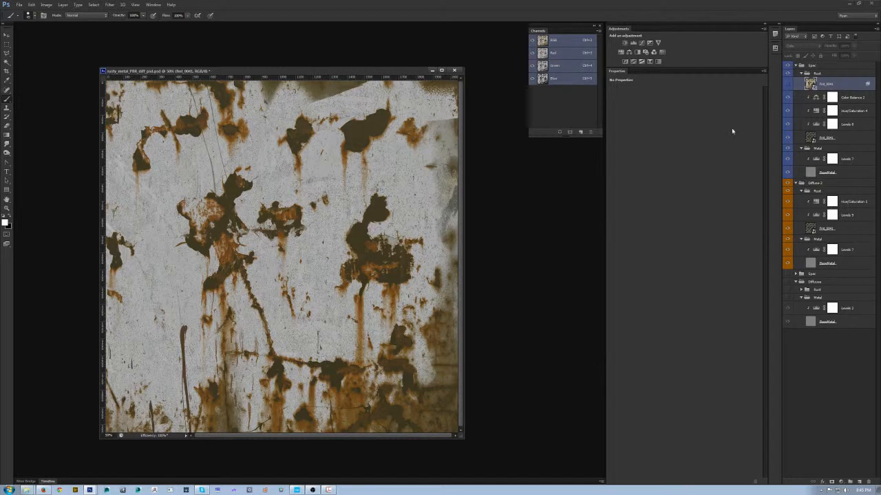
pyautogui.click(787, 83)
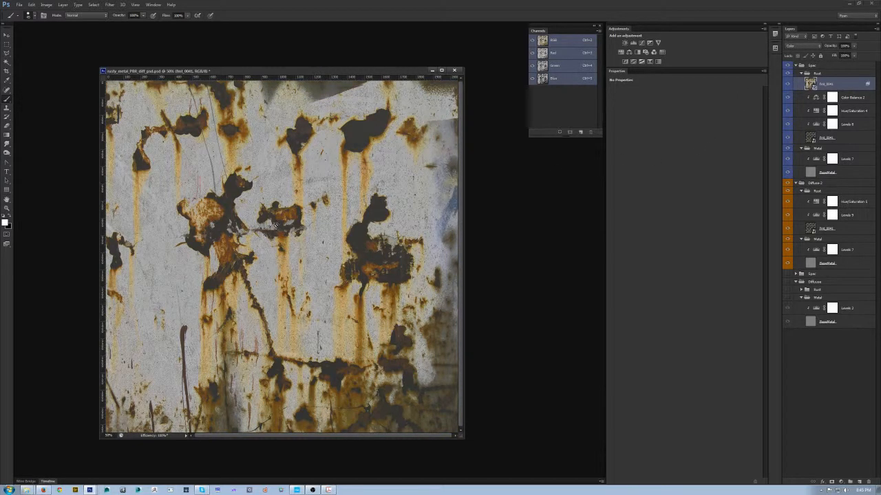
# - Export the recolored specular texture in CryTIFPlugin format, overwriting rusty_metal_PBR2_spec.tif
pyautogui.hotkey('ctrl', 'shift', 's')
pyautogui.click(441, 305)
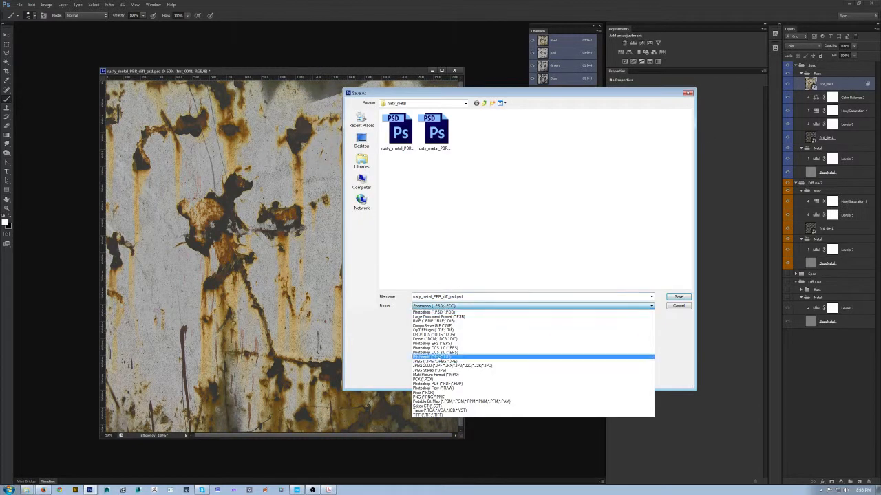
pyautogui.click(434, 330)
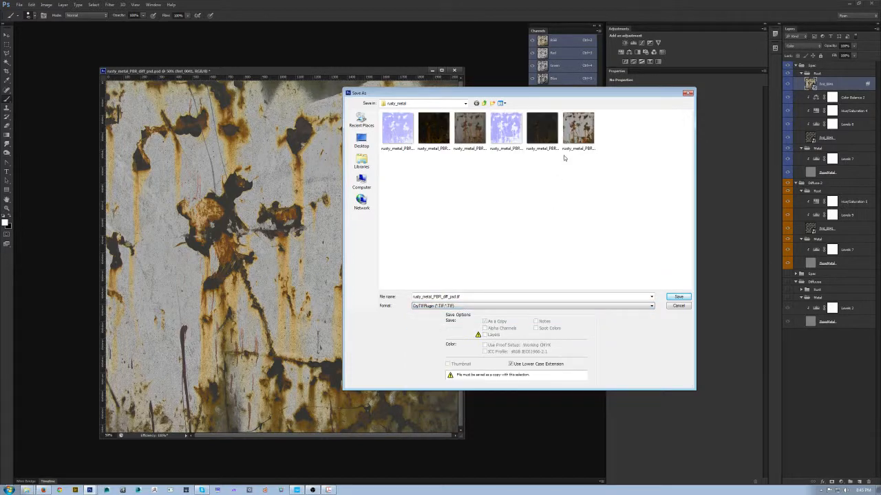
pyautogui.doubleClick(578, 131)
pyautogui.click(428, 181)
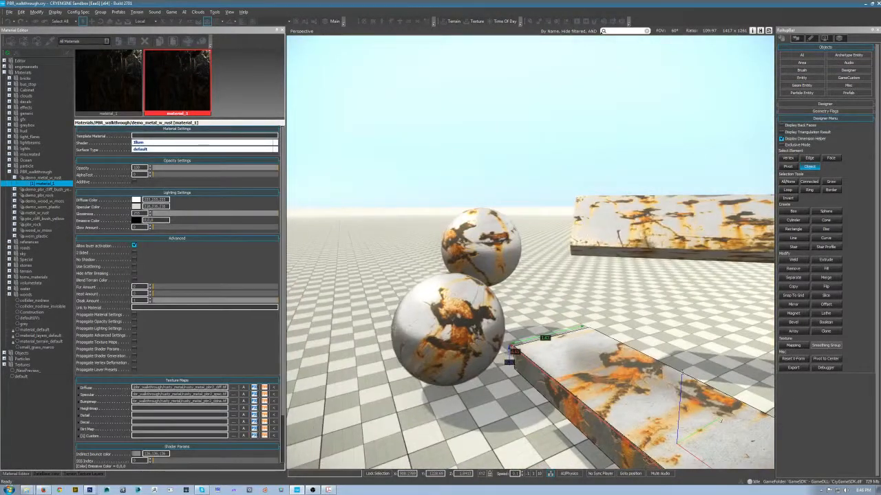
# - In CRYENGINE Sandbox, examine the updated rust colors on the spheres and slabs from near and far
pyautogui.moveTo(556, 289); pyautogui.dragTo(570, 311)
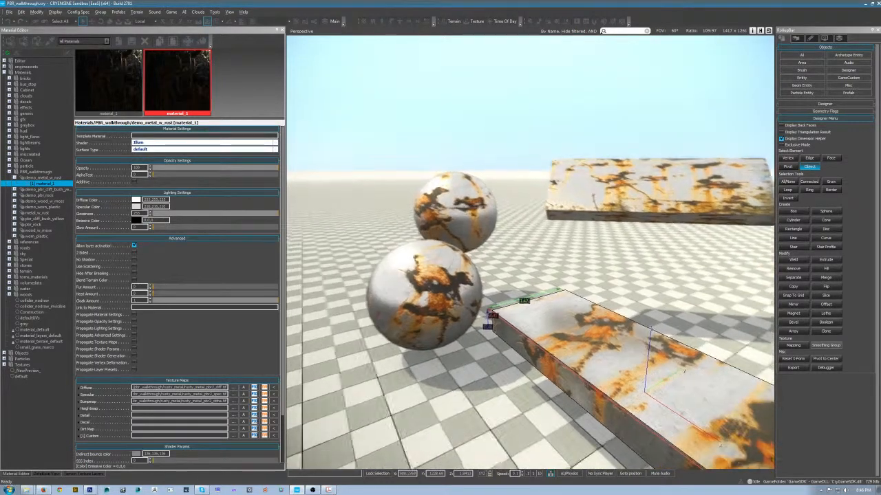
pyautogui.press('w')
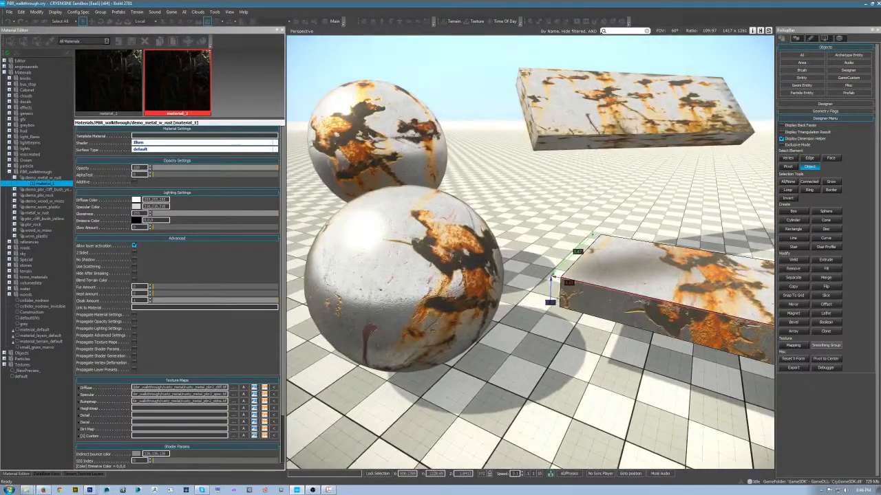
pyautogui.press('s')
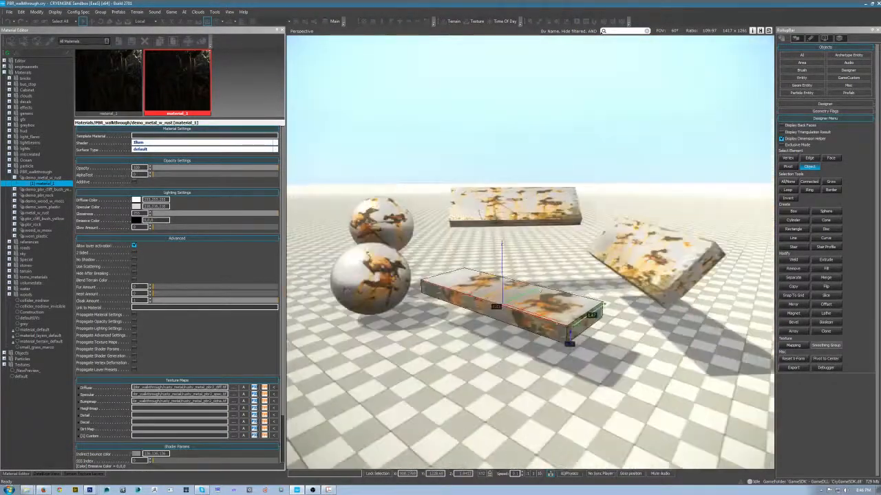
pyautogui.press('w')
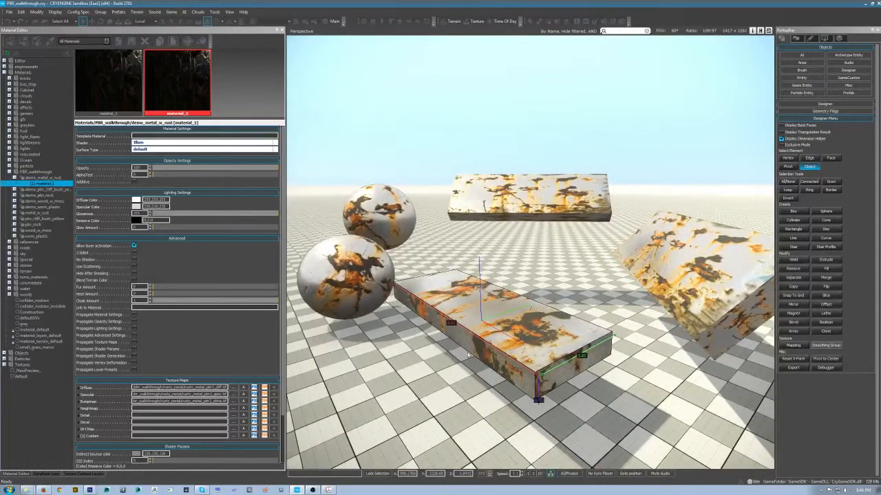